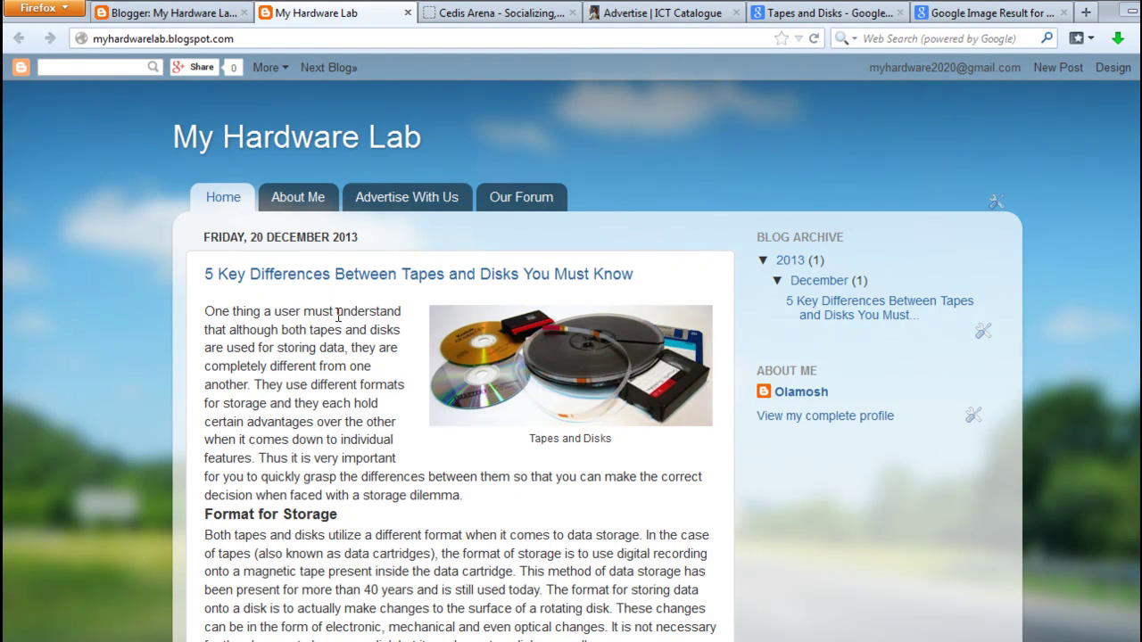
Start a new My Hardware Lab post from the Blogger dashboard and dismiss the Google+ notice.
click(189, 13)
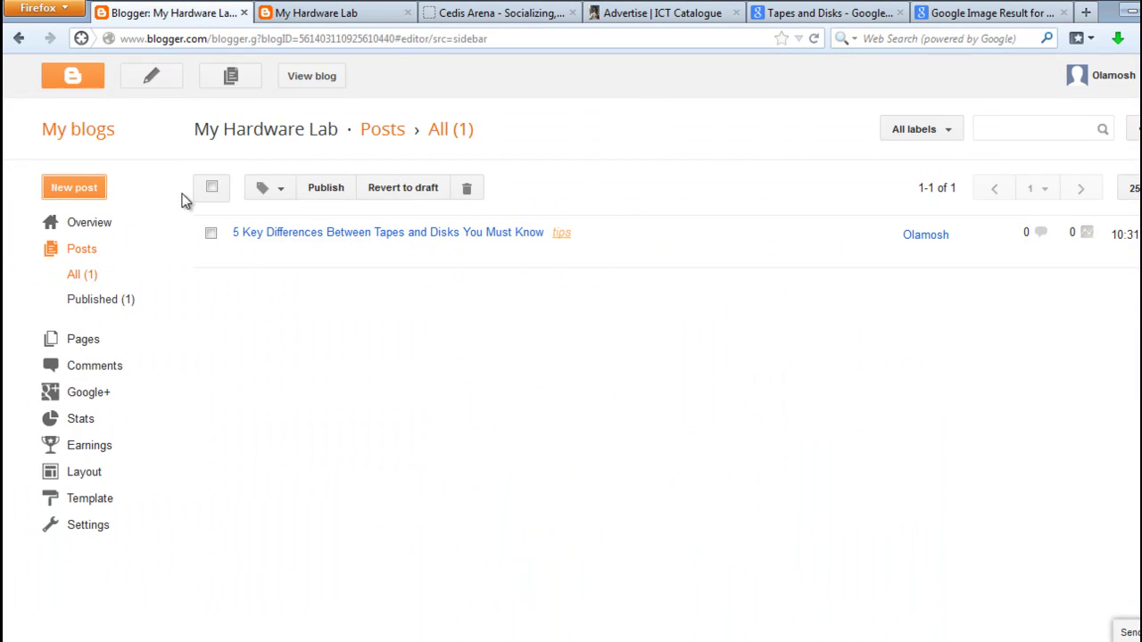
click(88, 188)
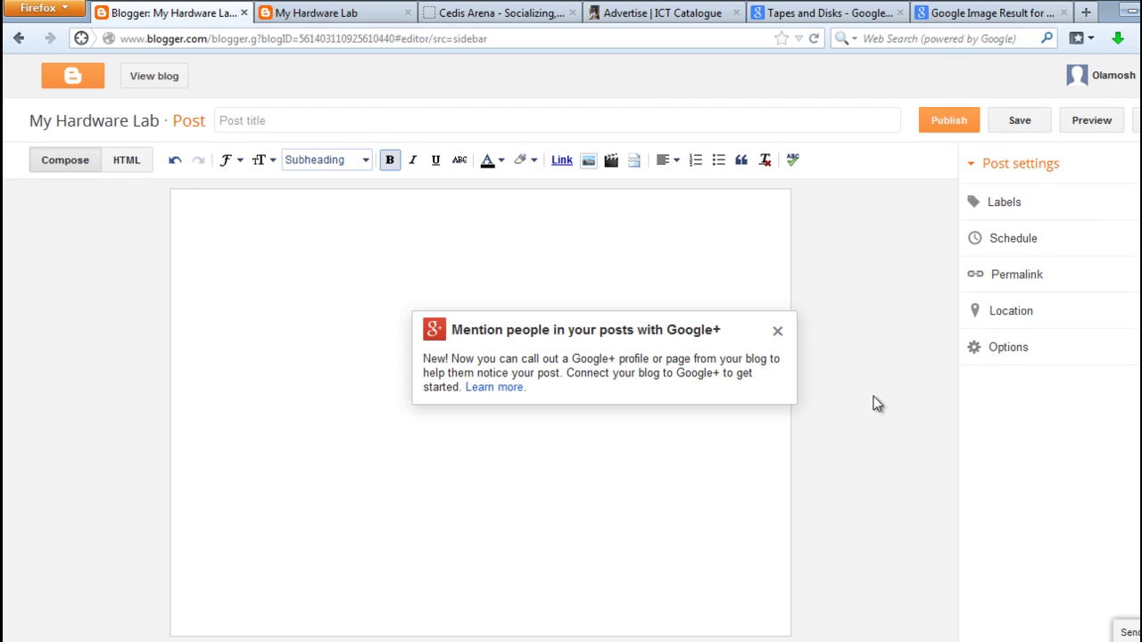
click(777, 331)
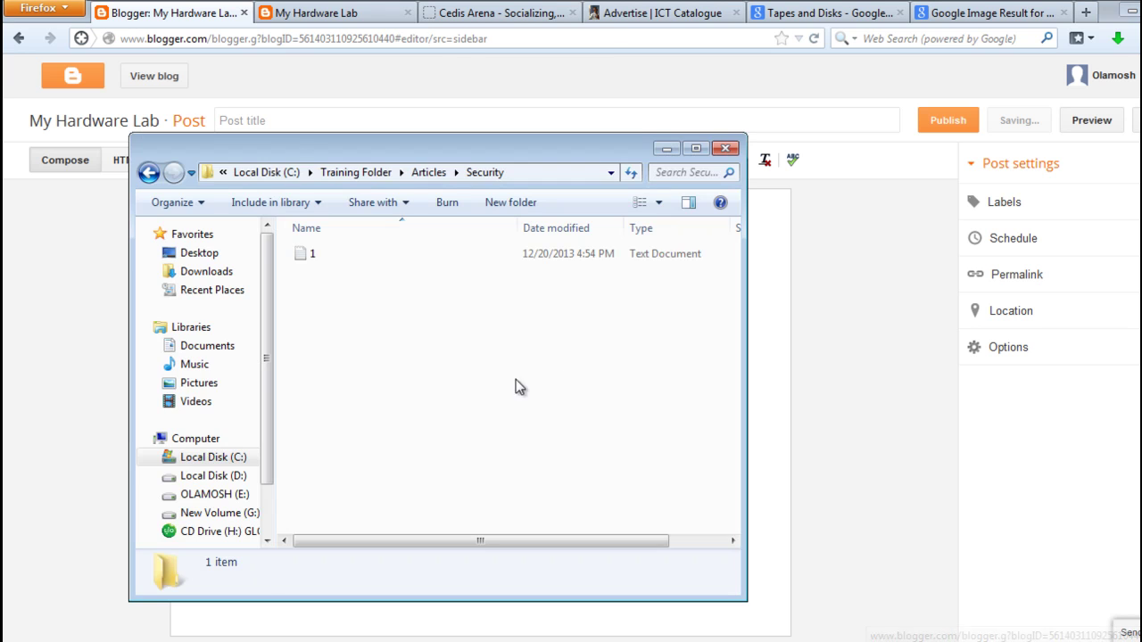
Go through Training Folder > Articles > H Certification and open Article 4 in Notepad.
click(355, 172)
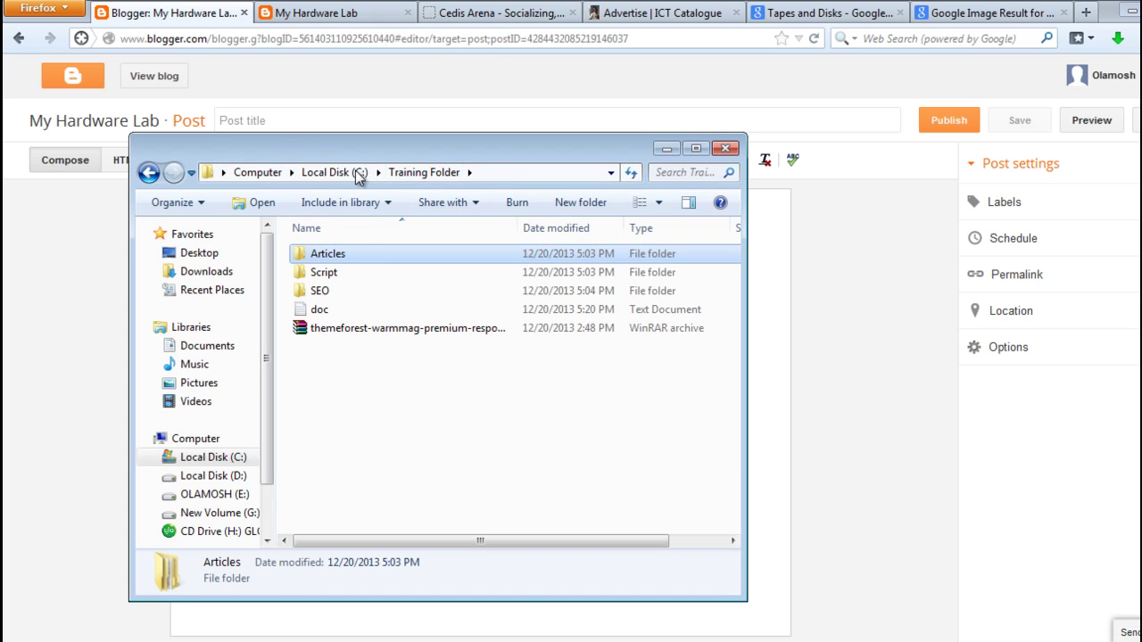
double_click(352, 254)
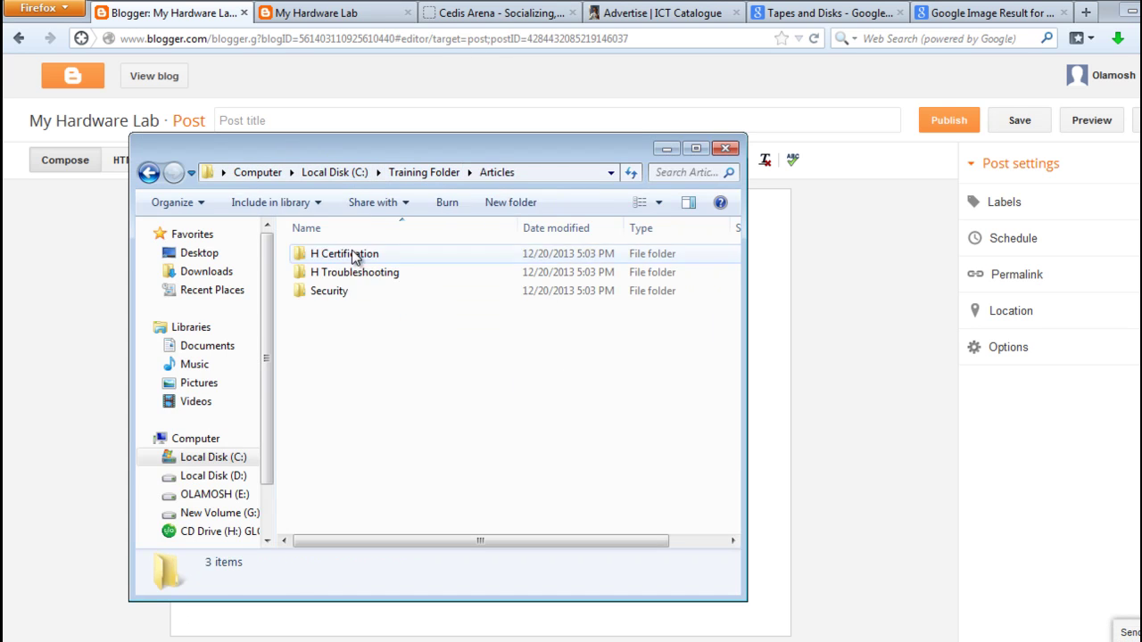
double_click(347, 256)
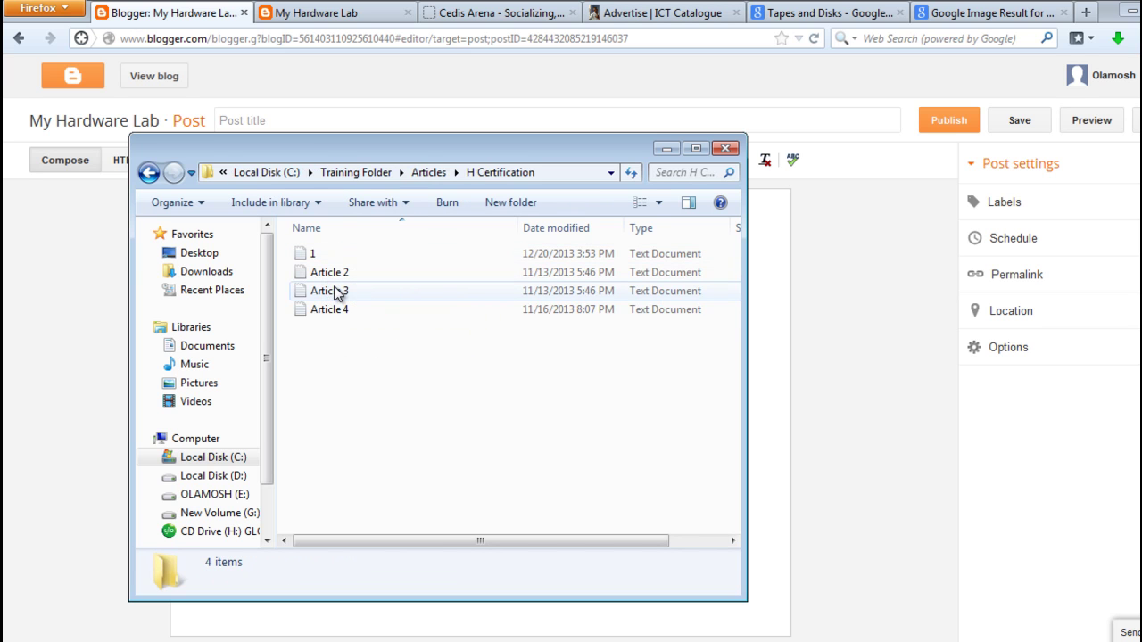
double_click(335, 309)
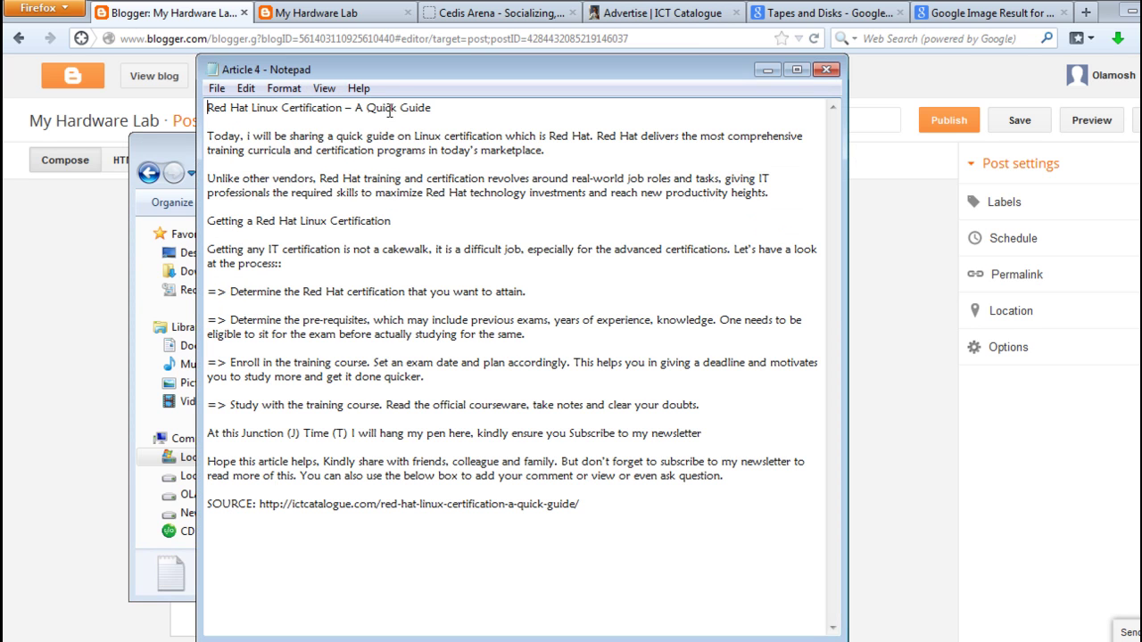
Copy Article 4's title line from Notepad into the Blogger post title.
drag(442, 110, 199, 107)
key(ctrl+c)
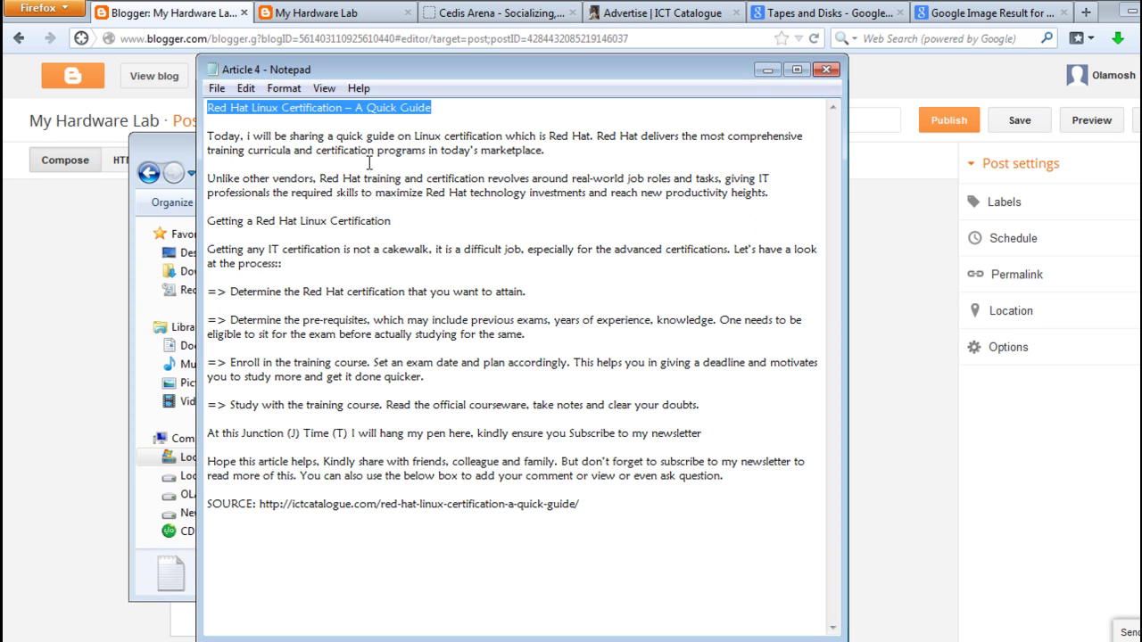
click(109, 366)
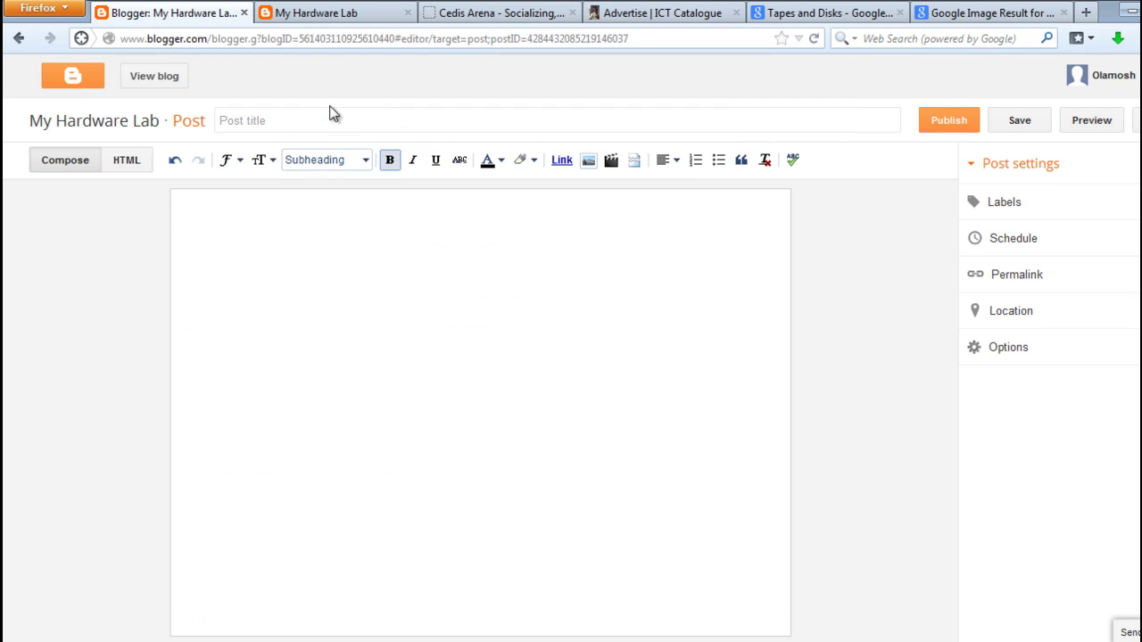
click(317, 120)
key(ctrl+v)
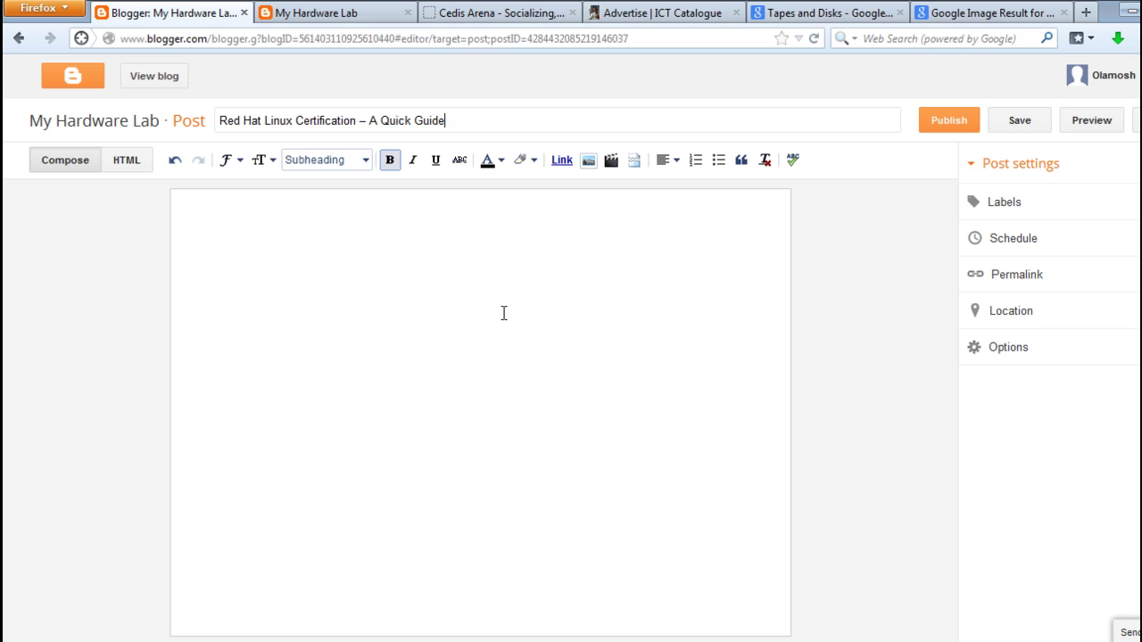
Paste the article text, from the Today line through SOURCE, into the post body.
click(427, 283)
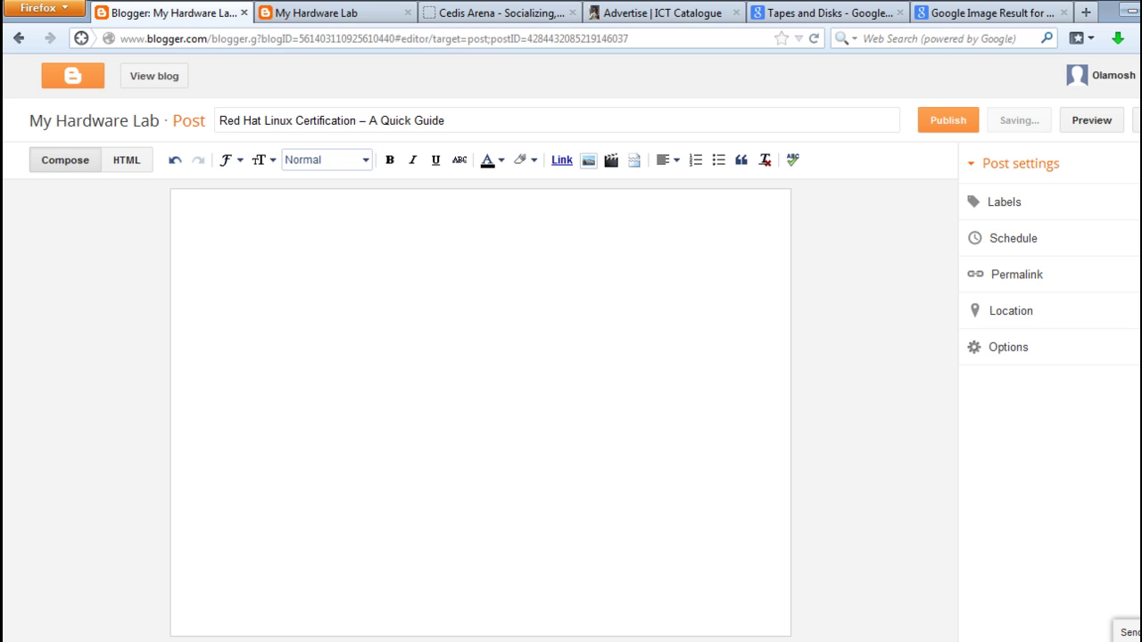
click(510, 619)
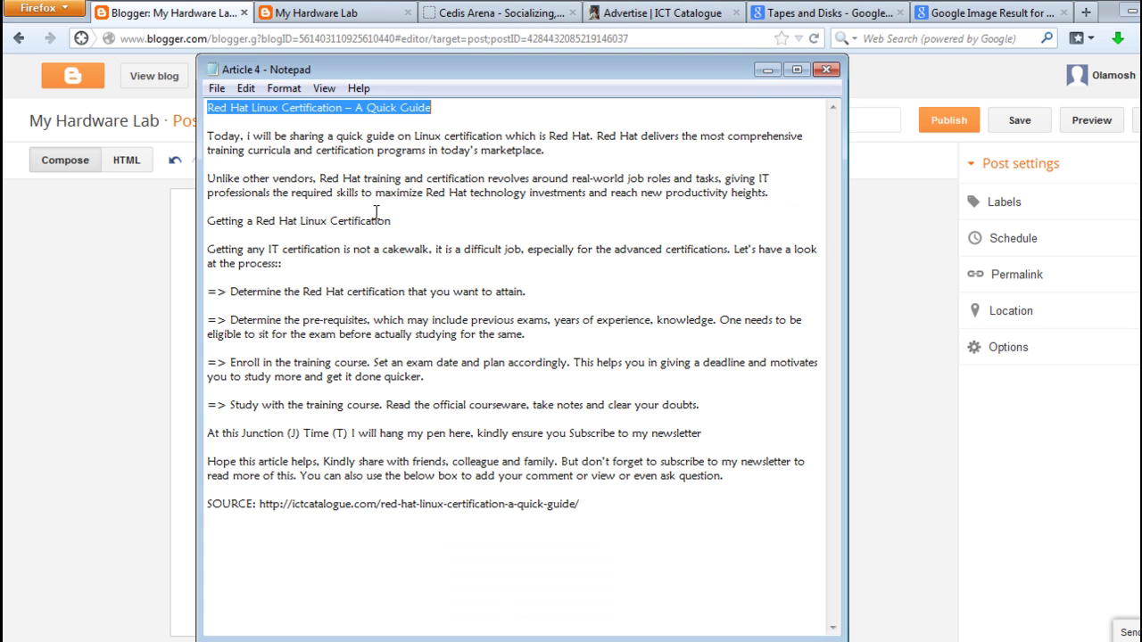
click(209, 136)
drag(209, 136, 615, 503)
key(ctrl+c)
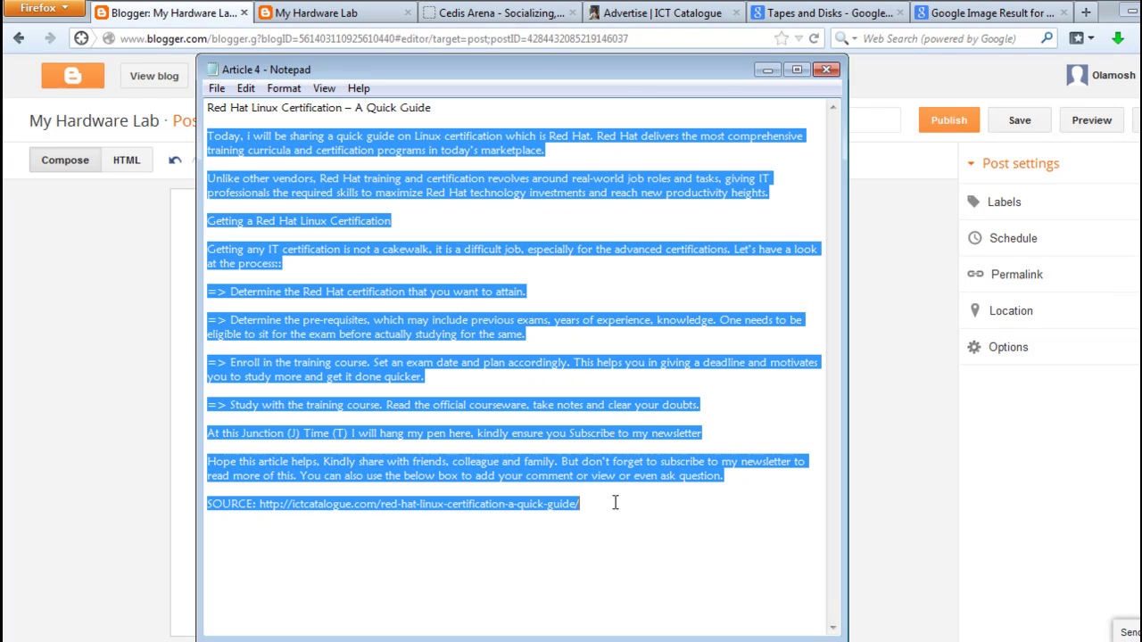
click(190, 301)
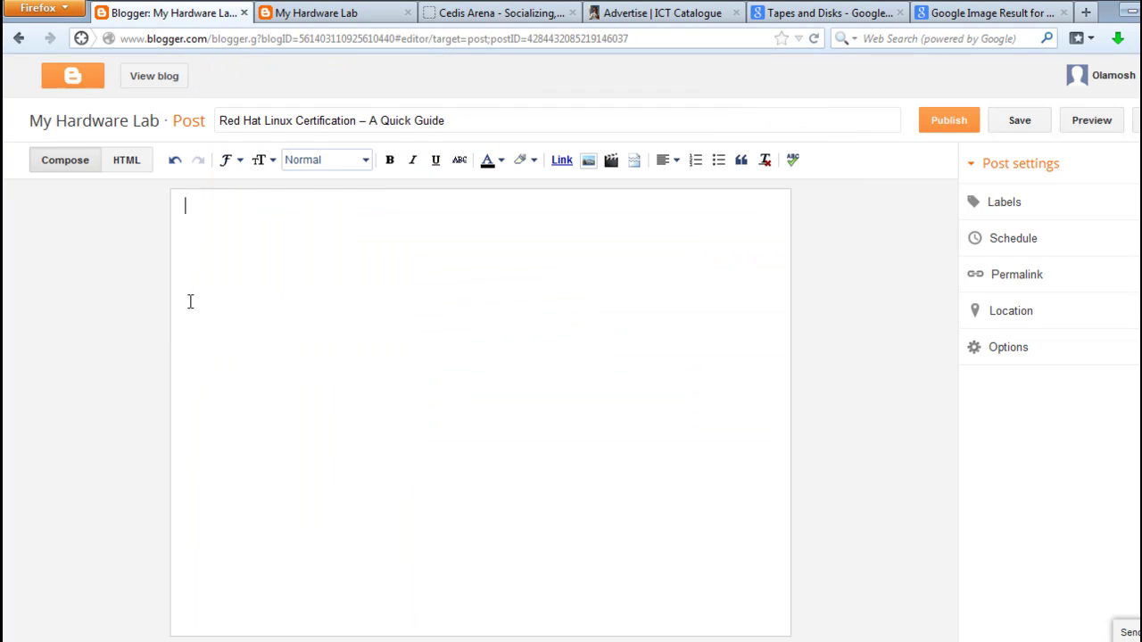
key(ctrl+v)
scroll(497, 295, up, 2)
scroll(497, 295, up, 1)
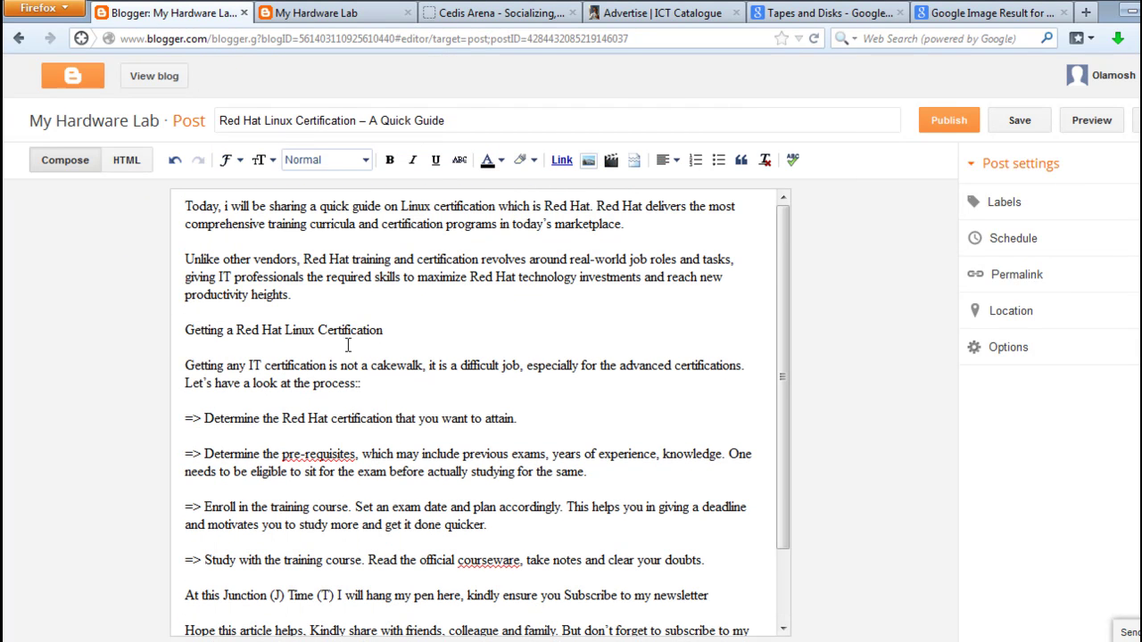
drag(384, 331, 185, 331)
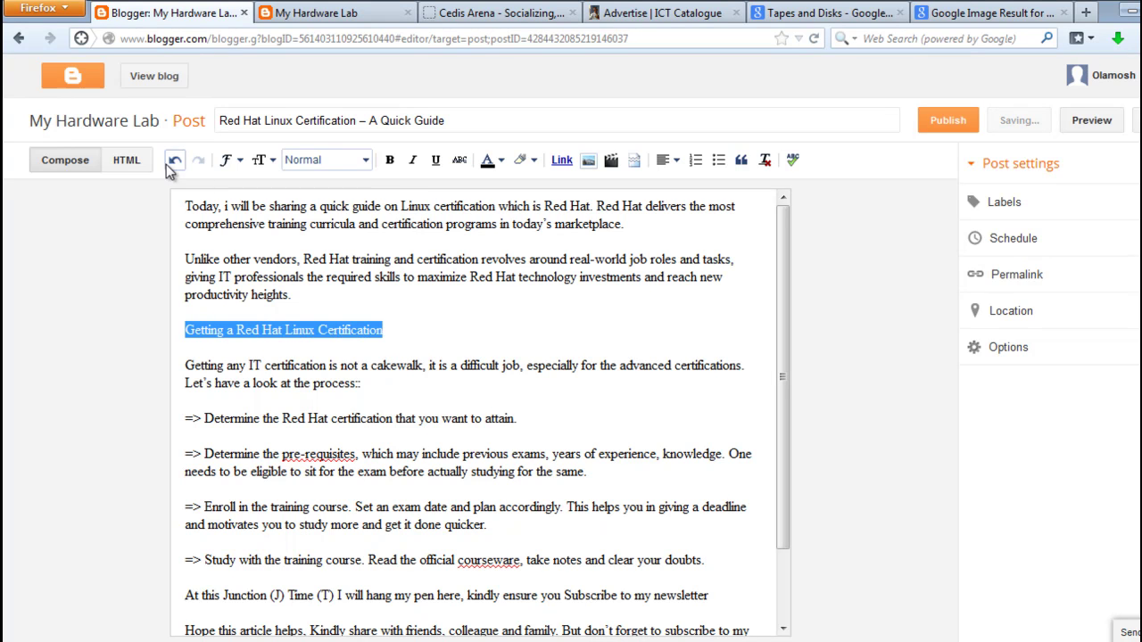
Make 'Getting a Red Hat Linux Certification' a bold Subheading without blank lines around it.
click(390, 161)
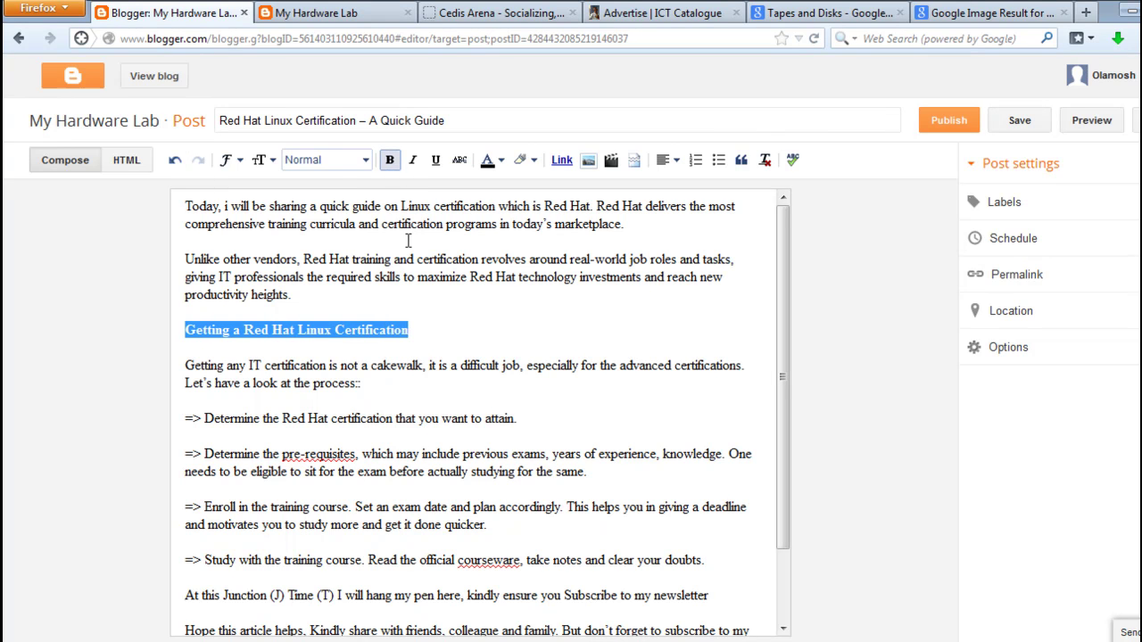
click(302, 162)
click(321, 207)
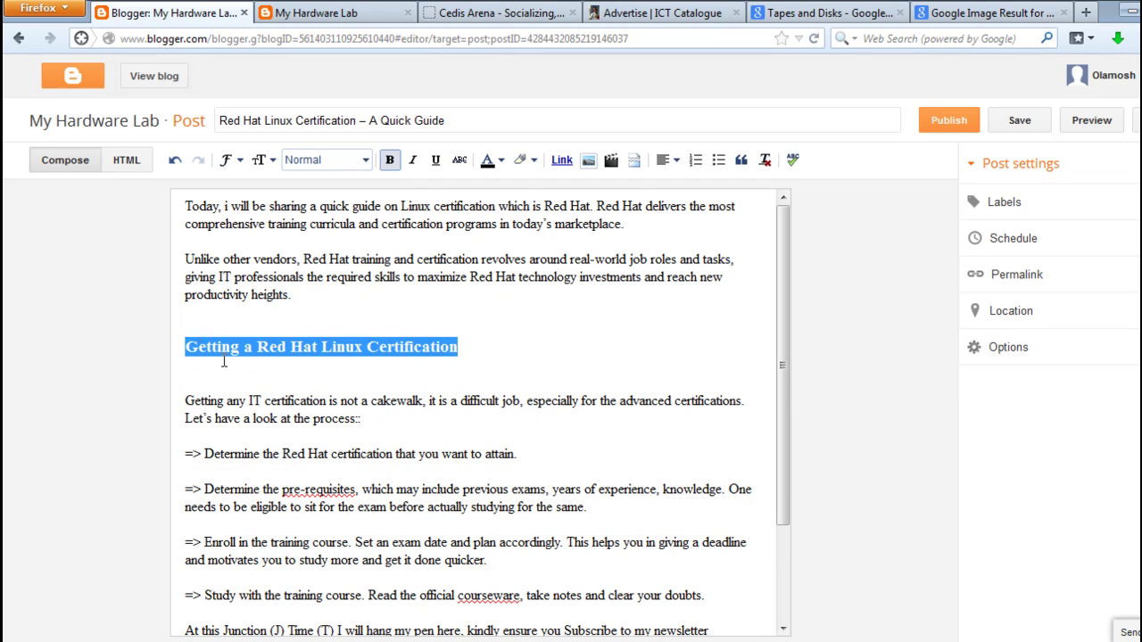
click(203, 325)
key(BackSpace)
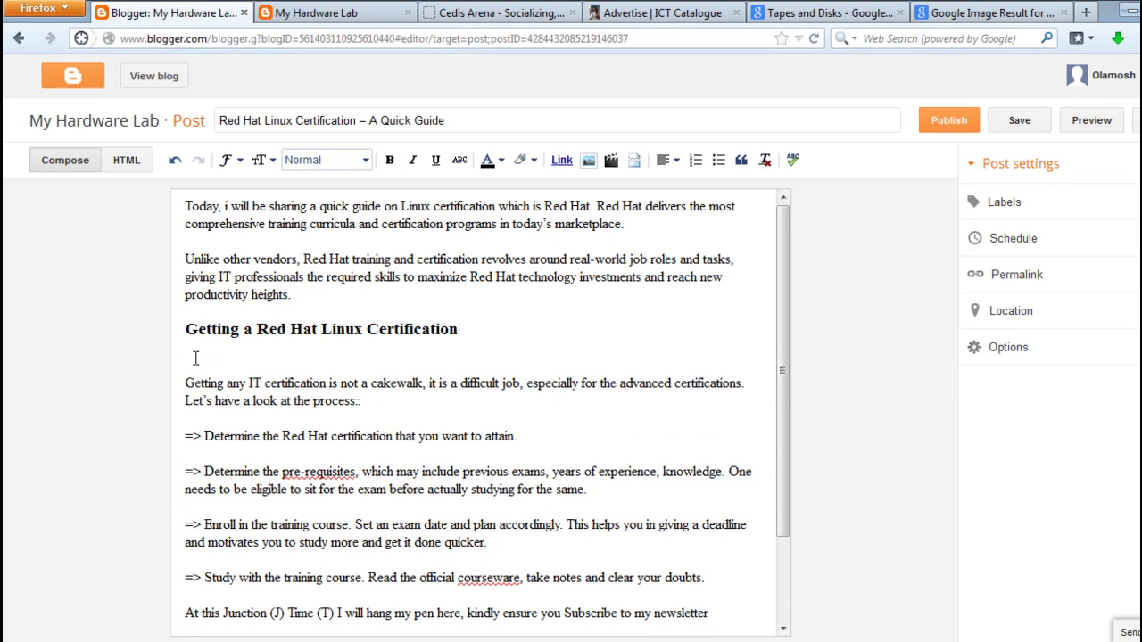
key(Delete)
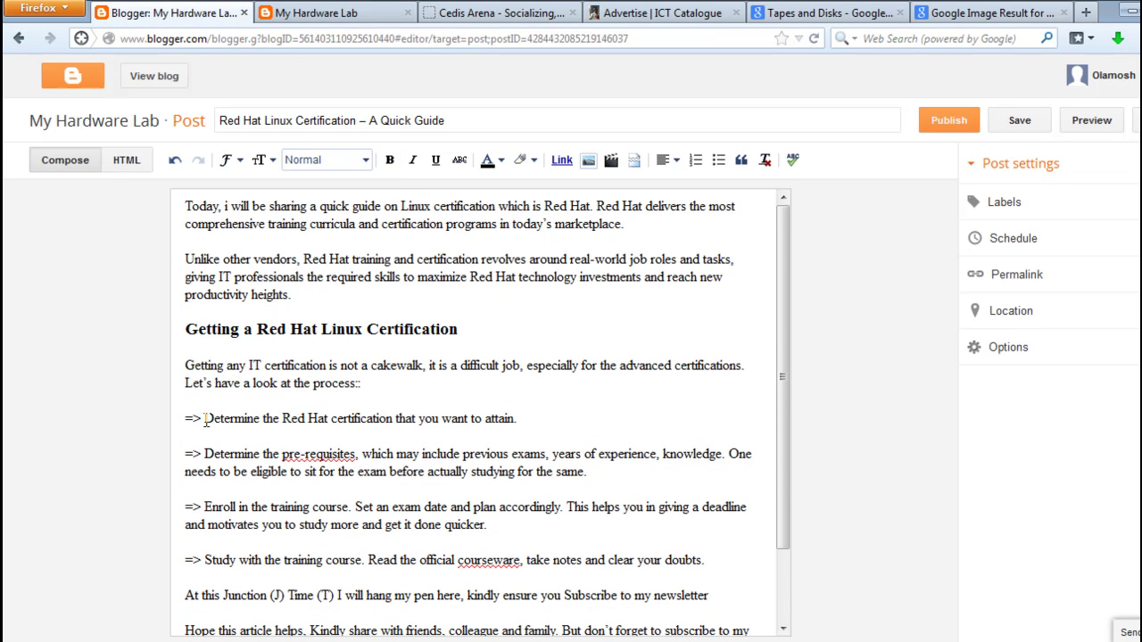
Delete the '=>' arrow before the first step, keeping one blank line above it.
drag(204, 420, 185, 421)
key(BackSpace)
key(BackSpace)
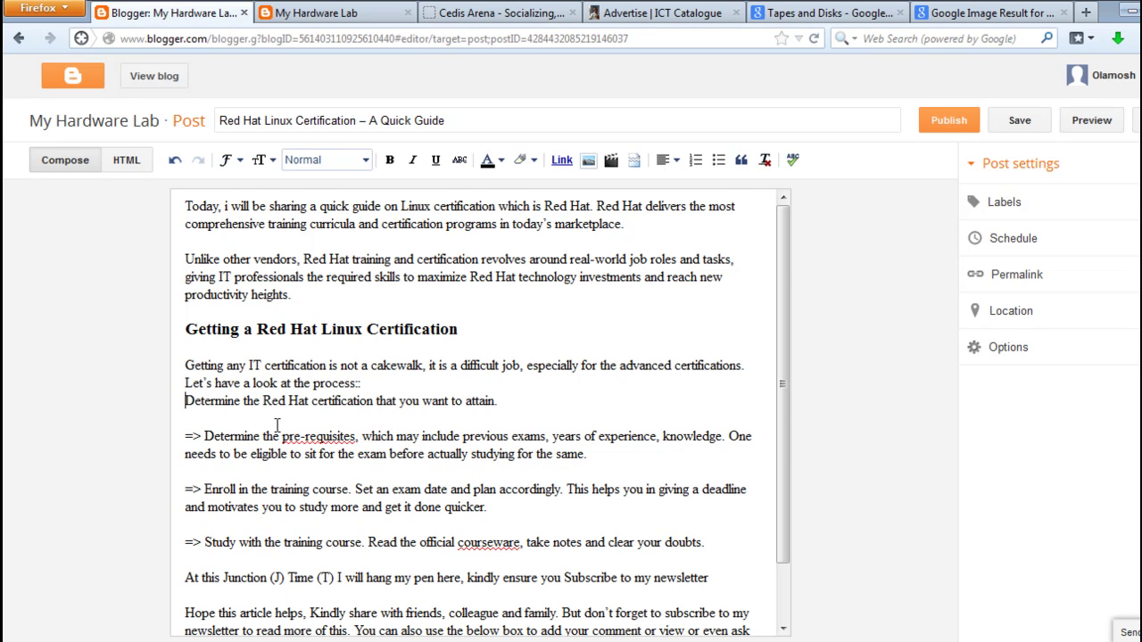
key(Return)
scroll(277, 424, down, 1)
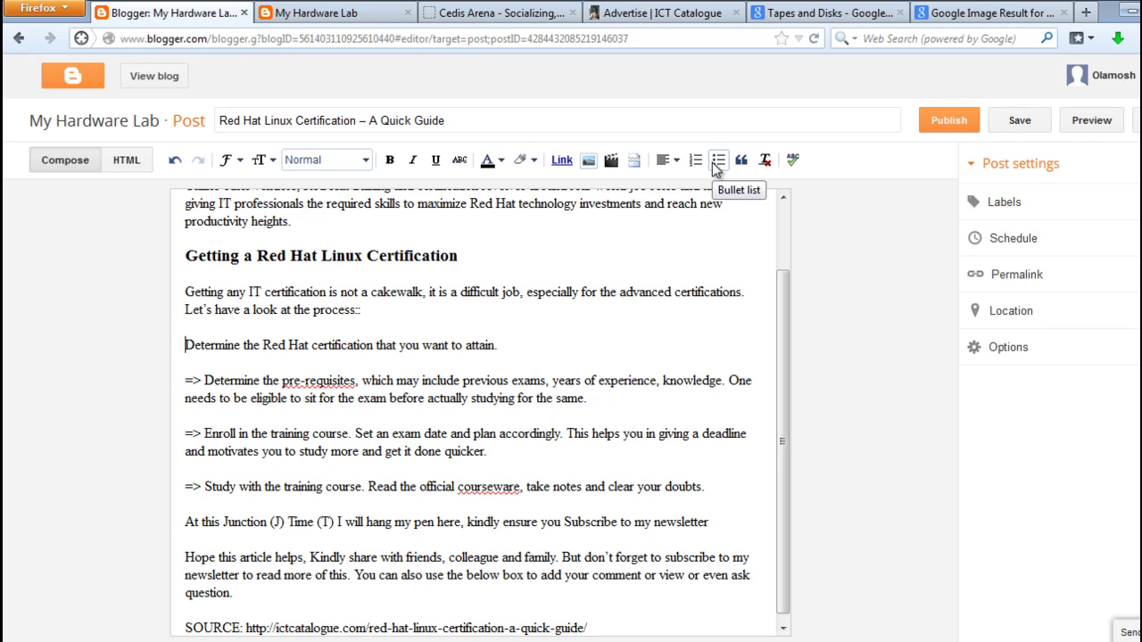
Bullet the first three steps, removing the arrows before the pre-requisites and Enroll steps.
click(716, 163)
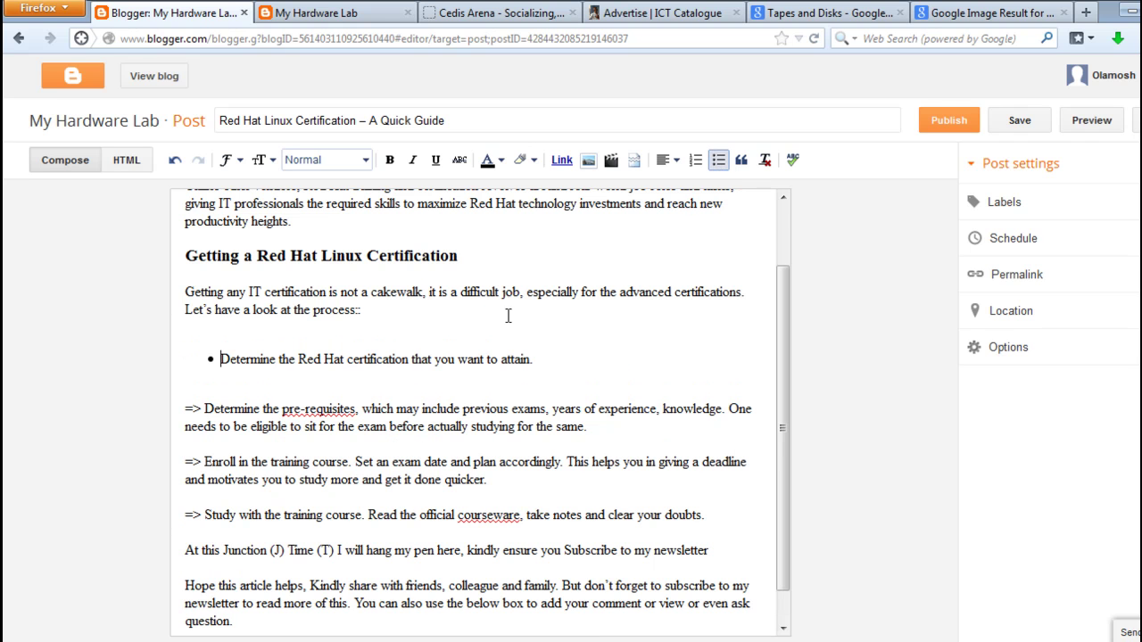
drag(205, 409, 185, 409)
key(BackSpace)
key(BackSpace)
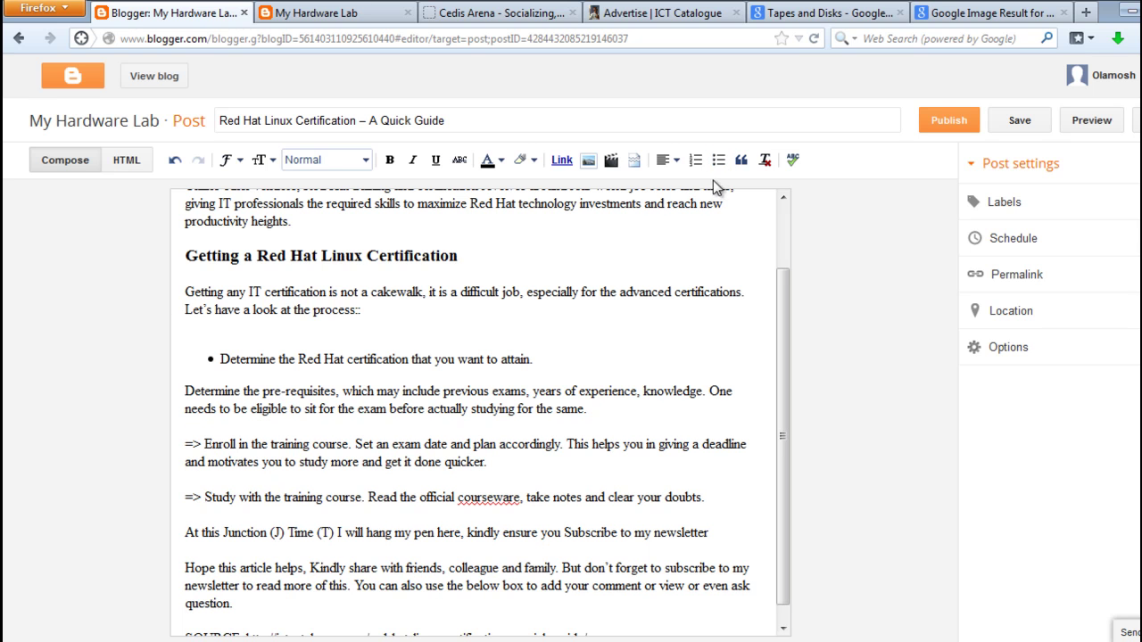
click(716, 166)
drag(205, 458, 184, 458)
key(BackSpace)
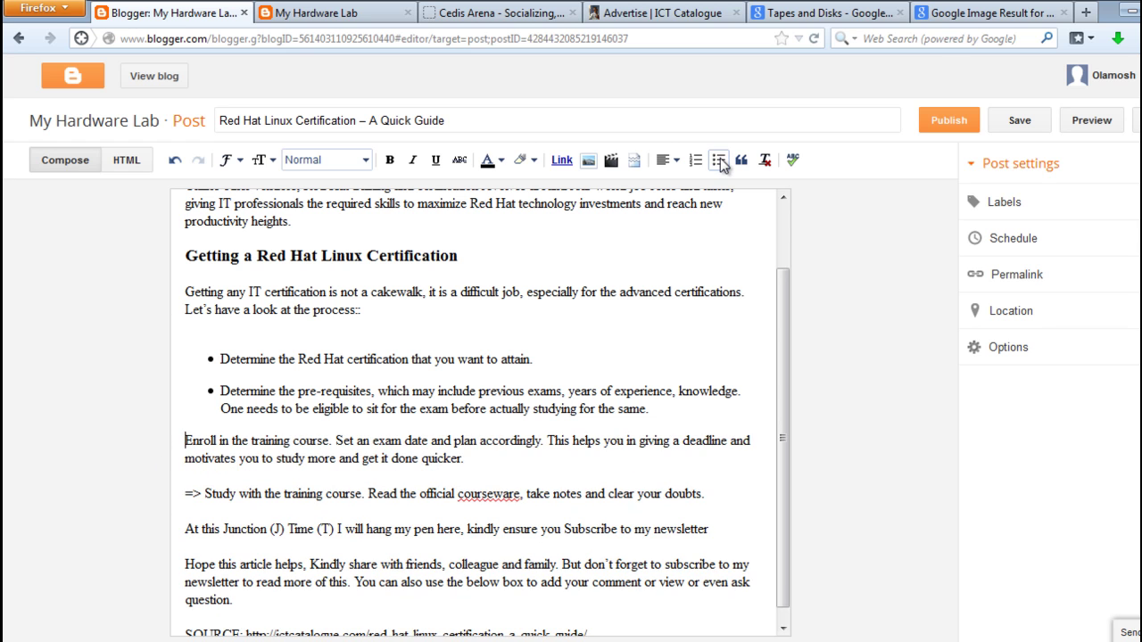
click(717, 159)
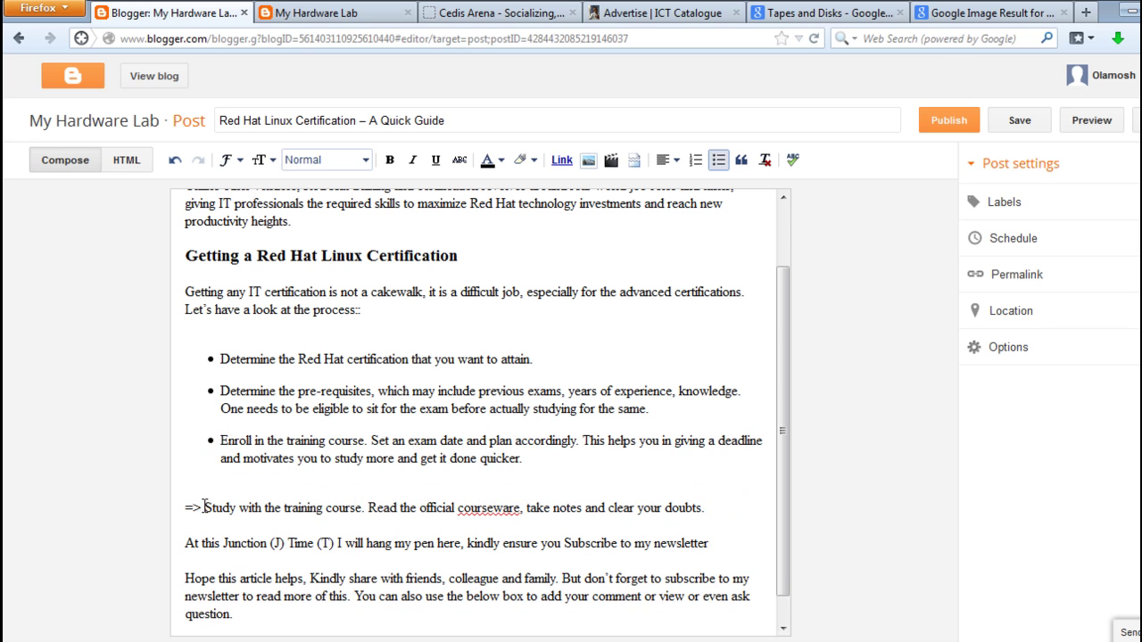
Bullet the Study step without its arrow and remove the blank line above the list.
drag(205, 508, 170, 508)
key(BackSpace)
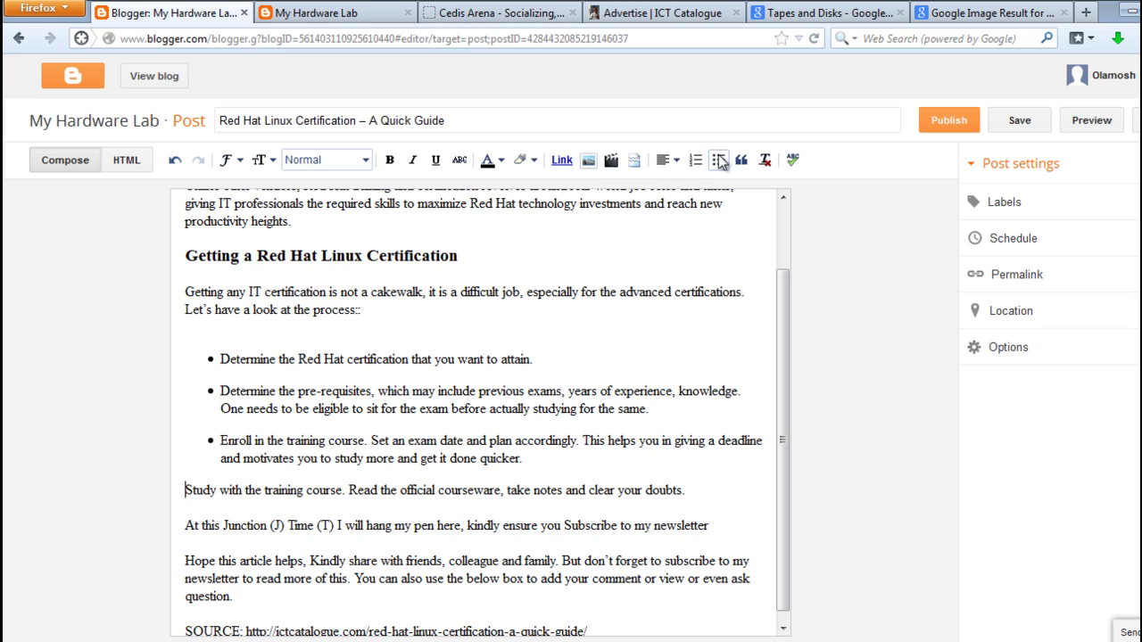
click(718, 159)
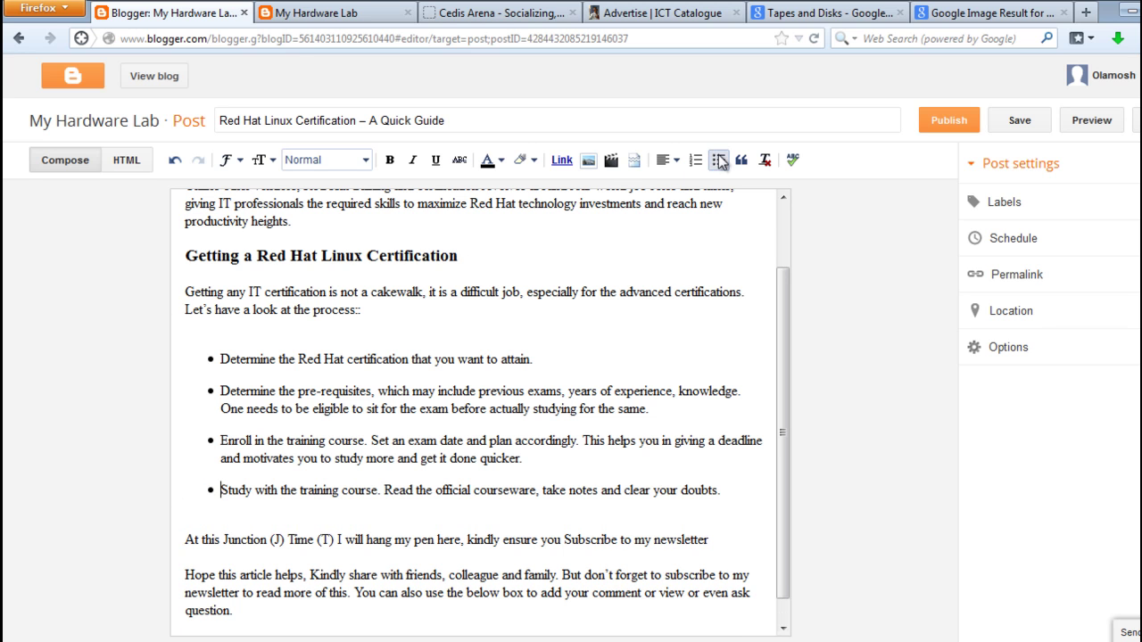
click(210, 331)
key(BackSpace)
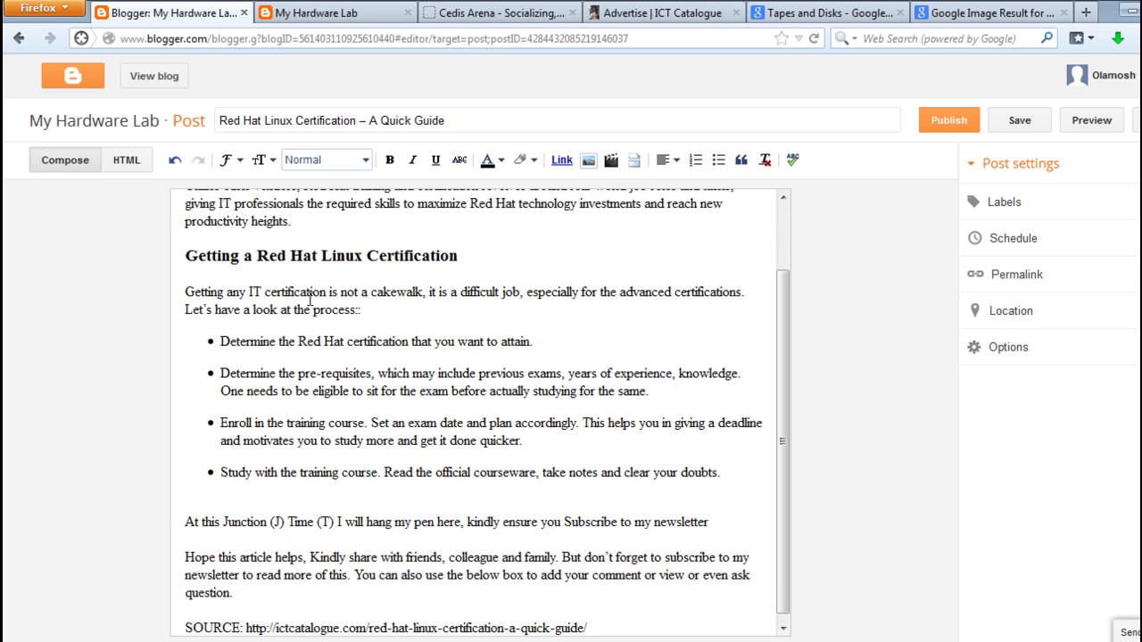
scroll(477, 307, up, 3)
scroll(476, 307, down, 3)
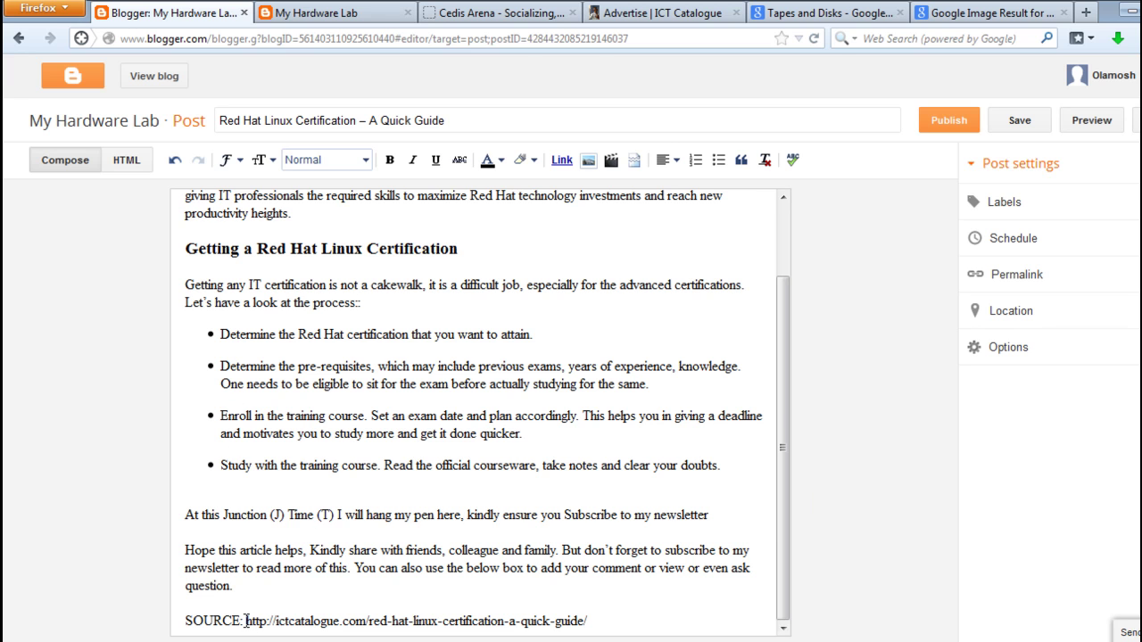
Bold the SOURCE label at the post's end and select the source URL after it.
drag(246, 621, 598, 621)
key(ctrl+c)
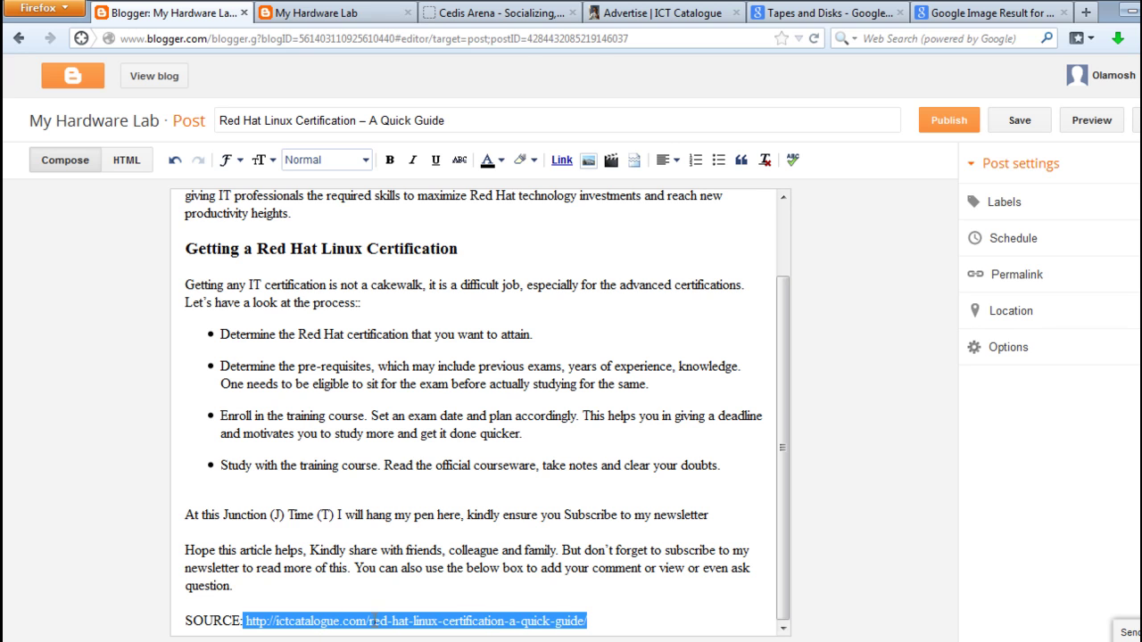
click(248, 622)
drag(241, 621, 169, 621)
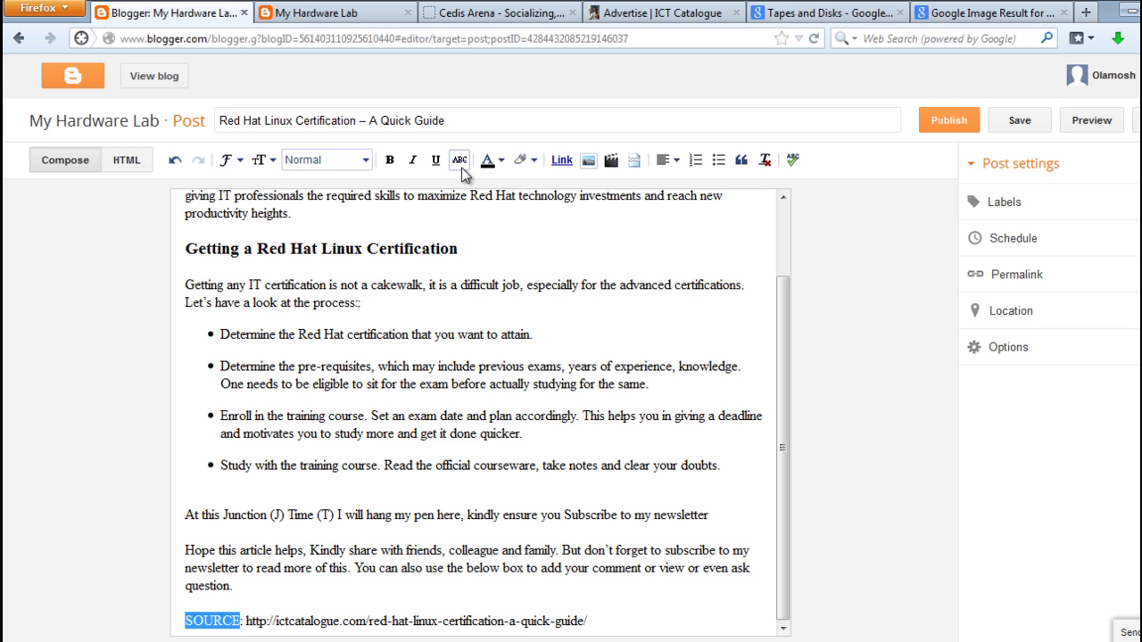
click(389, 159)
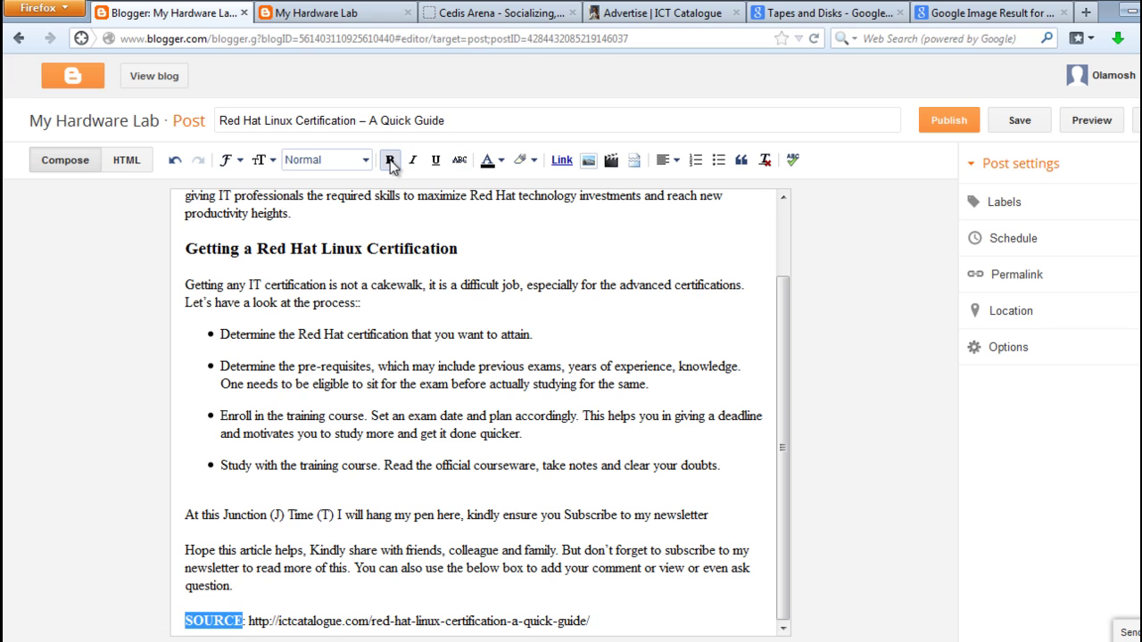
click(431, 593)
drag(249, 622, 596, 623)
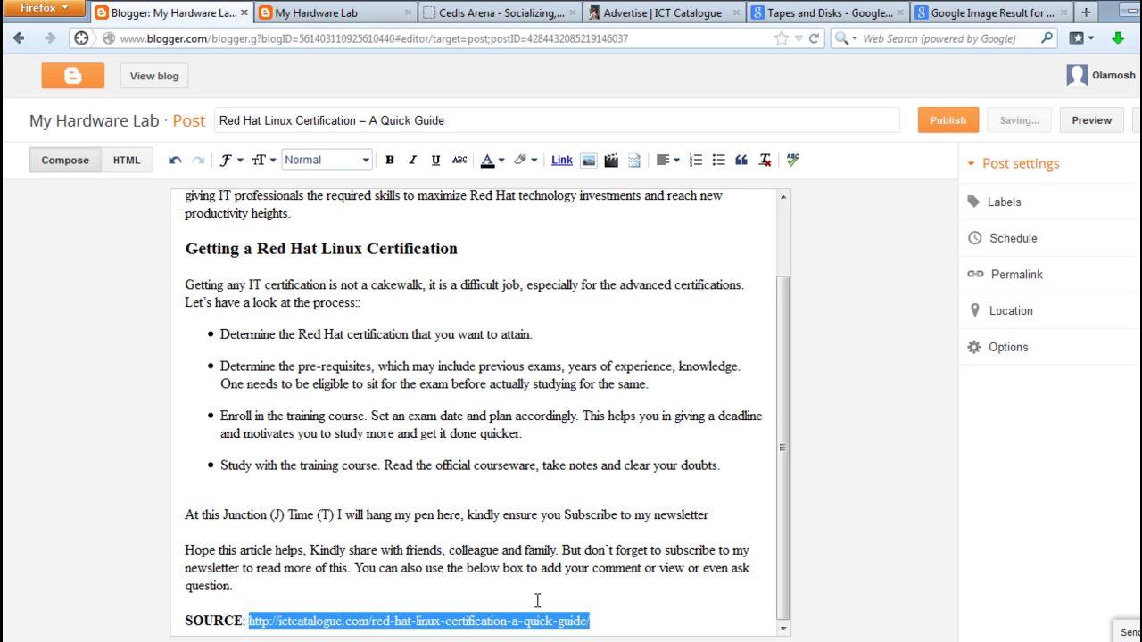
Load the copied source URL in the ICT Catalogue tab and scroll to the recommended-reading list.
click(678, 13)
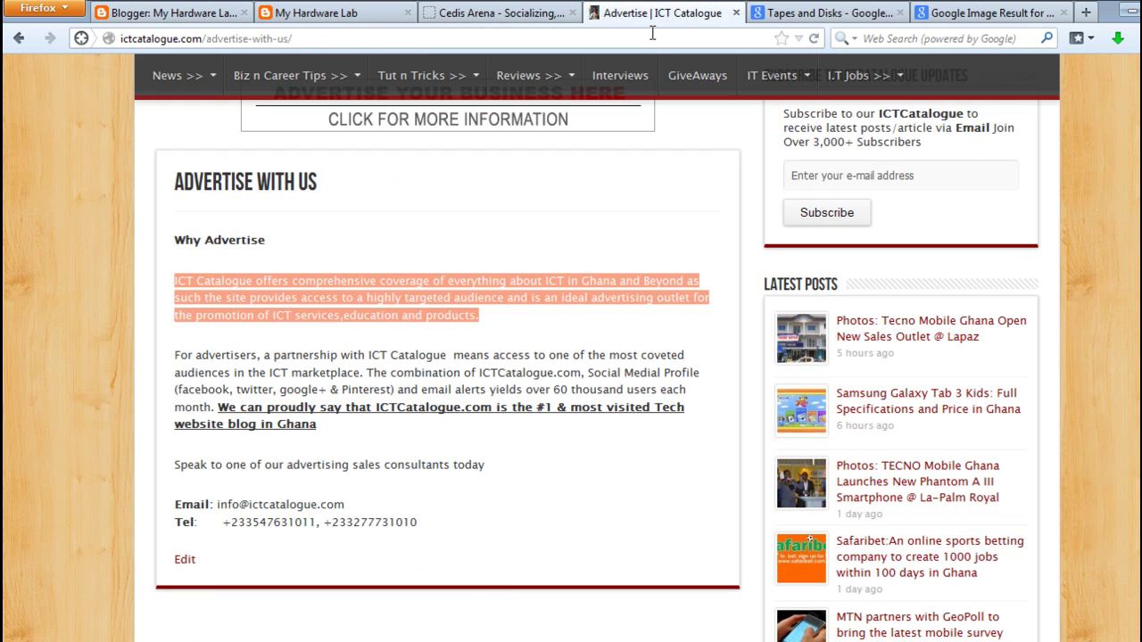
key(ctrl+v)
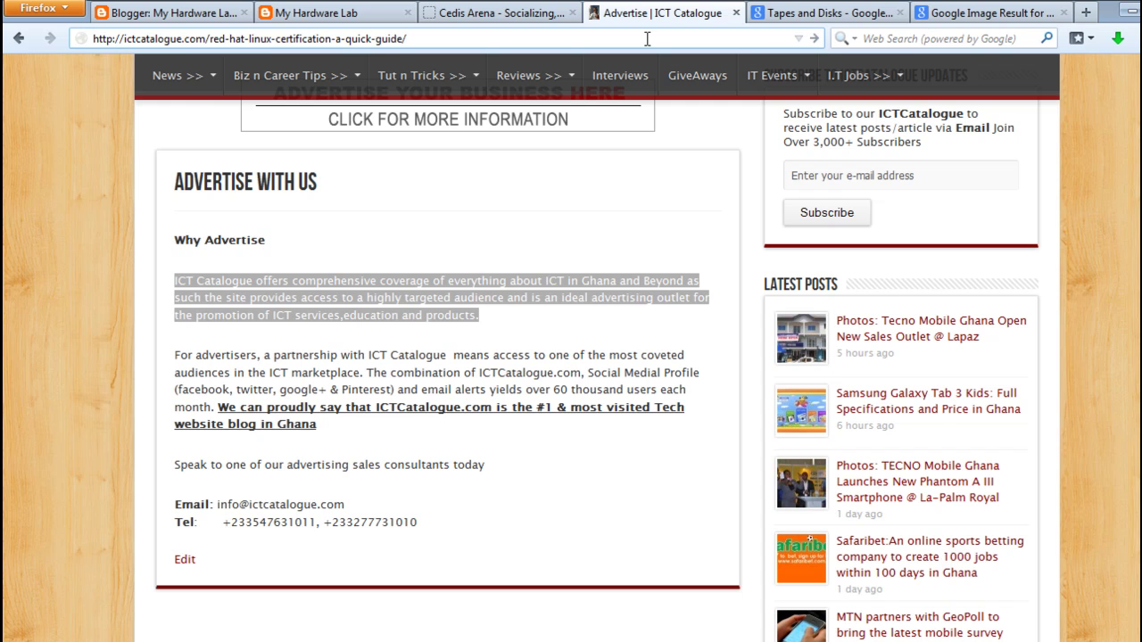
key(Return)
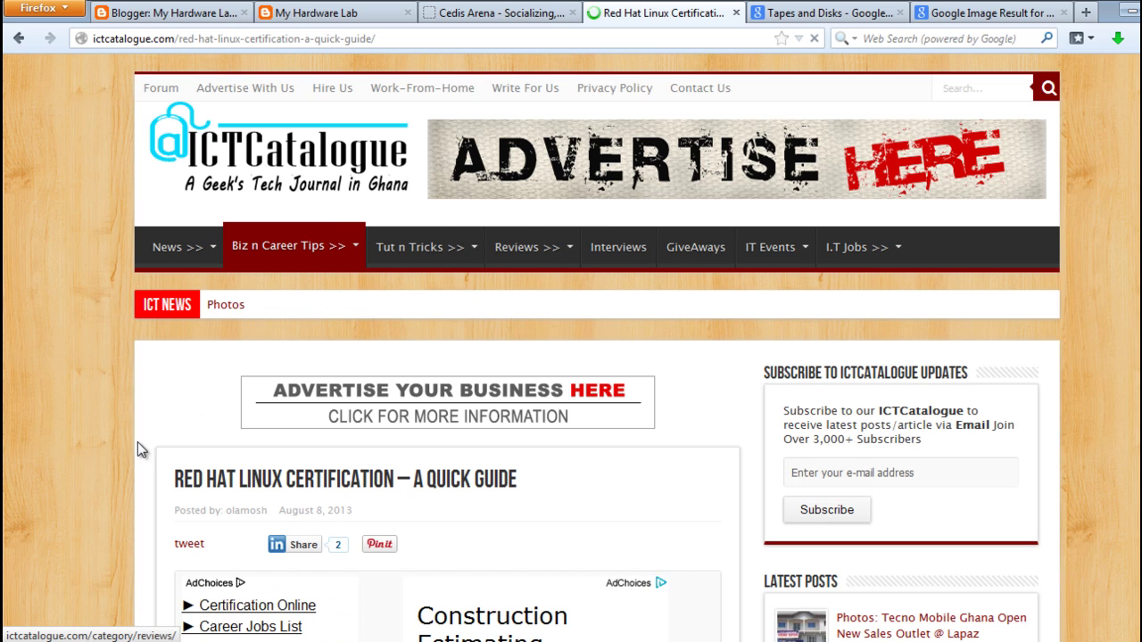
scroll(146, 451, down, 1)
scroll(146, 452, down, 5)
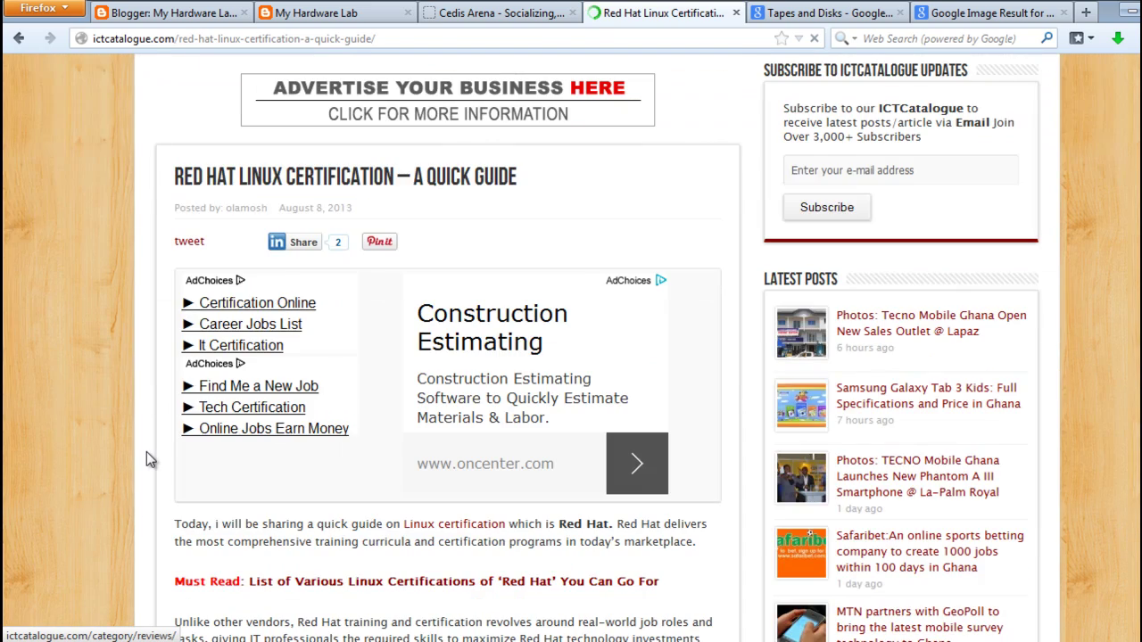
scroll(146, 452, down, 3)
scroll(146, 452, down, 3)
scroll(146, 451, down, 6)
scroll(147, 452, down, 6)
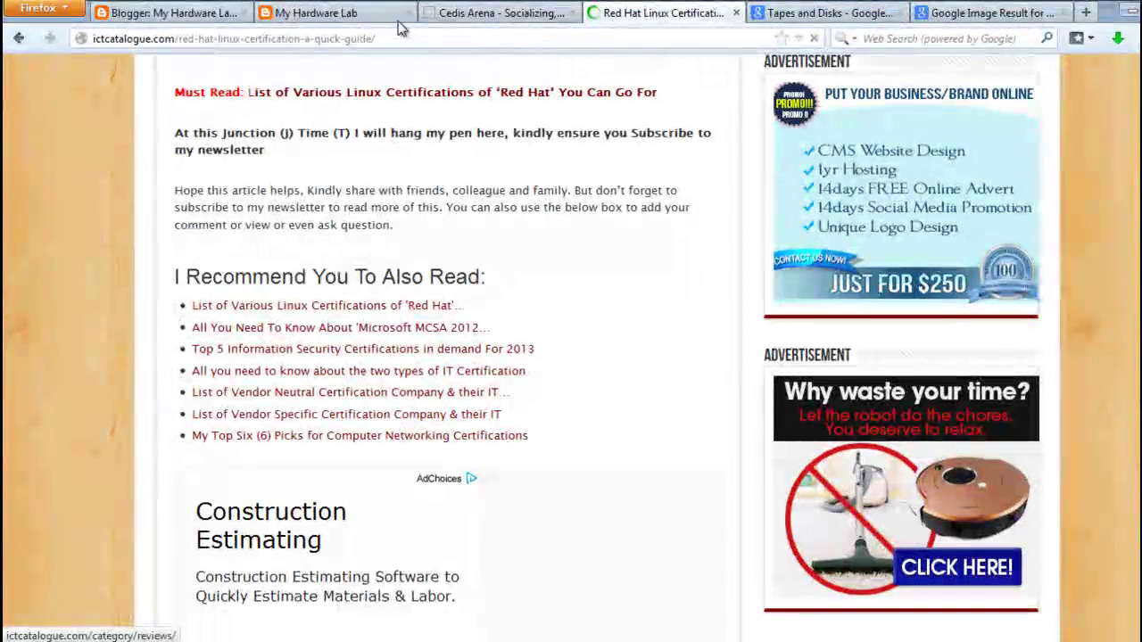
Back in Blogger, select 'Red Hat Linux Certification' in the post title to copy it.
click(243, 9)
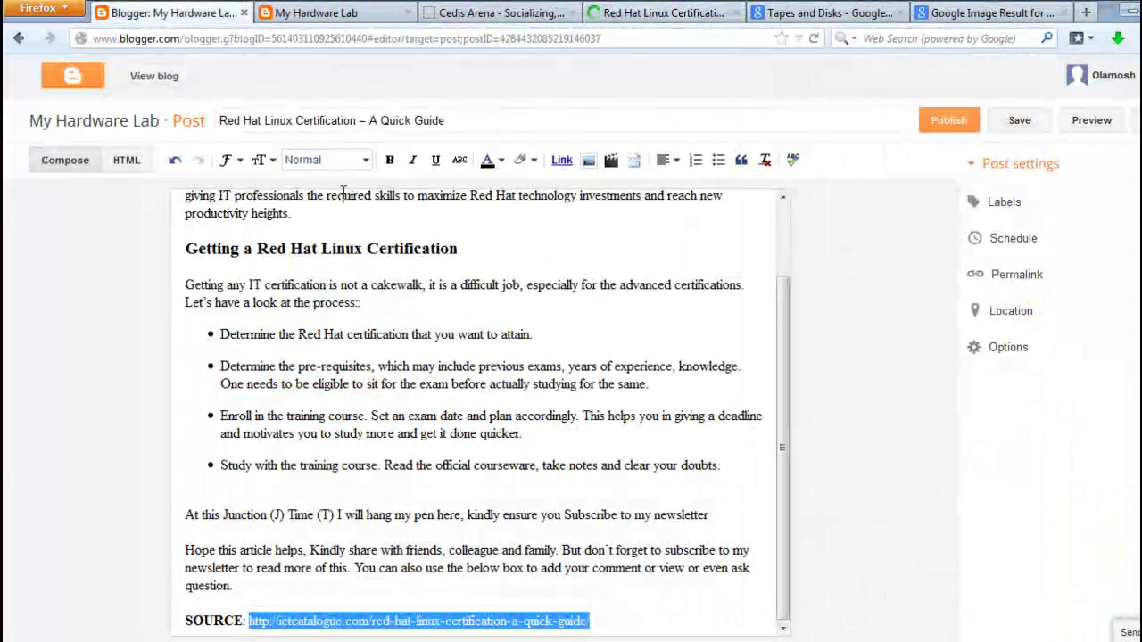
click(661, 582)
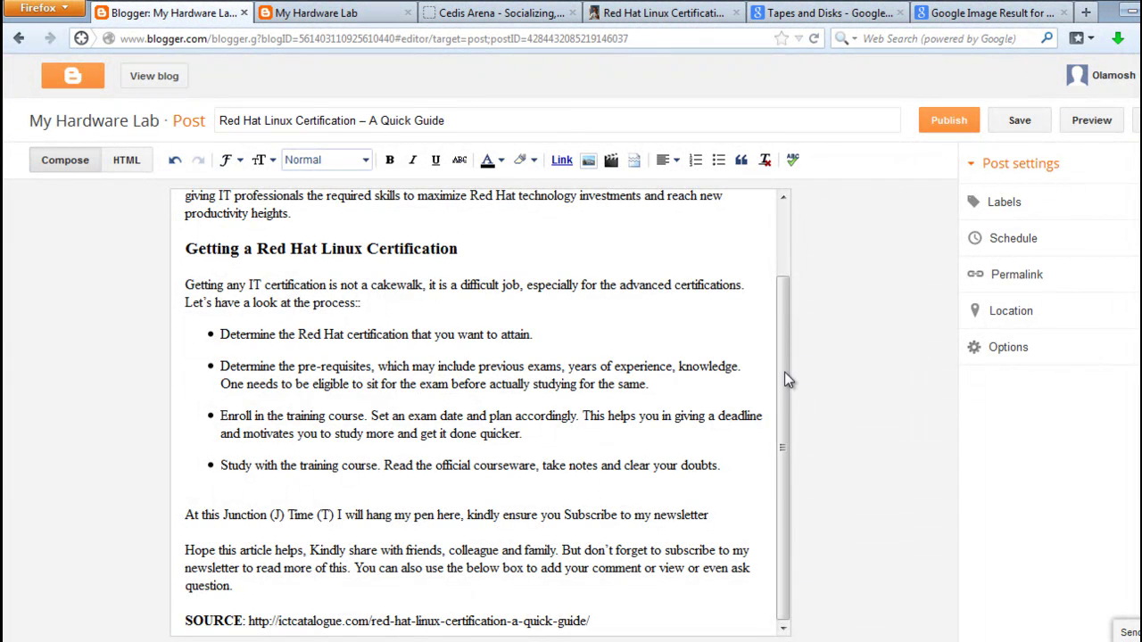
drag(777, 379, 783, 283)
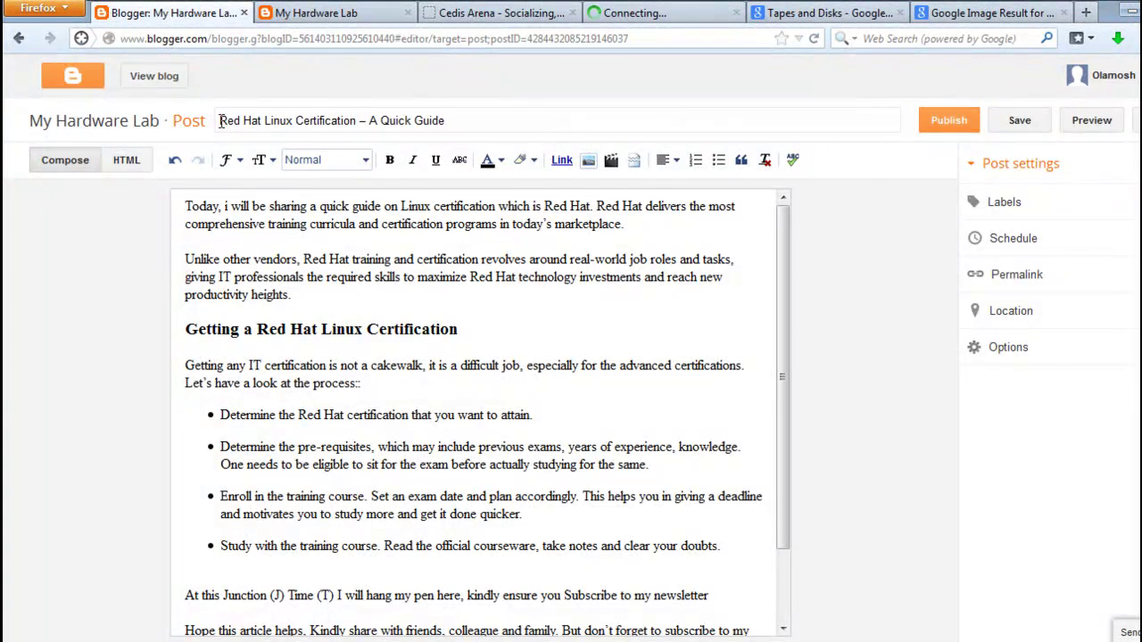
drag(220, 121, 295, 122)
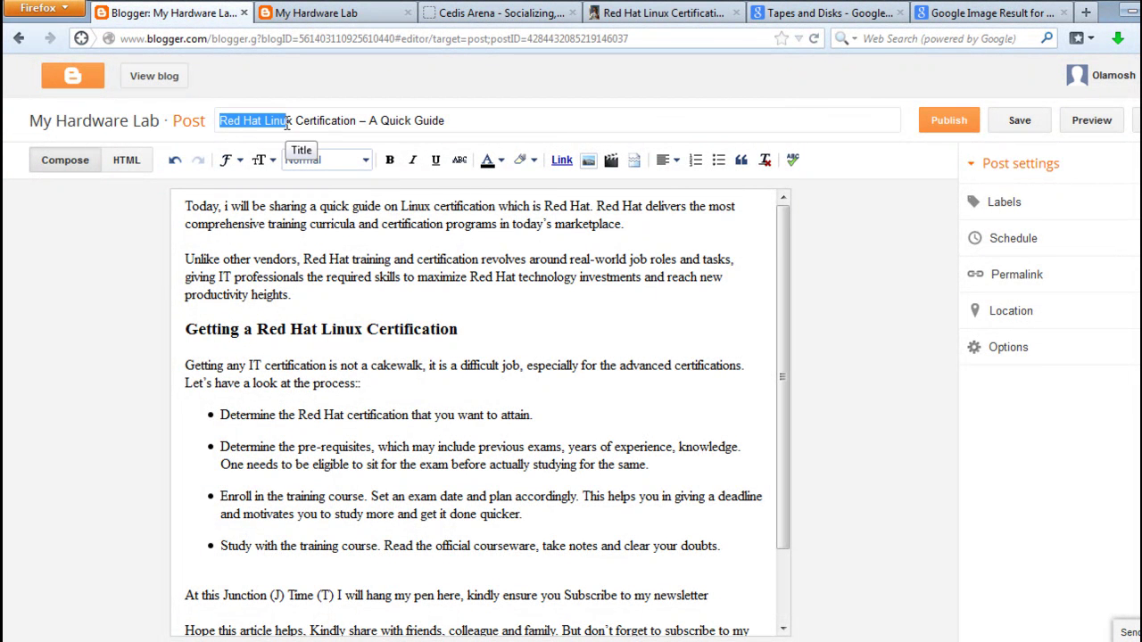
drag(295, 122, 358, 119)
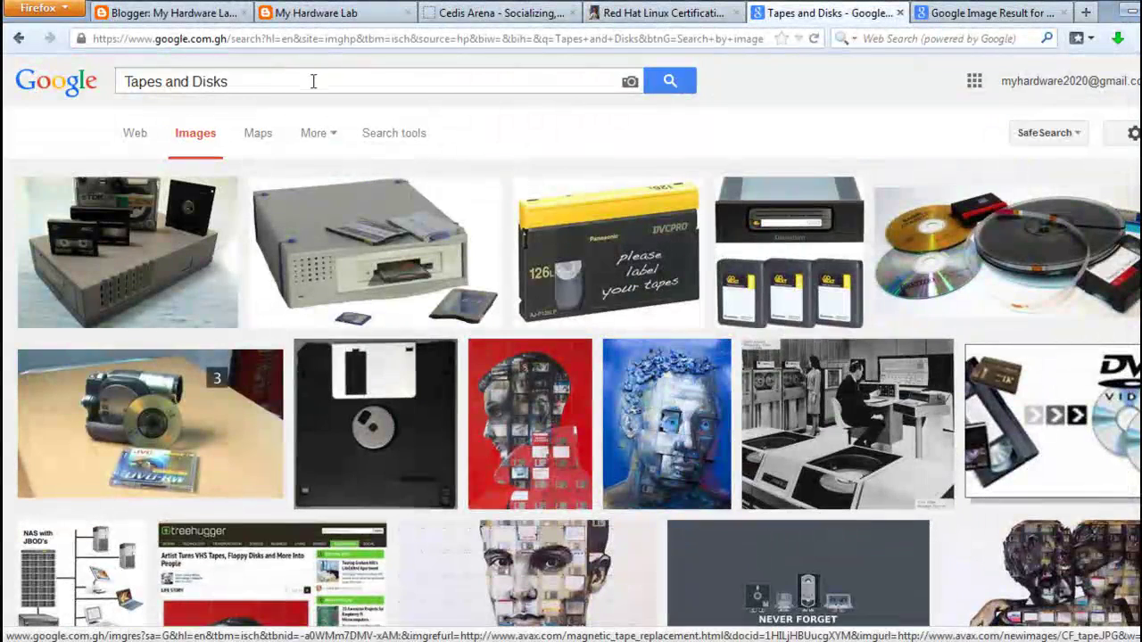
Search Google Images for 'Red Hat Linux Certification', closing the leftover result tabs.
double_click(314, 81)
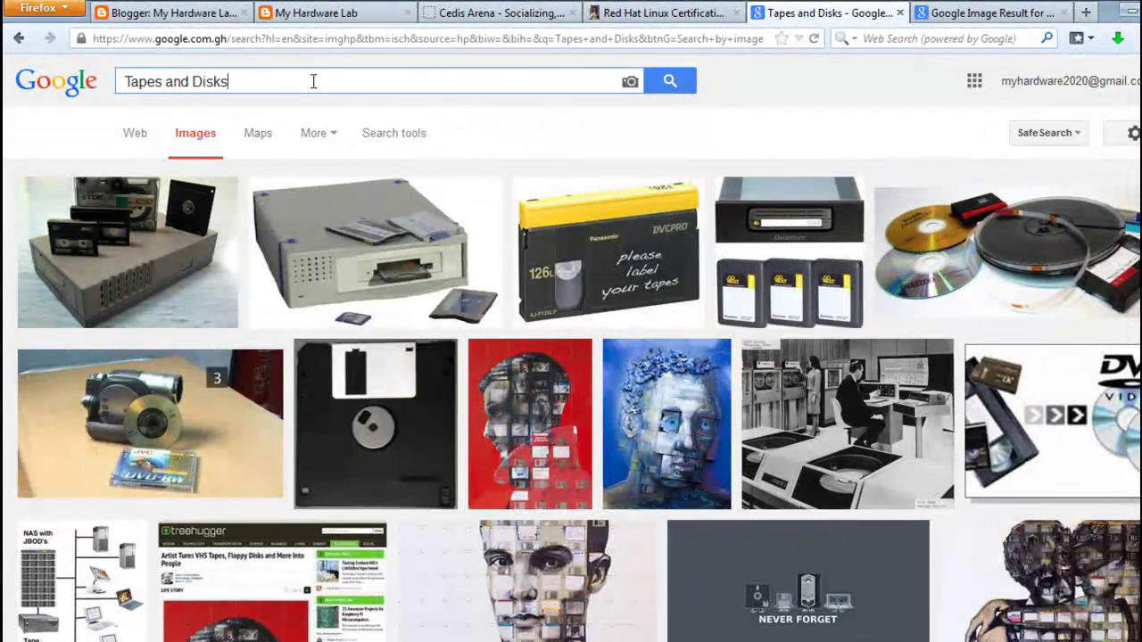
triple_click(313, 81)
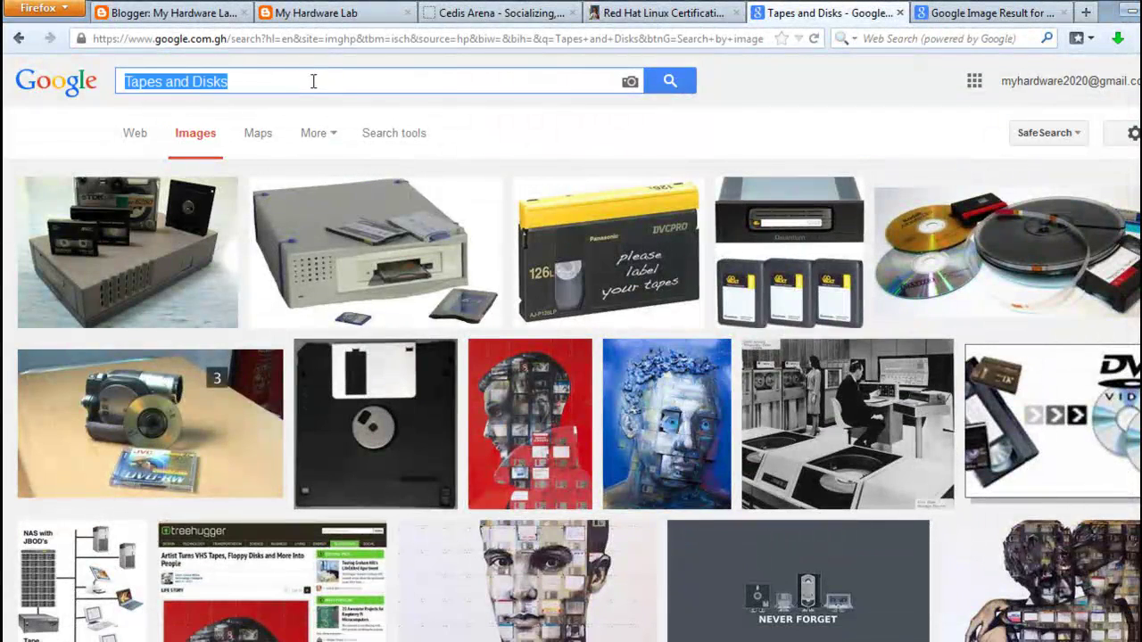
text(Red Hat Linux Certification)
click(676, 85)
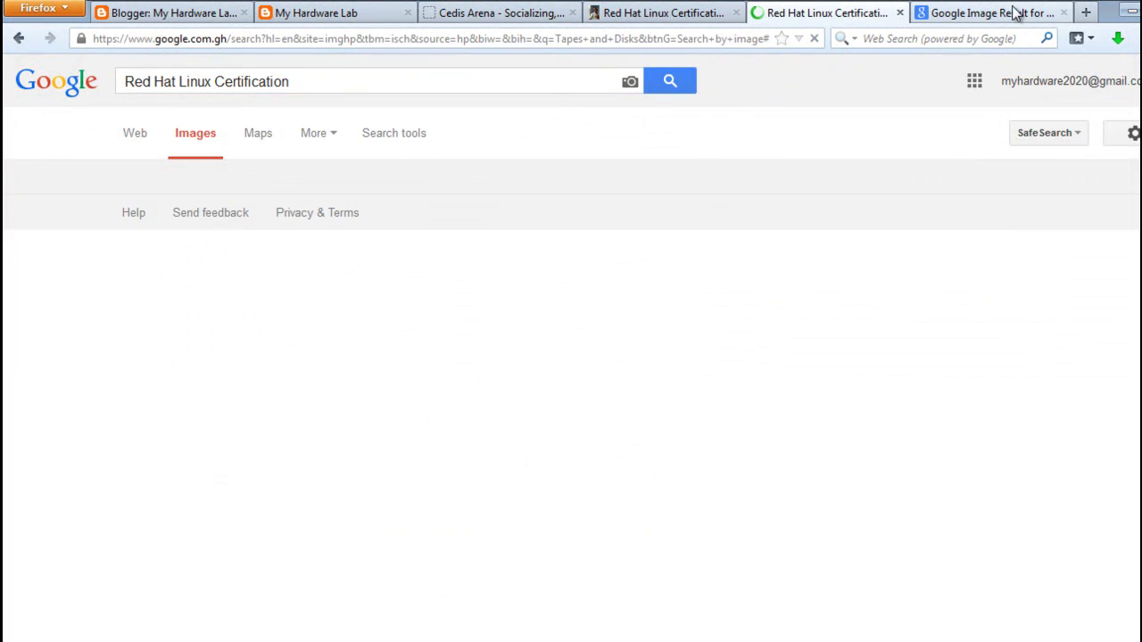
click(1016, 12)
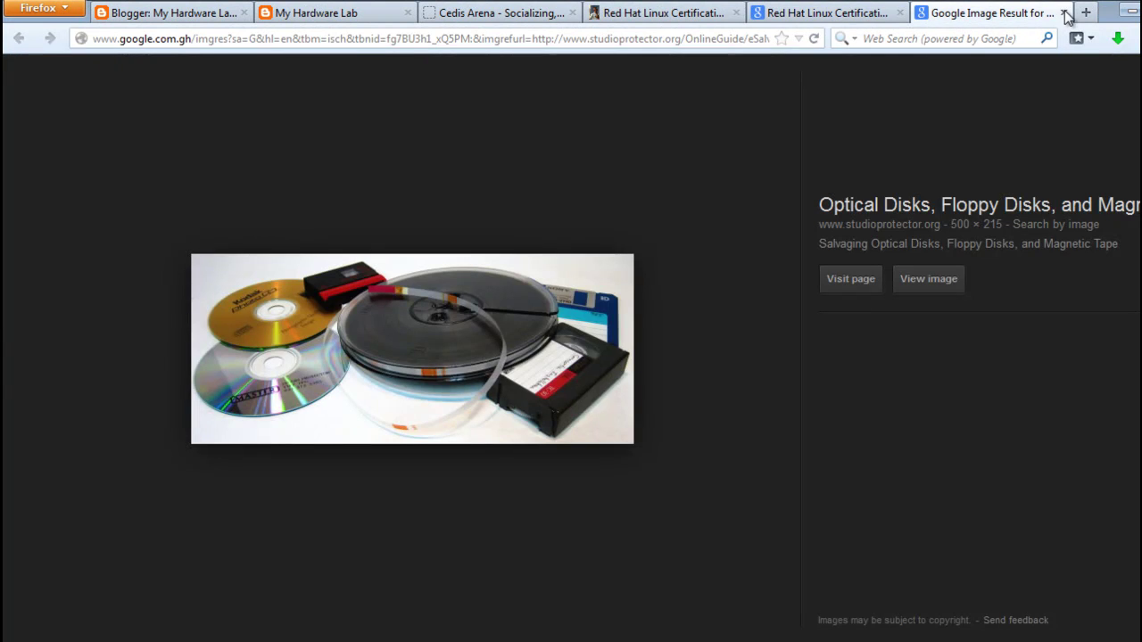
click(1063, 13)
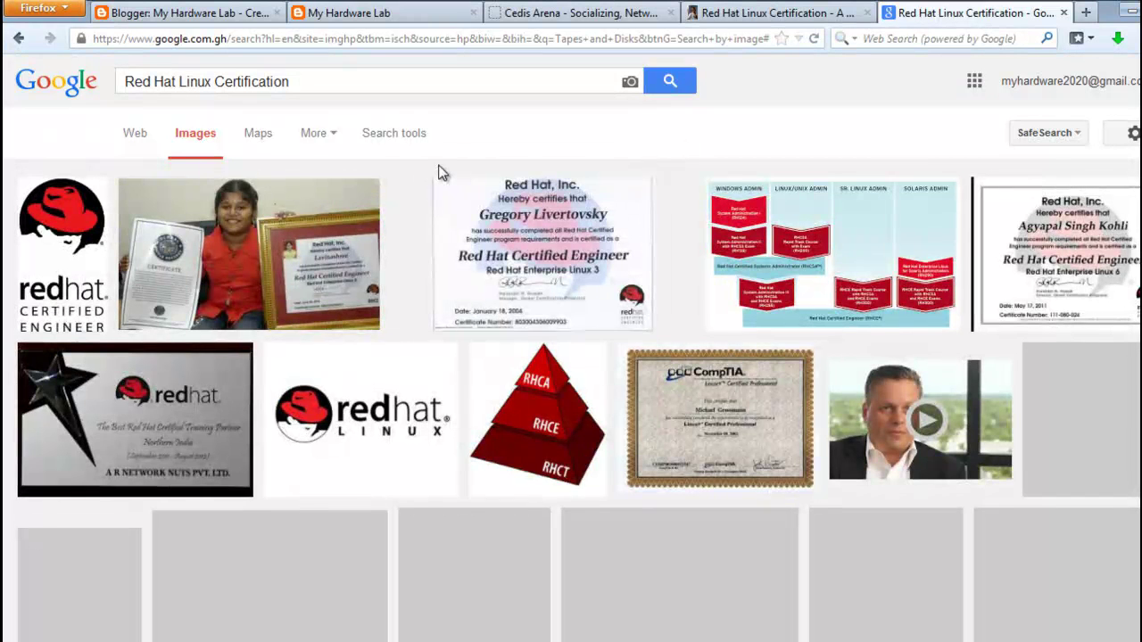
click(233, 278)
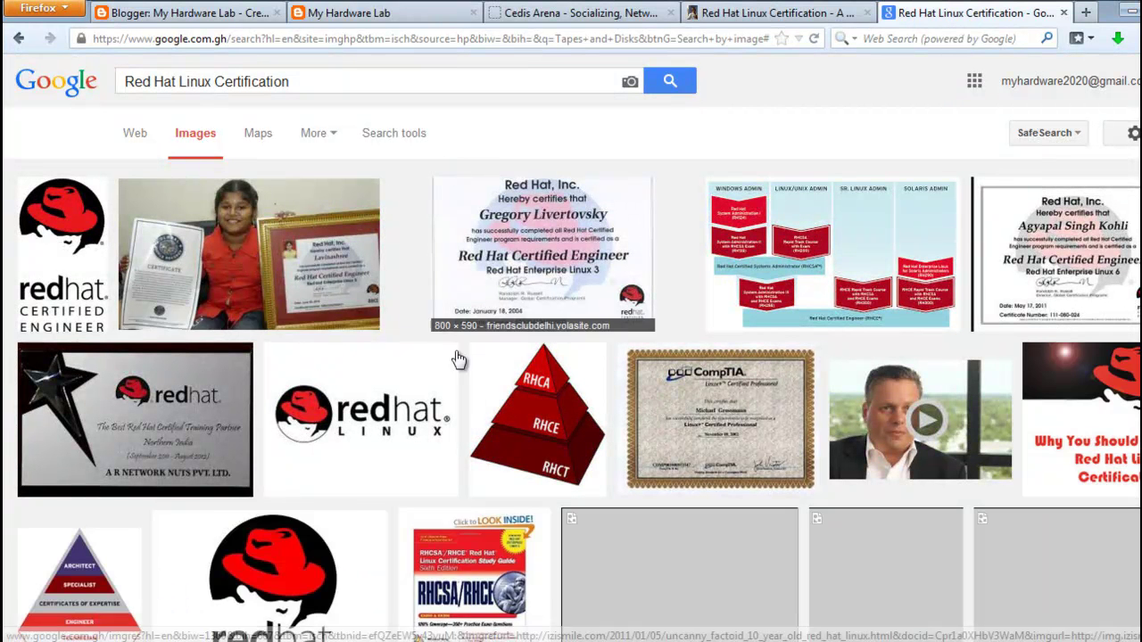
scroll(402, 409, down, 2)
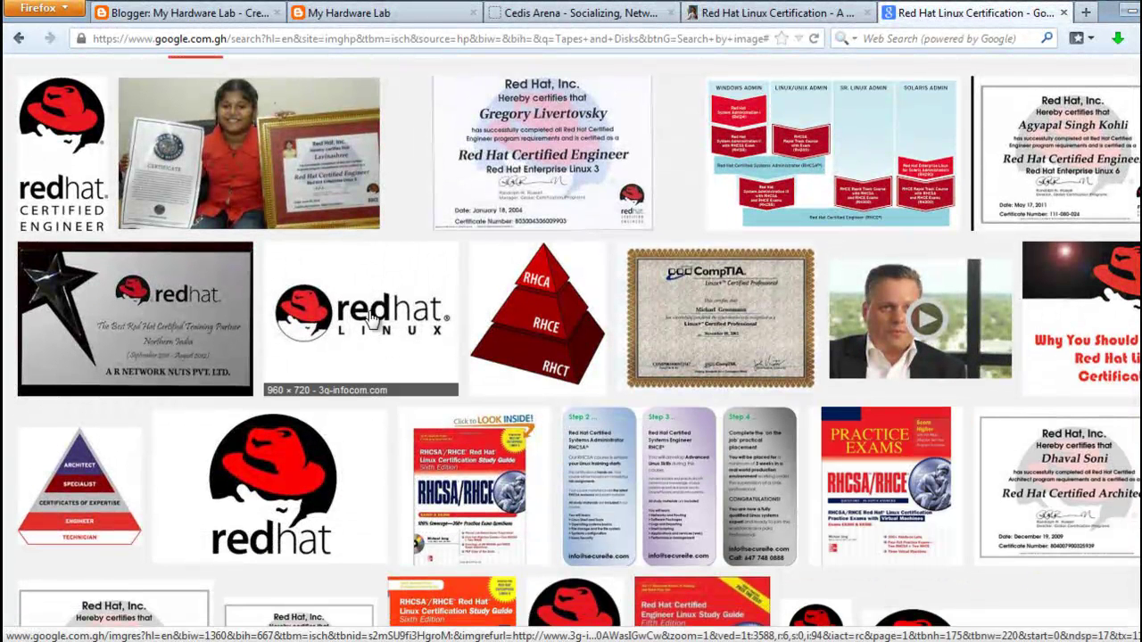
Open a redhat linux logo result in a new tab and look through it.
right_click(374, 318)
click(424, 327)
scroll(355, 441, down, 2)
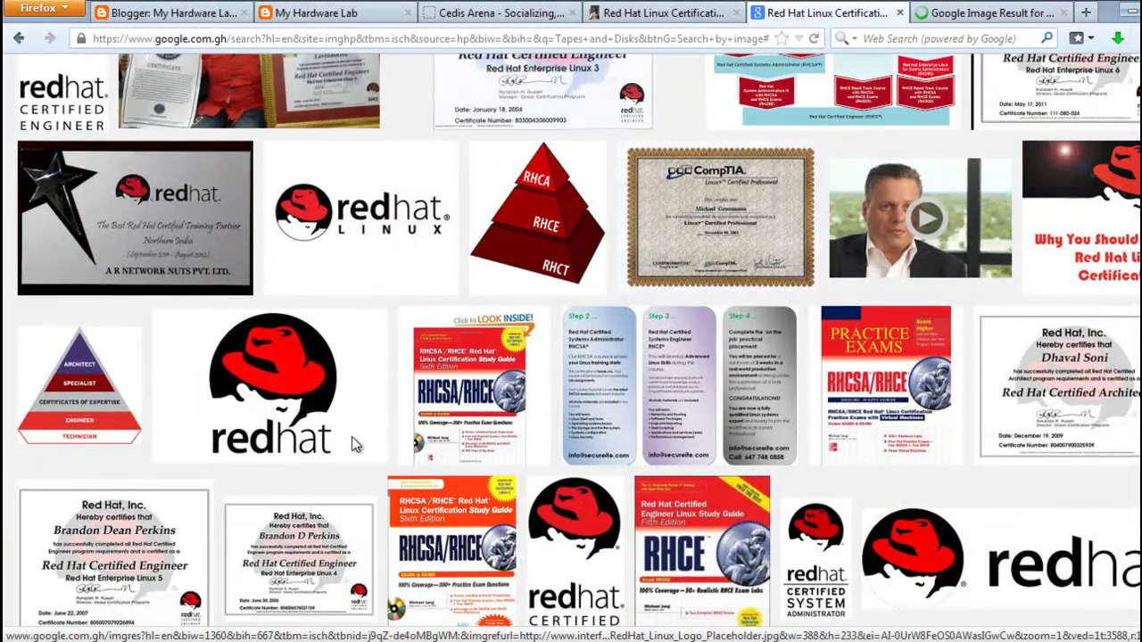
scroll(364, 482, down, 2)
scroll(378, 487, down, 1)
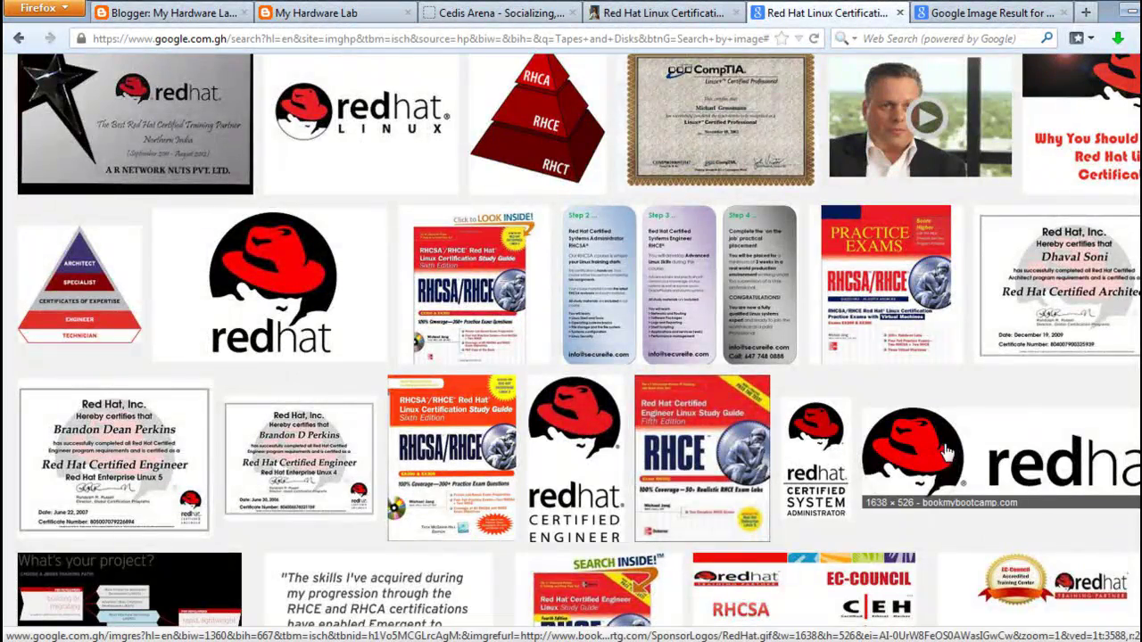
scroll(571, 361, up, 3)
scroll(312, 303, up, 1)
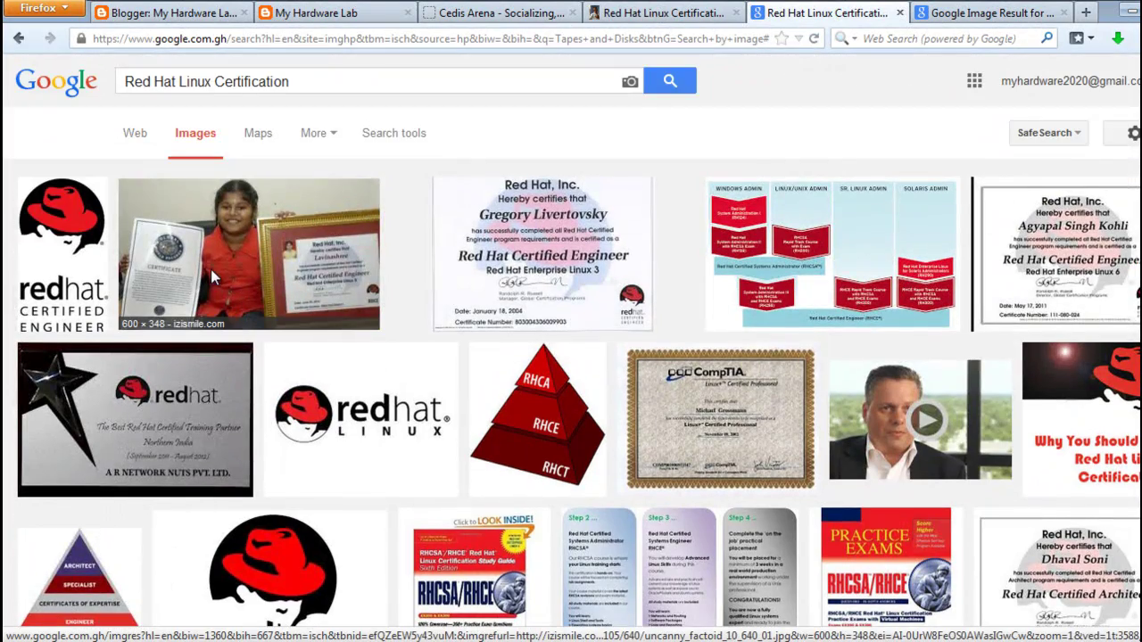
click(997, 15)
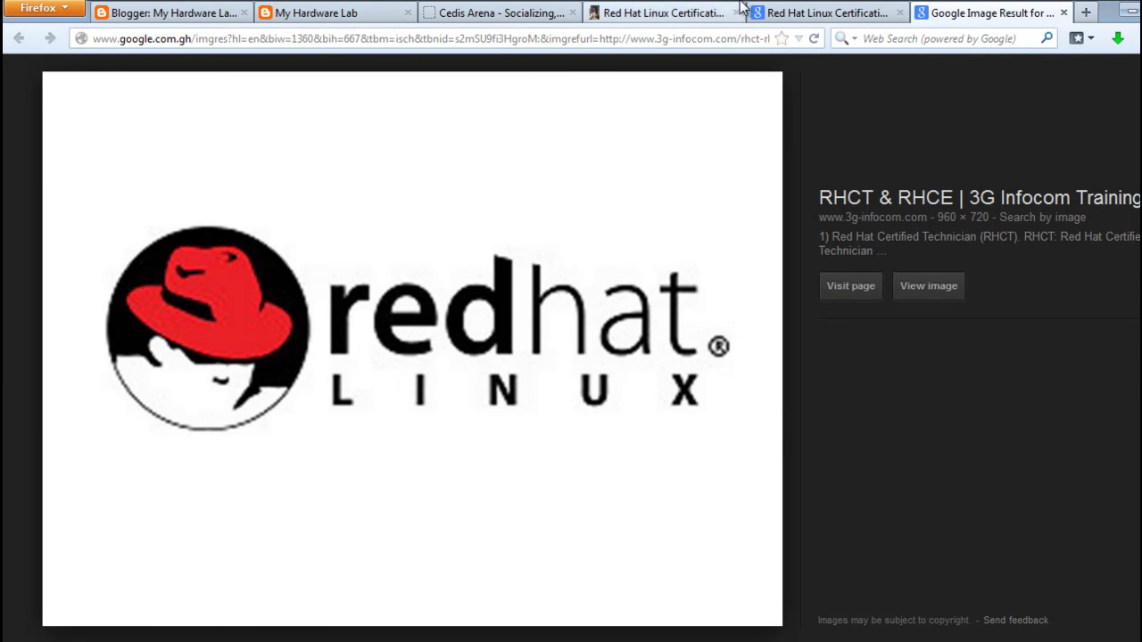
Open another redhat logo result from the image results and choose Save Image As for the logo.
click(800, 10)
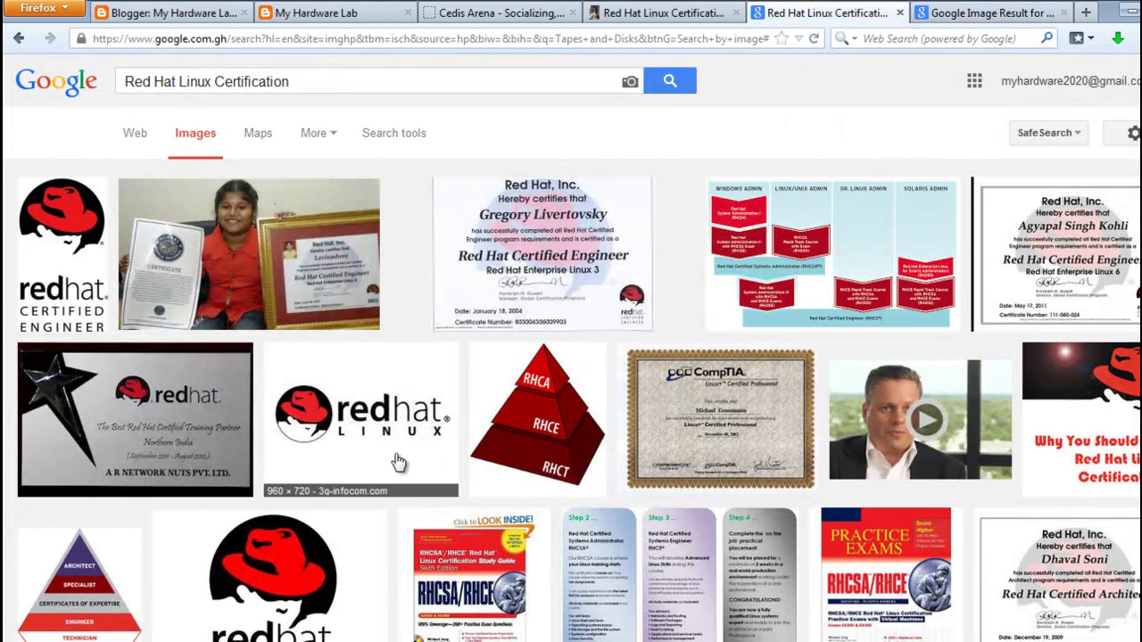
scroll(399, 461, down, 3)
scroll(399, 462, down, 1)
right_click(278, 75)
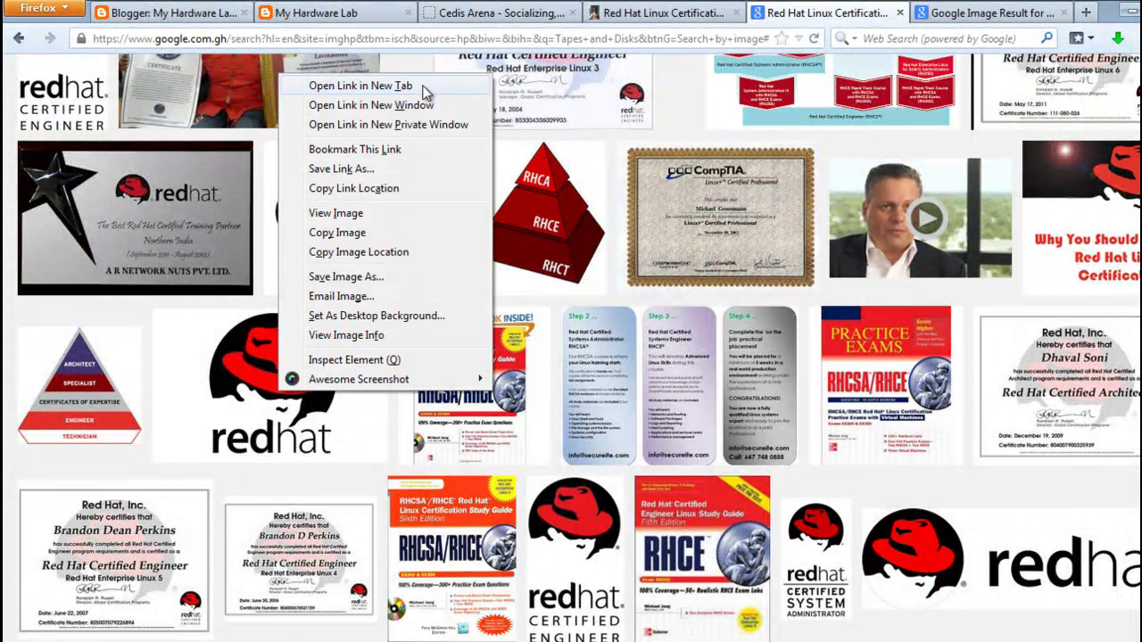
click(424, 86)
click(825, 9)
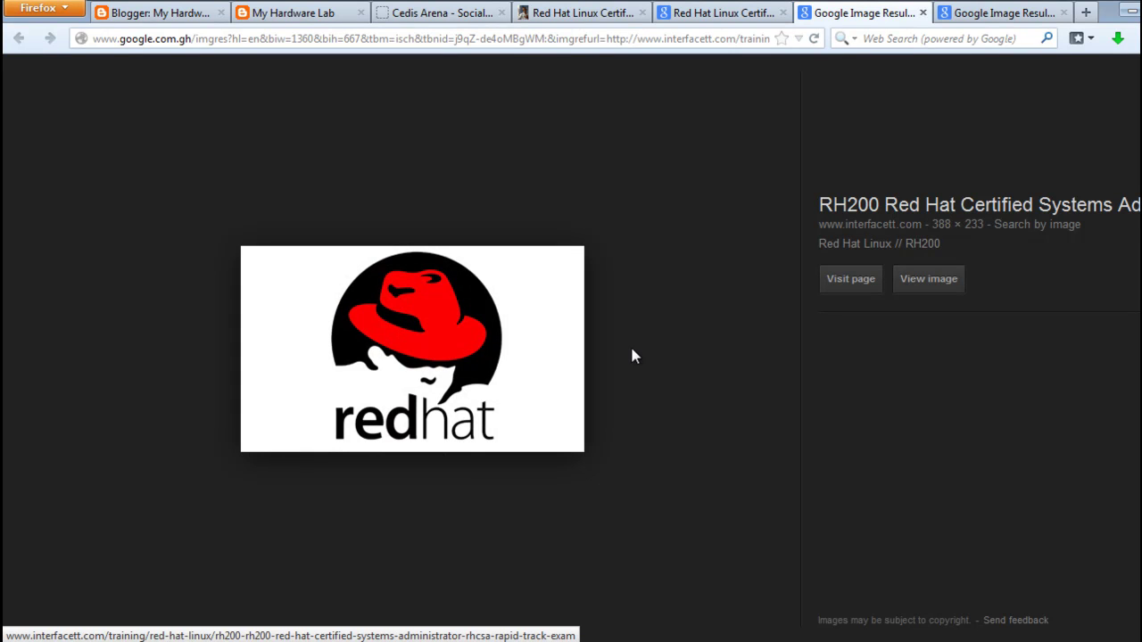
right_click(381, 339)
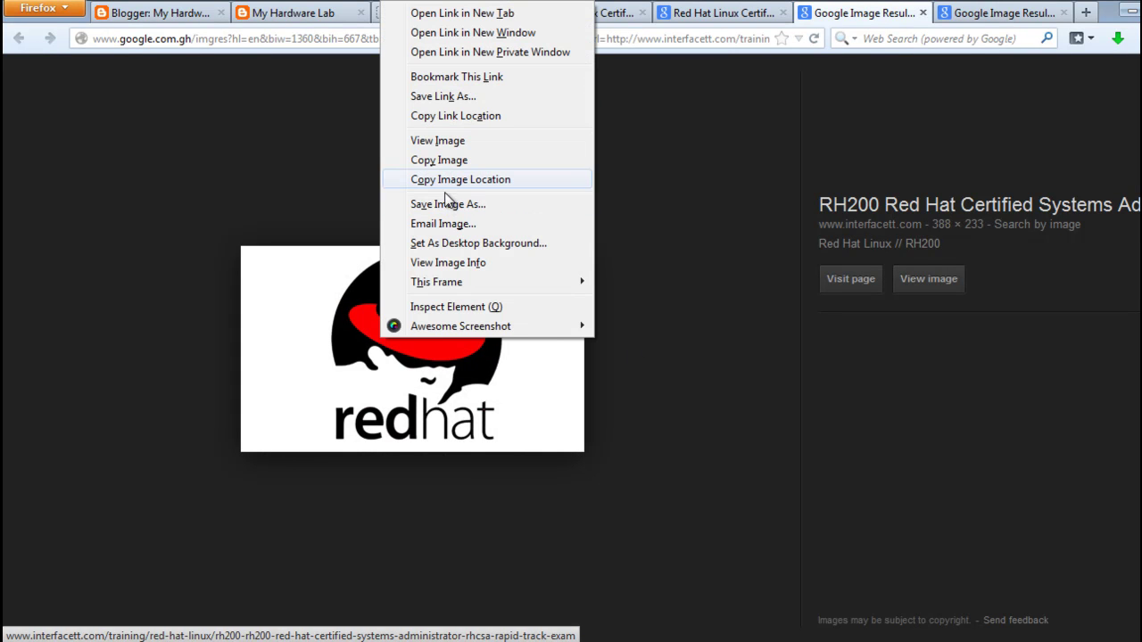
click(446, 203)
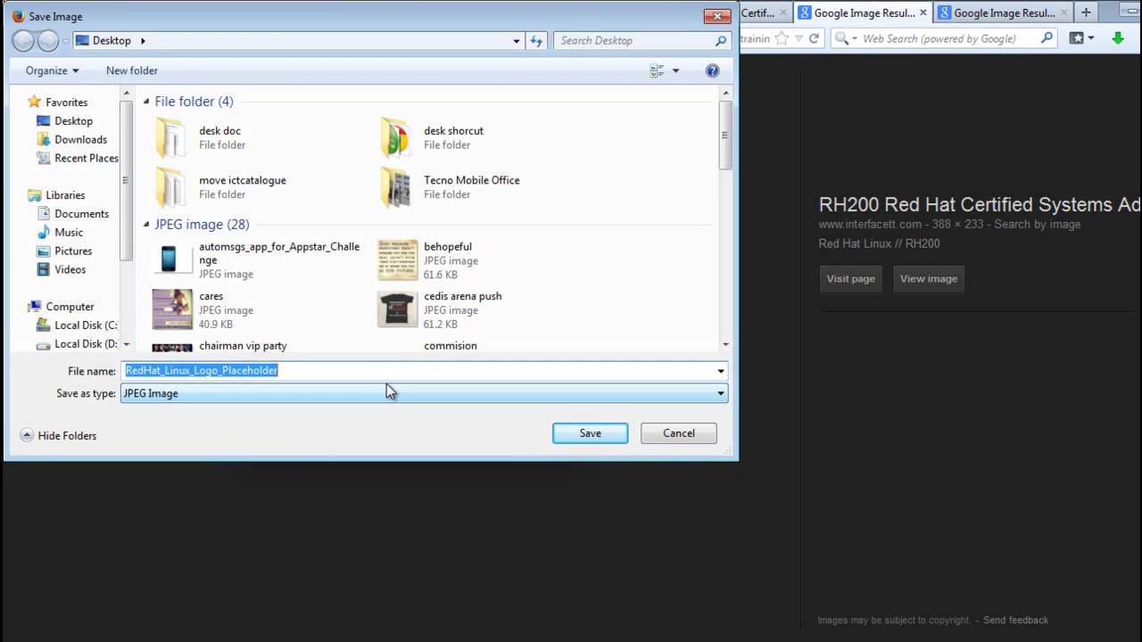
Save the Red Hat logo to the Desktop as 'myhardwarelab.redhat-linux-certification'.
text(myhardware)
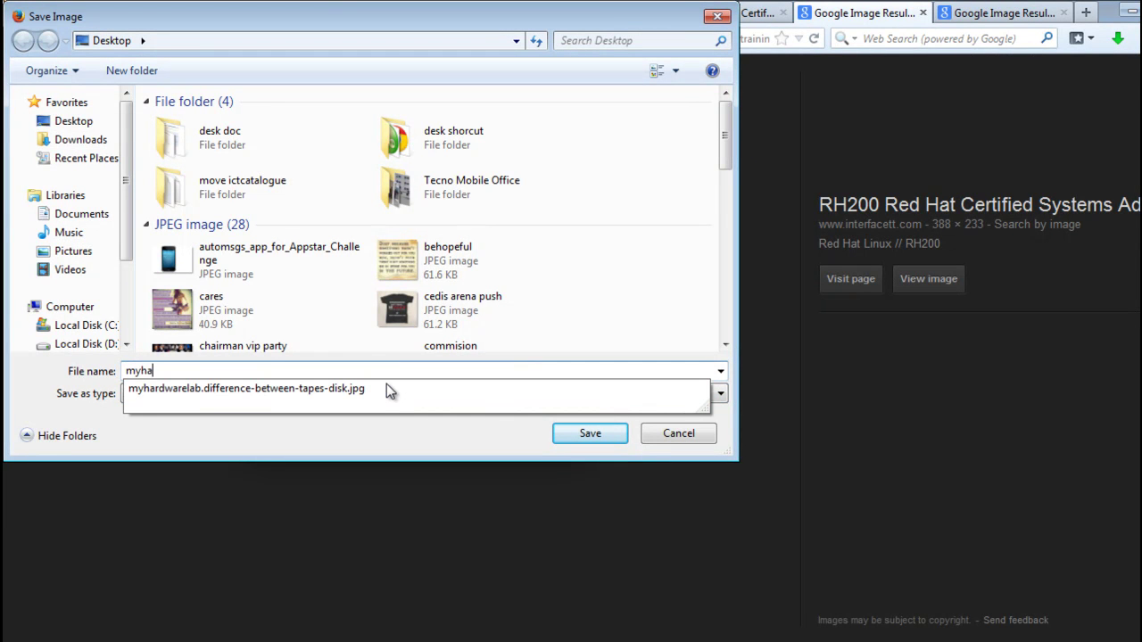
text(lab.)
text(redhat)
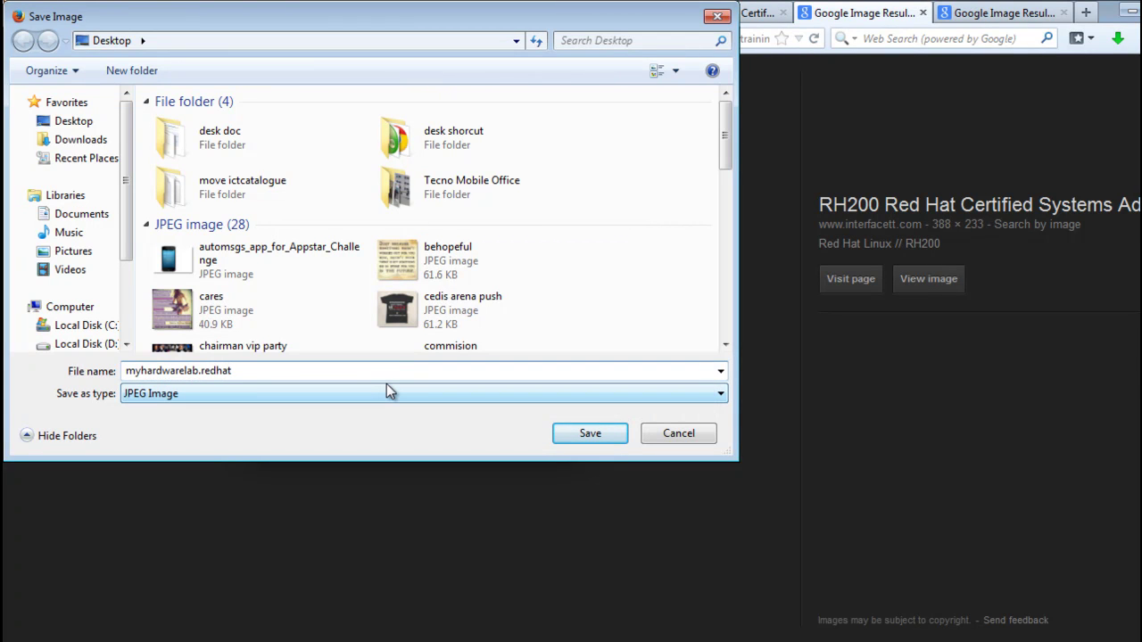
text(-linux-certification)
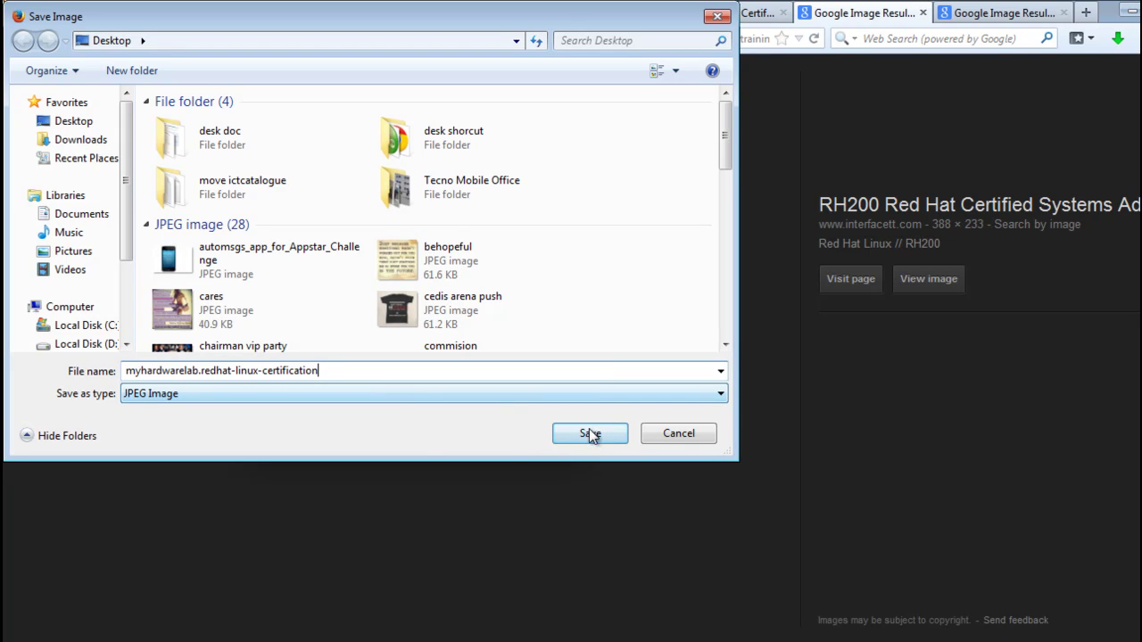
mouse_move(72, 232)
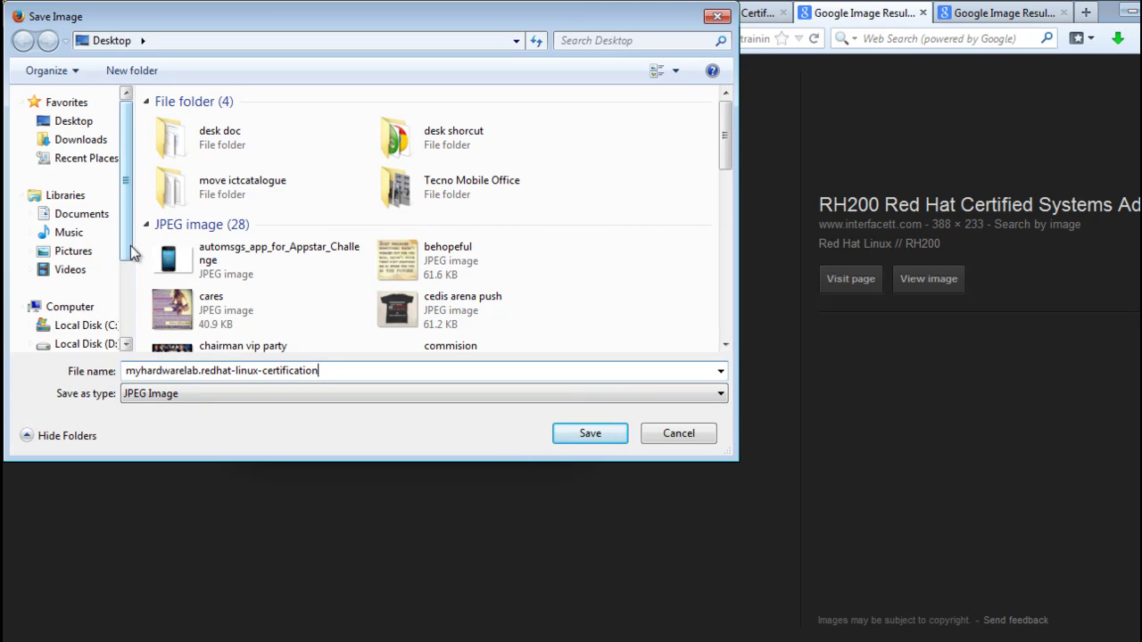
scroll(132, 259, down, 2)
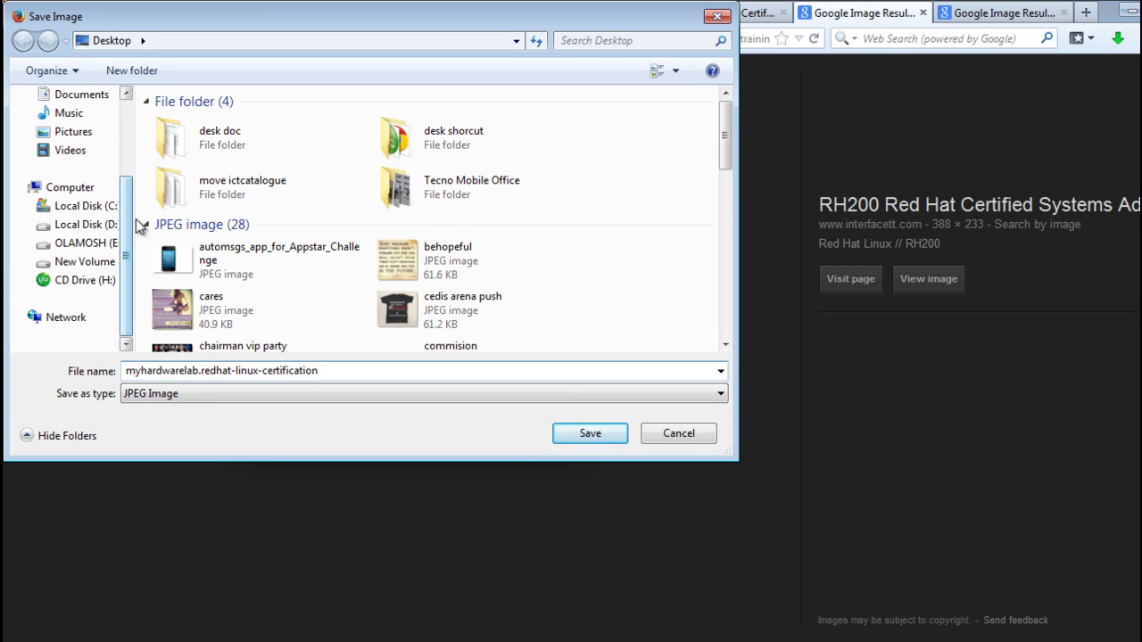
click(594, 440)
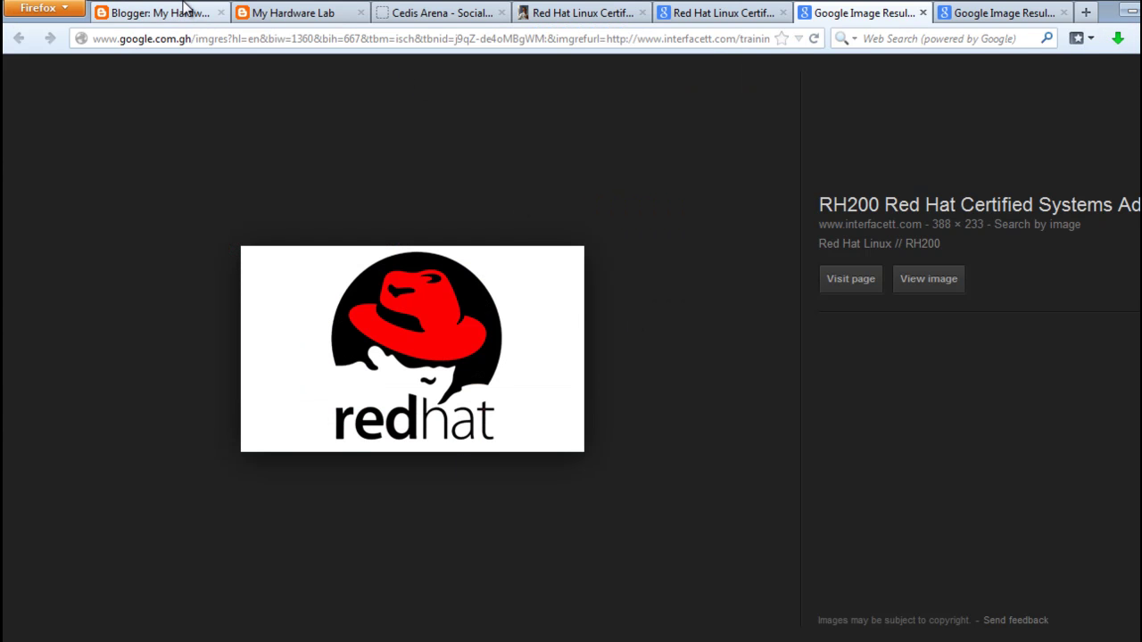
Upload the Red Hat certification jpg and insert it at the start of the post body.
click(185, 9)
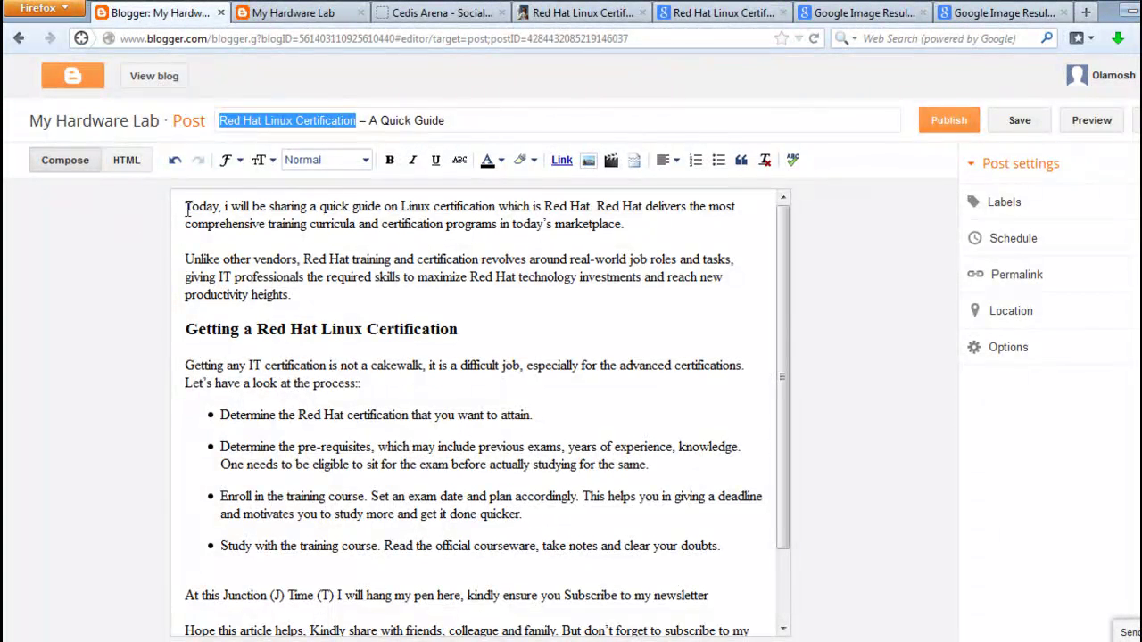
click(187, 209)
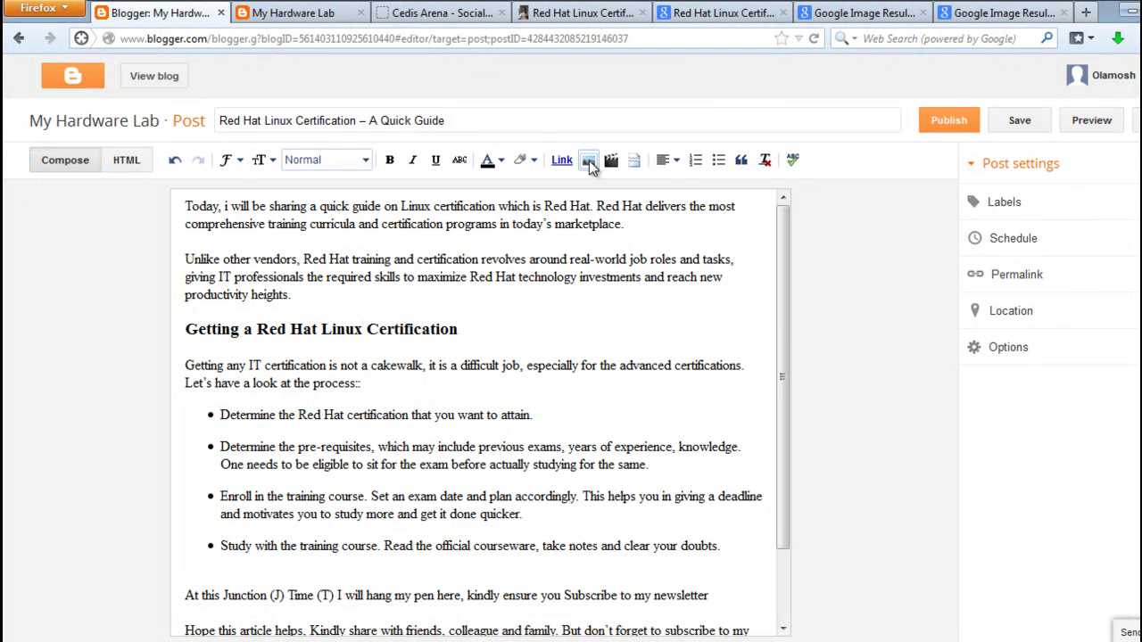
click(589, 161)
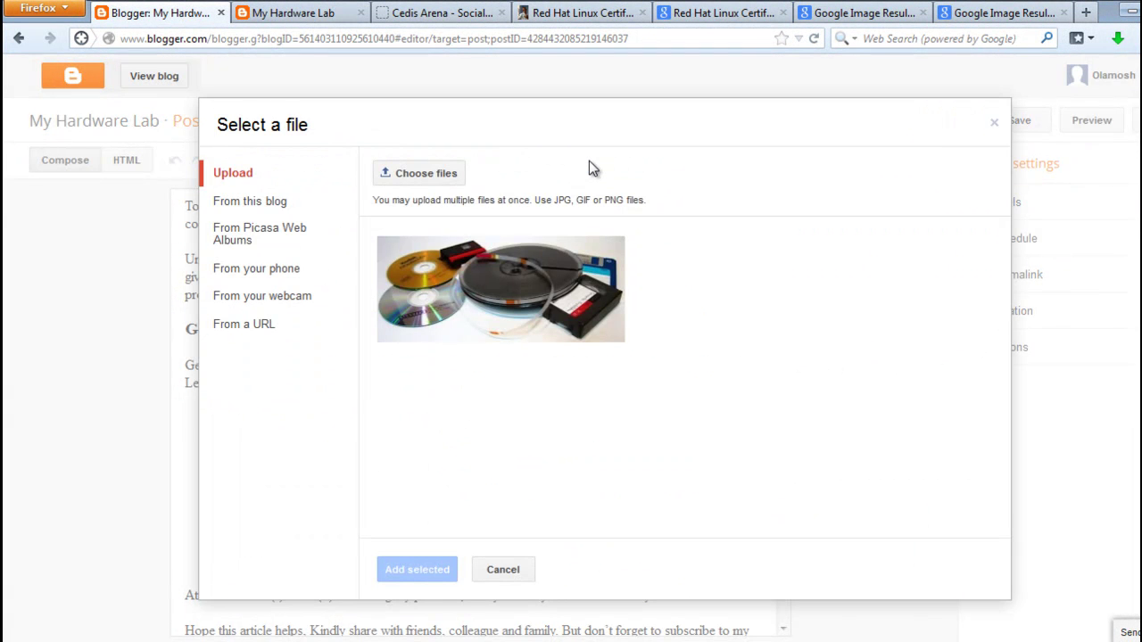
click(425, 176)
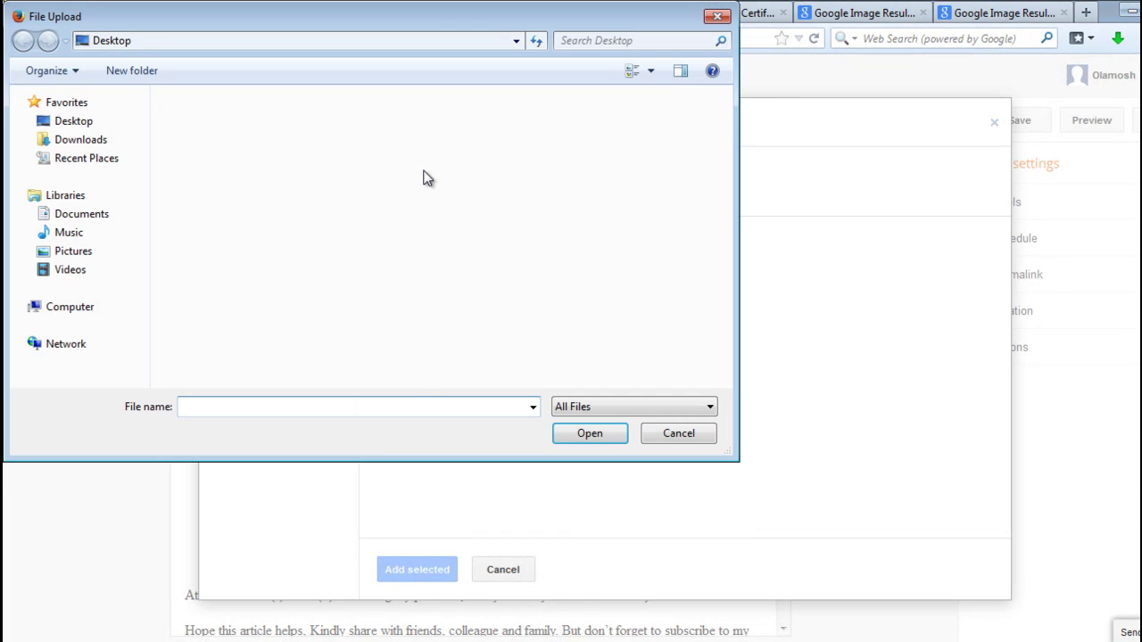
text(m)
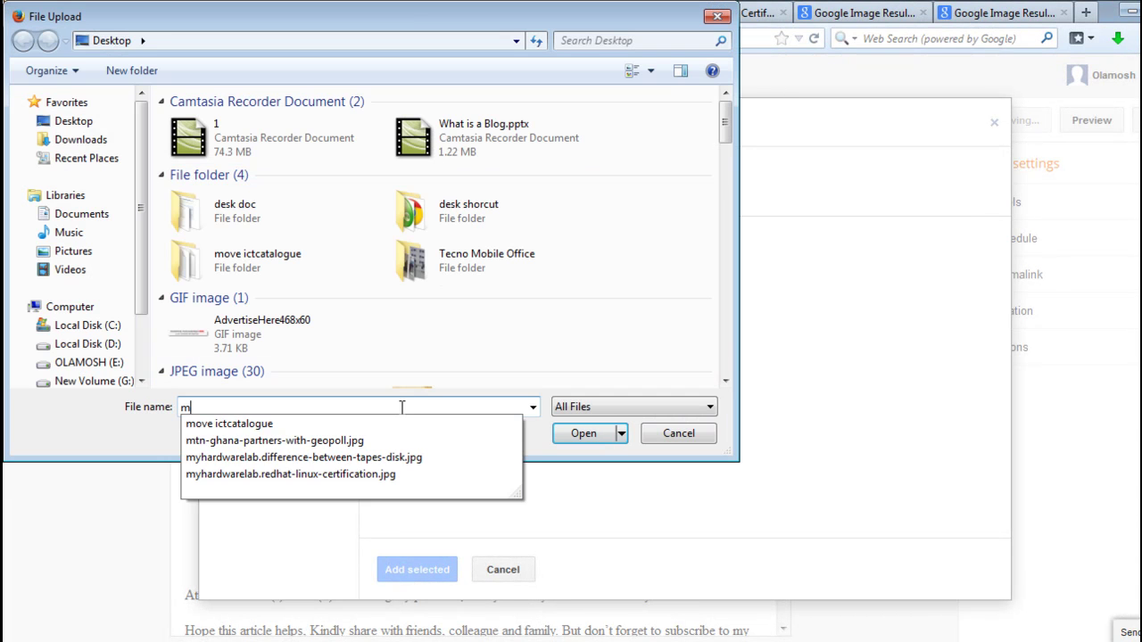
text(y)
click(384, 443)
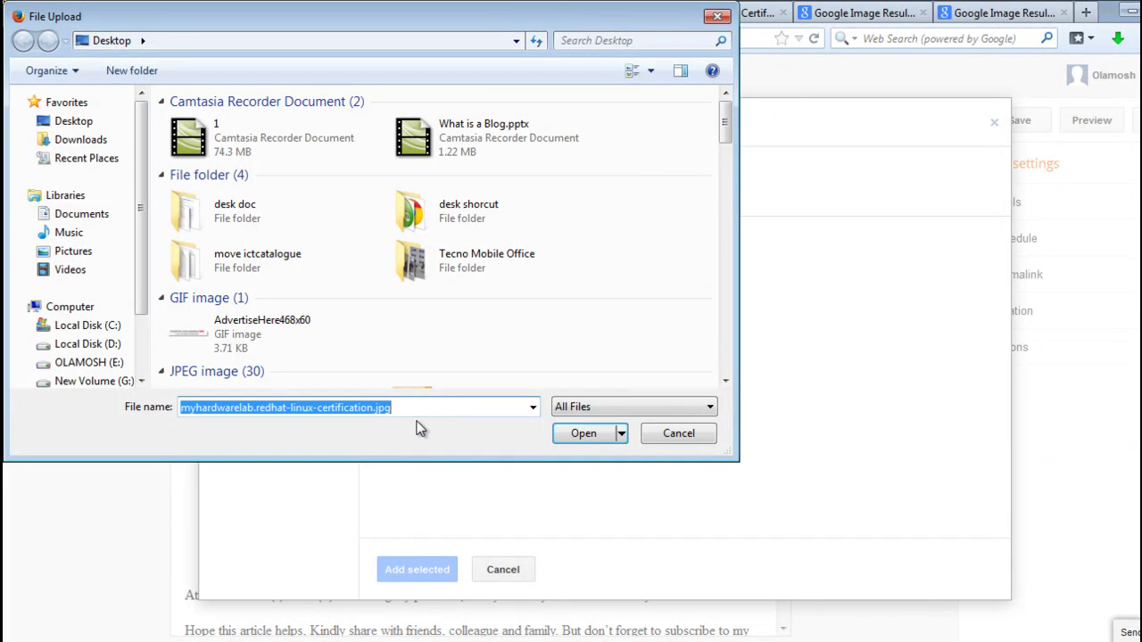
click(560, 435)
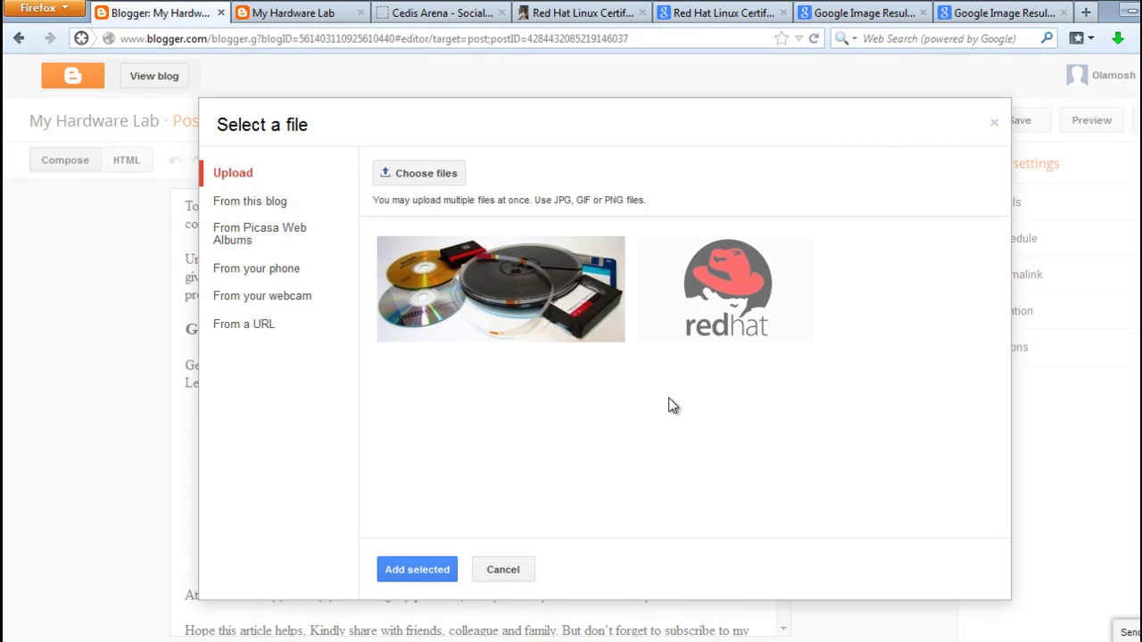
click(722, 294)
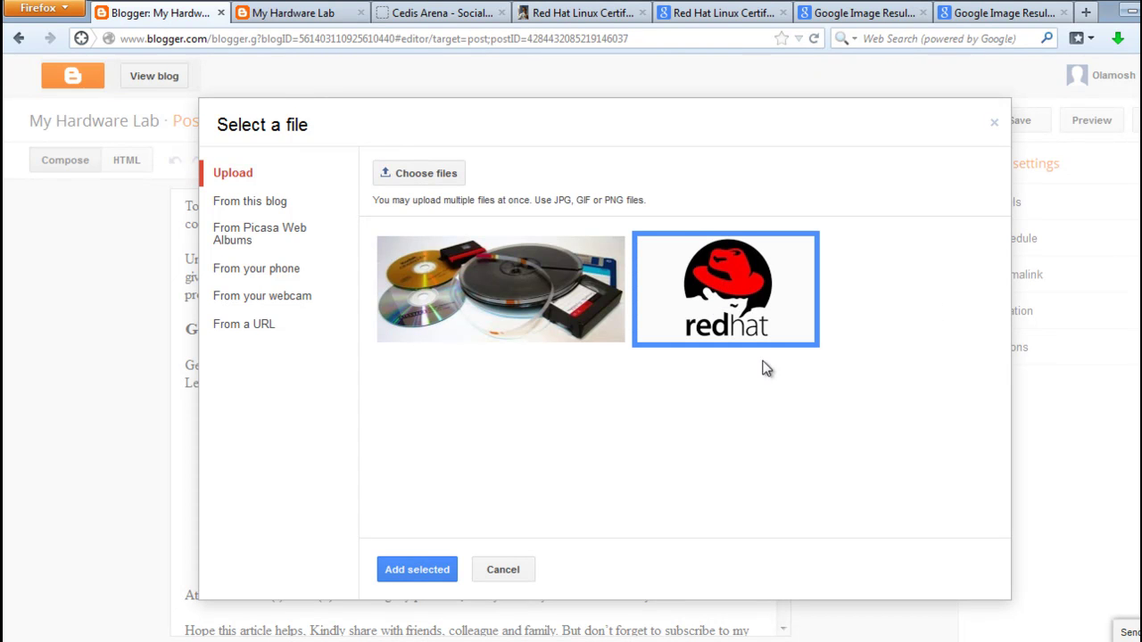
click(425, 572)
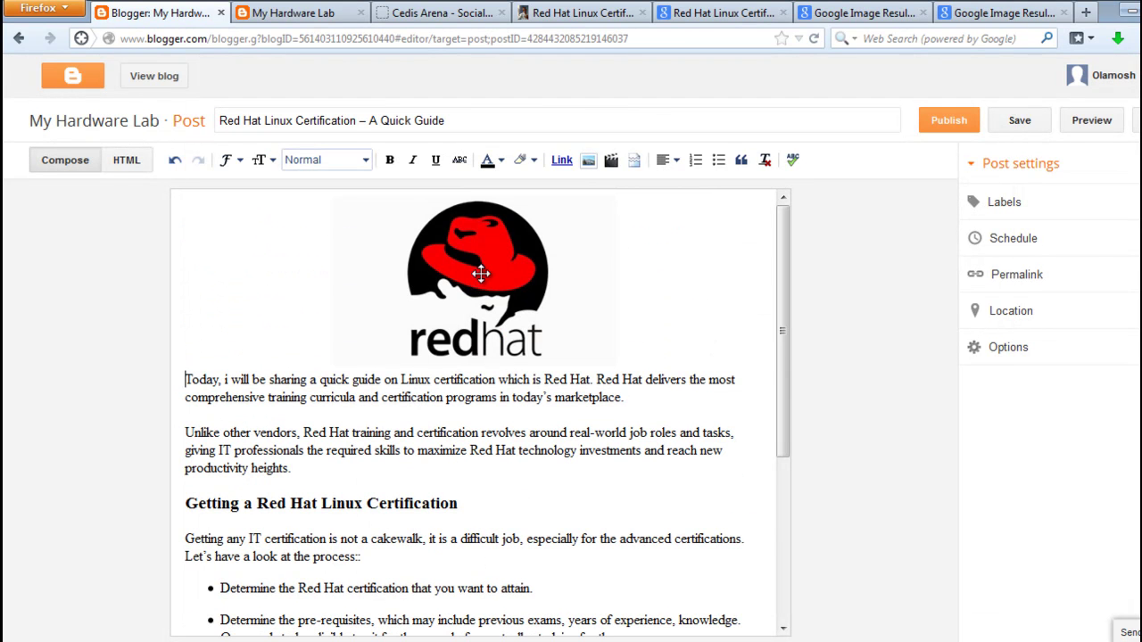
Move the Red Hat logo beside the opening paragraphs and caption it 'Red Hat Linux Certification'.
drag(482, 268, 698, 250)
click(691, 259)
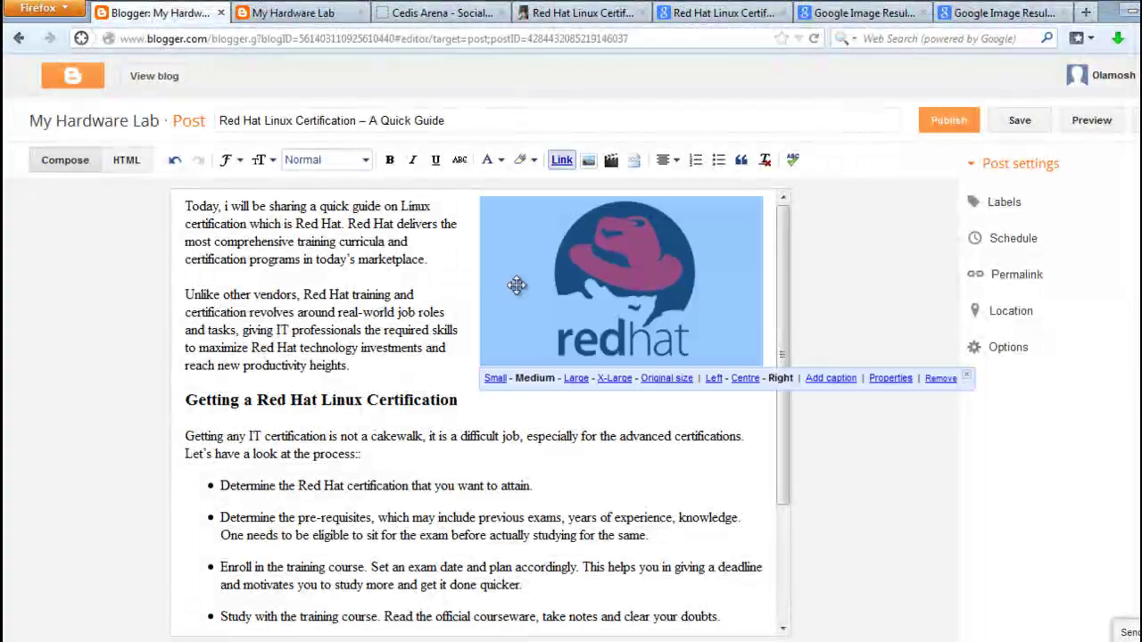
click(831, 379)
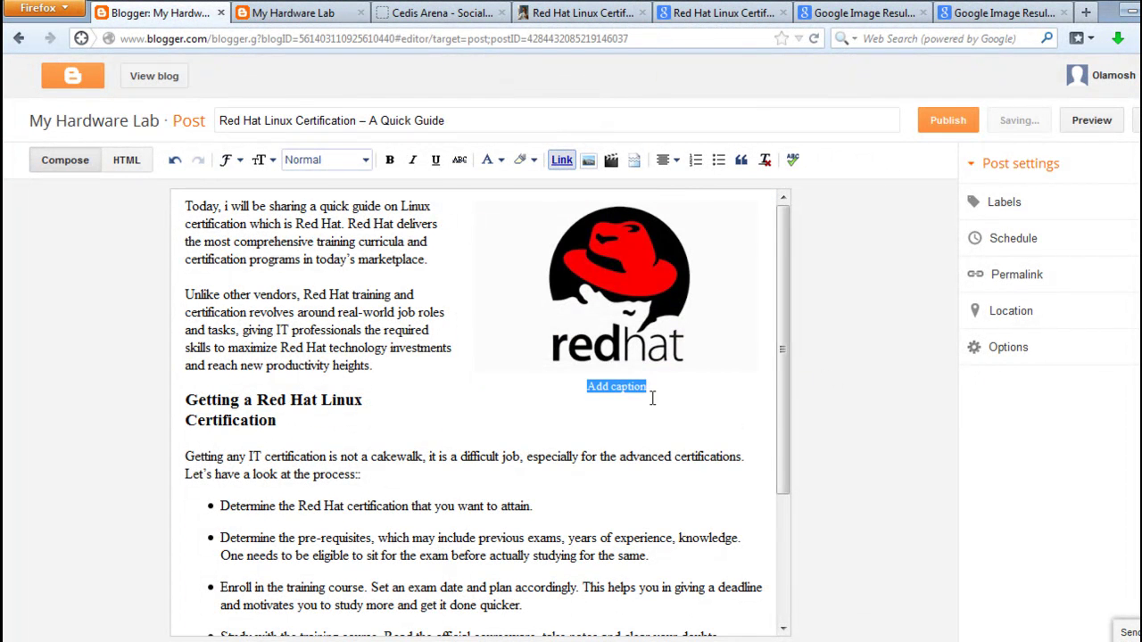
text(Red)
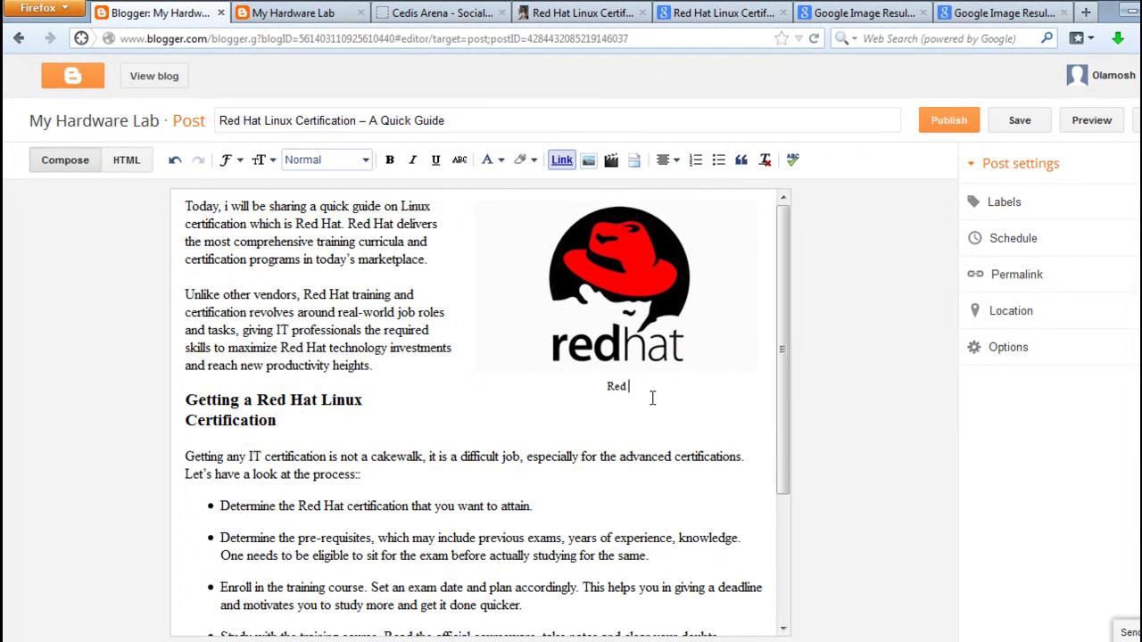
text( Hat )
text(Linux C)
text(ertification)
Finish the logo caption and add the label 'certification' to the post.
click(384, 457)
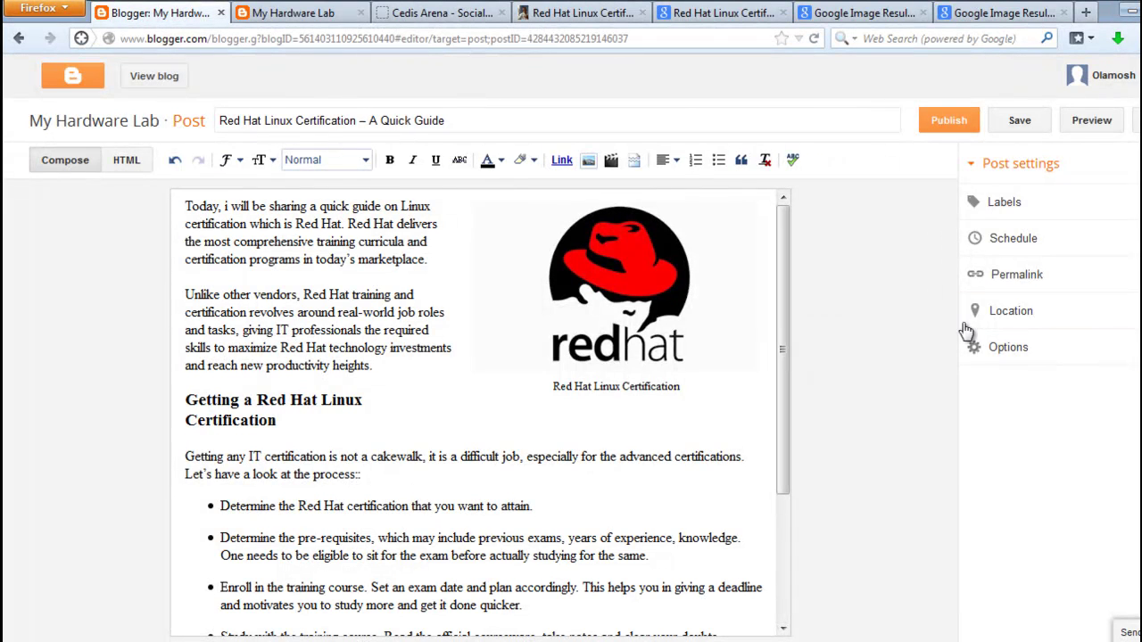
click(1006, 205)
text(certification)
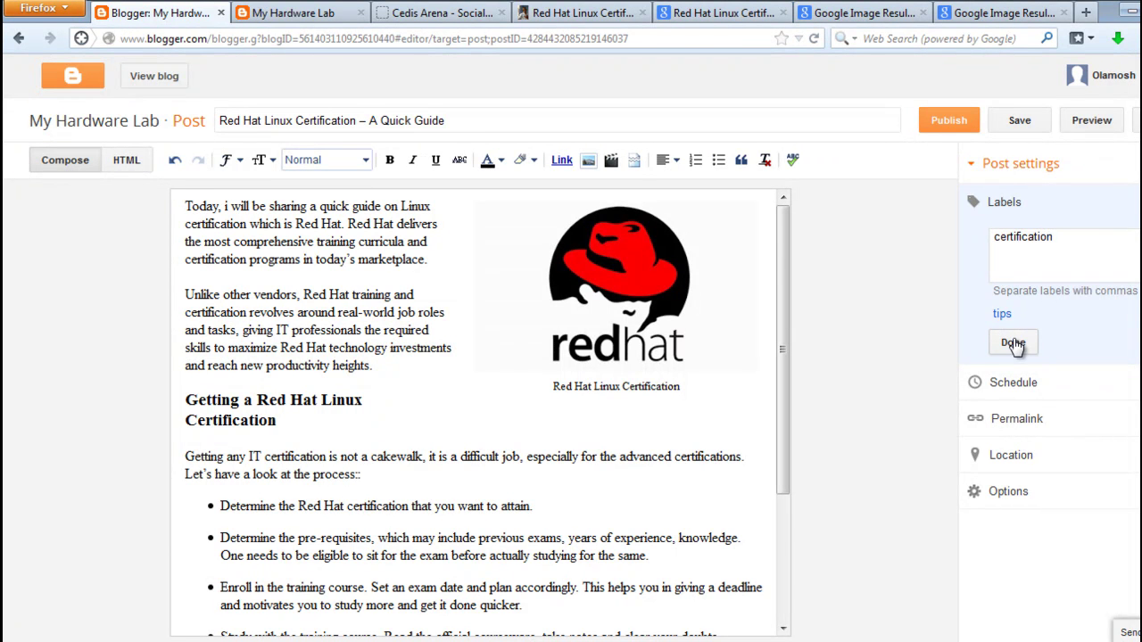
click(1015, 344)
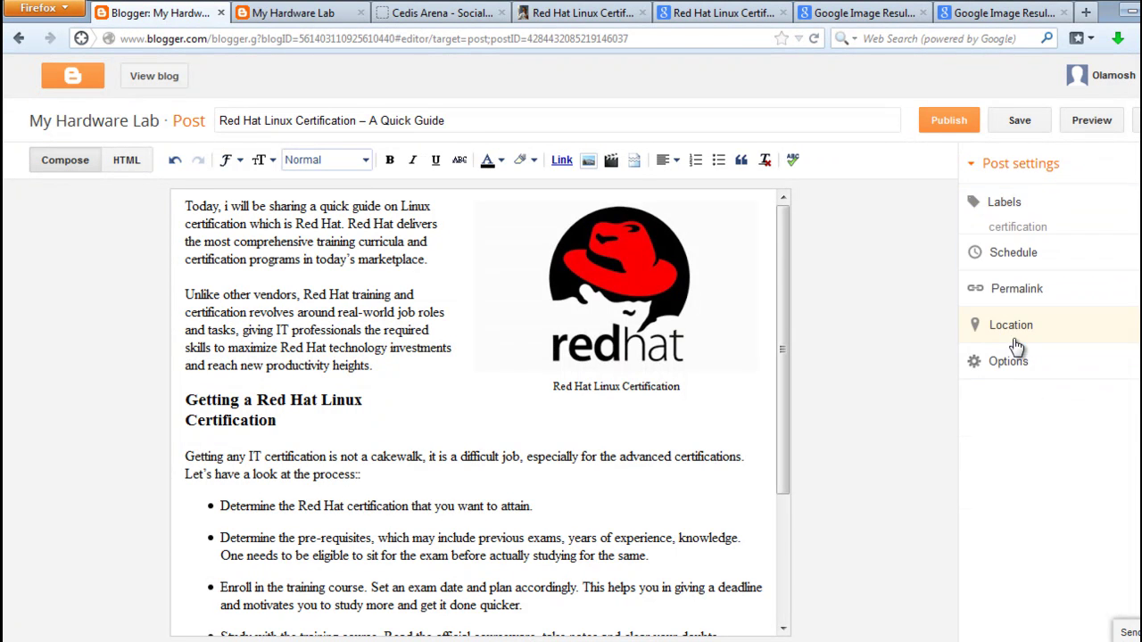
click(1029, 263)
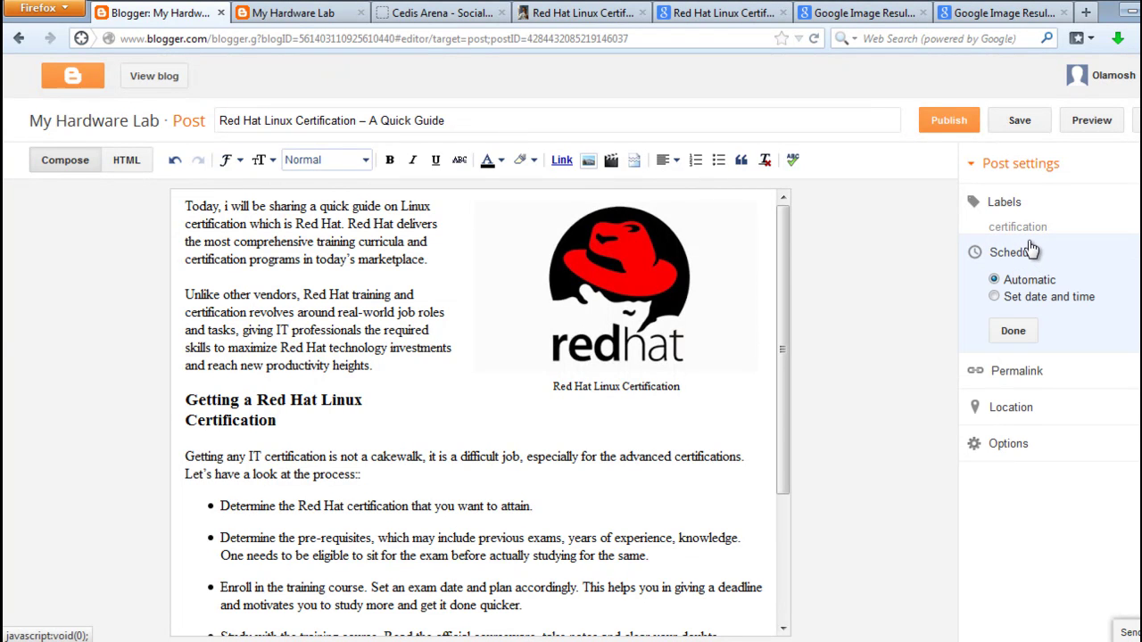
Save and publish the Red Hat Linux Certification post.
click(944, 125)
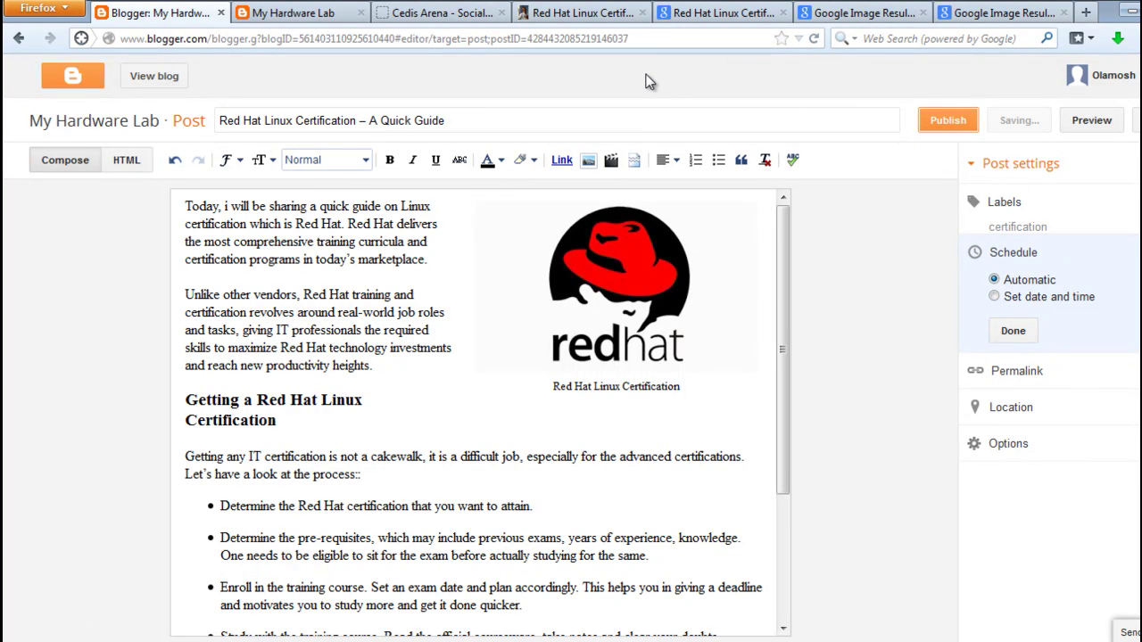
click(920, 112)
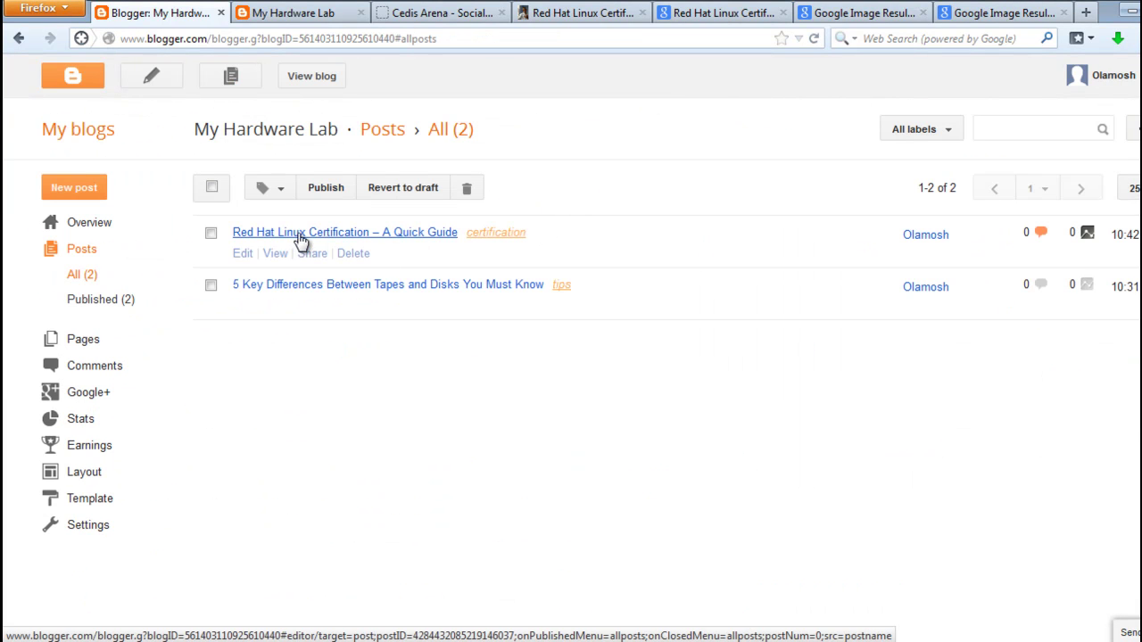
Reload the live My Hardware Lab blog, check the Red Hat post, then return to Blogger's posts.
click(327, 12)
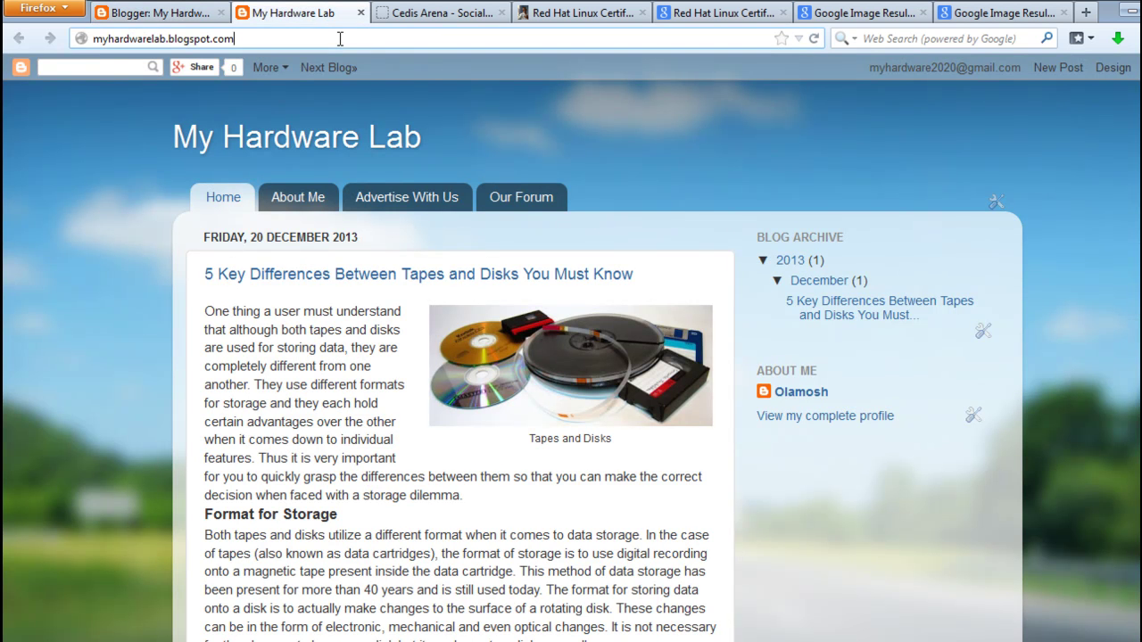
click(340, 38)
key(Return)
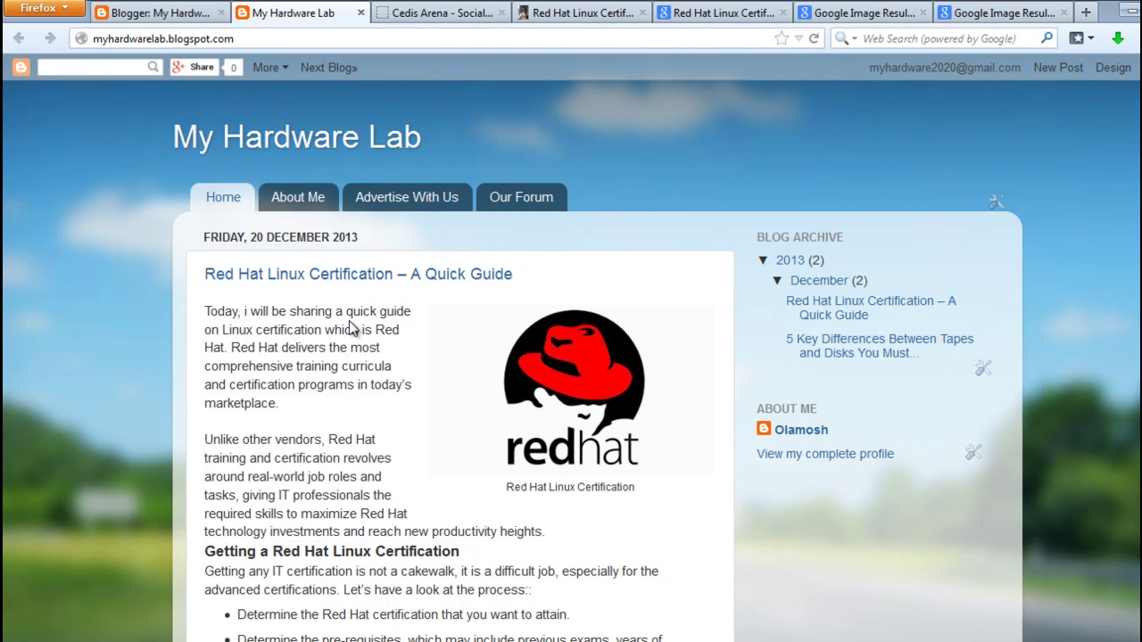
scroll(350, 329, down, 2)
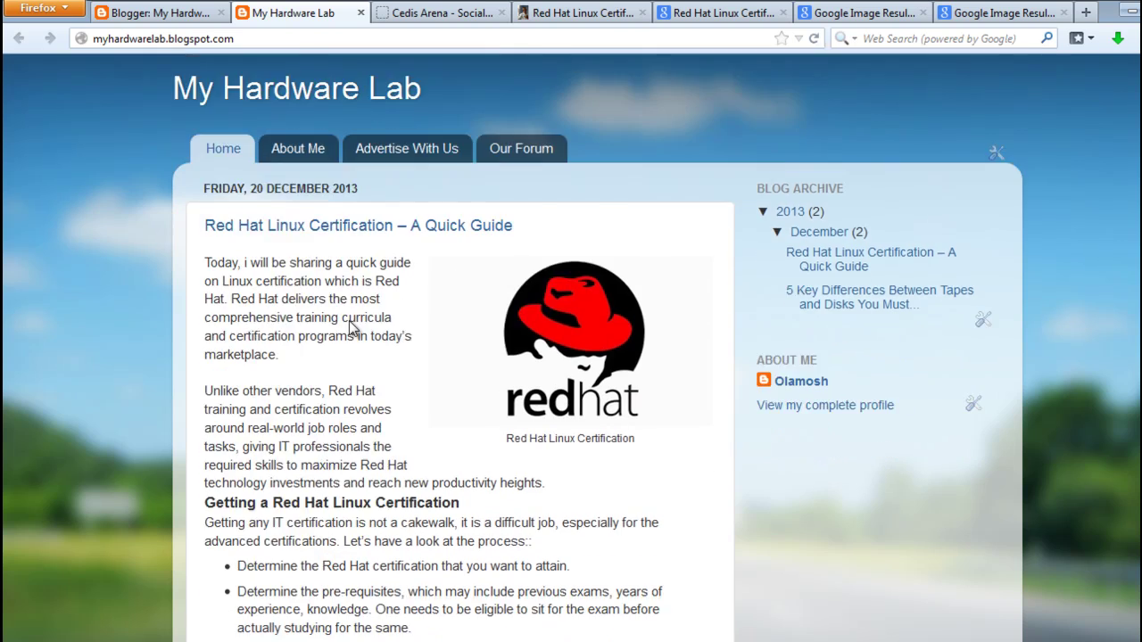
scroll(351, 329, down, 9)
scroll(351, 328, down, 5)
scroll(259, 326, down, 3)
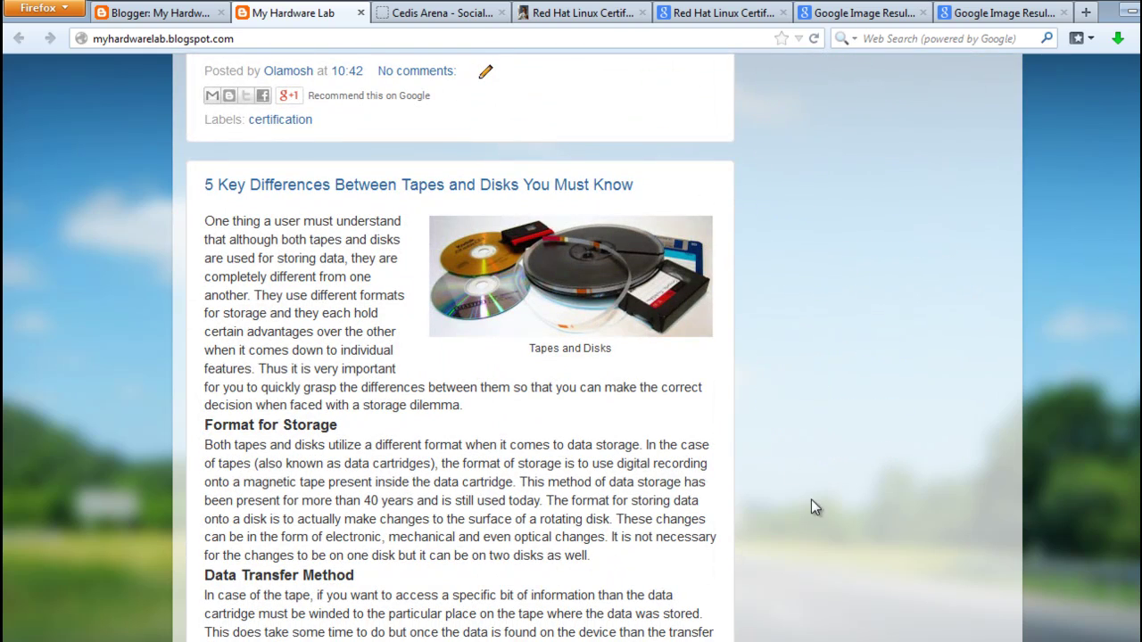
scroll(811, 500, up, 4)
scroll(811, 500, up, 3)
scroll(811, 500, up, 2)
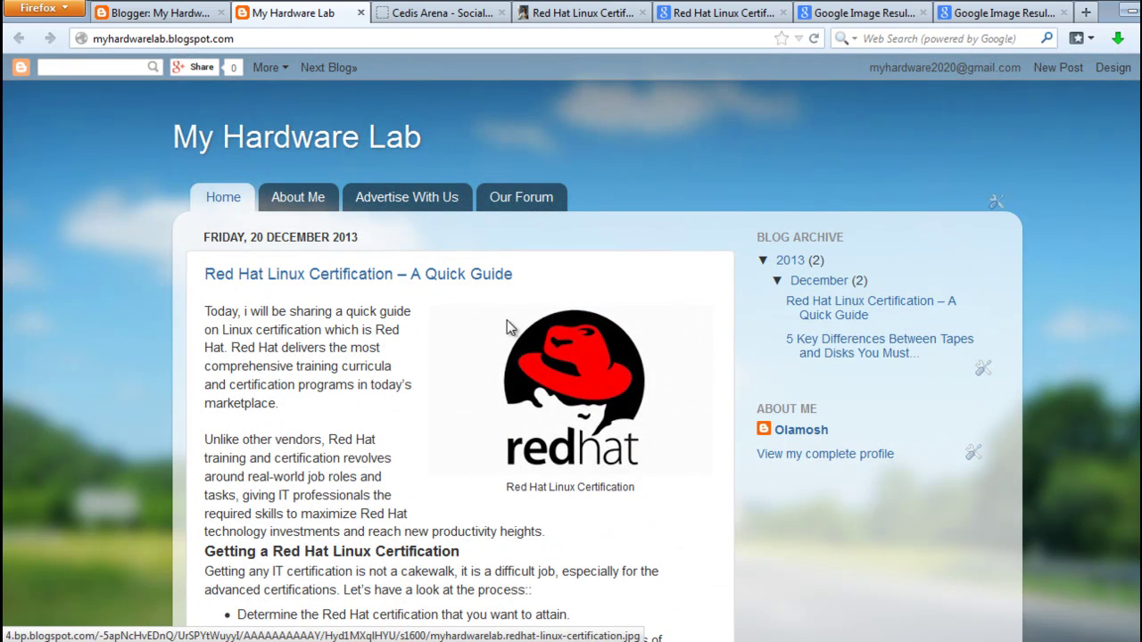
click(191, 11)
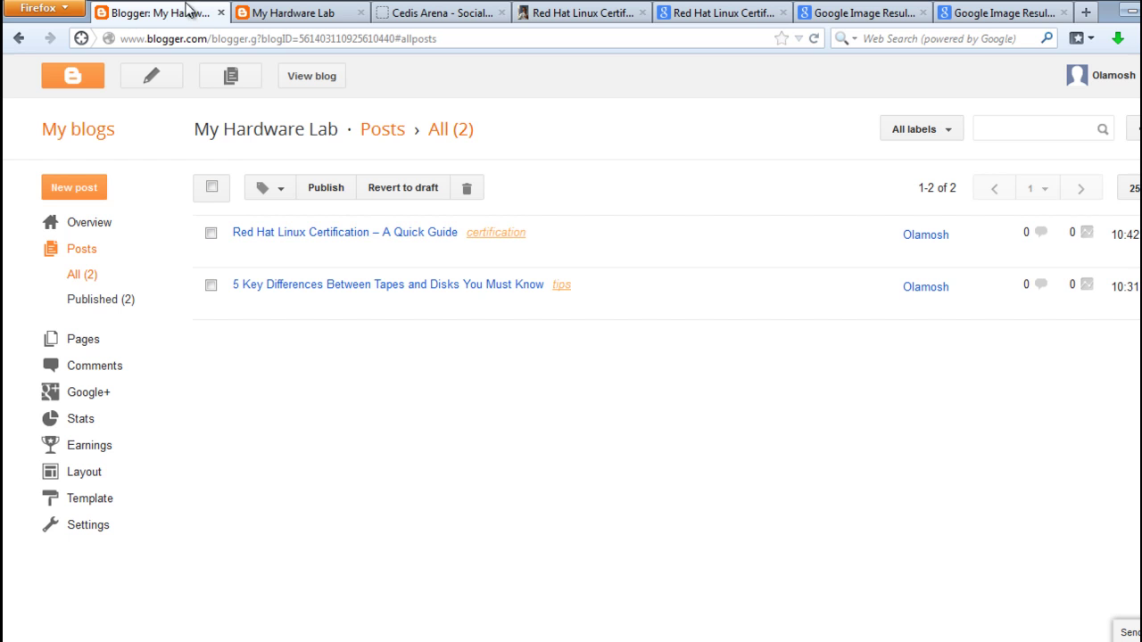
Start a new Blogger post and dismiss the Google+ mentions notice.
click(78, 189)
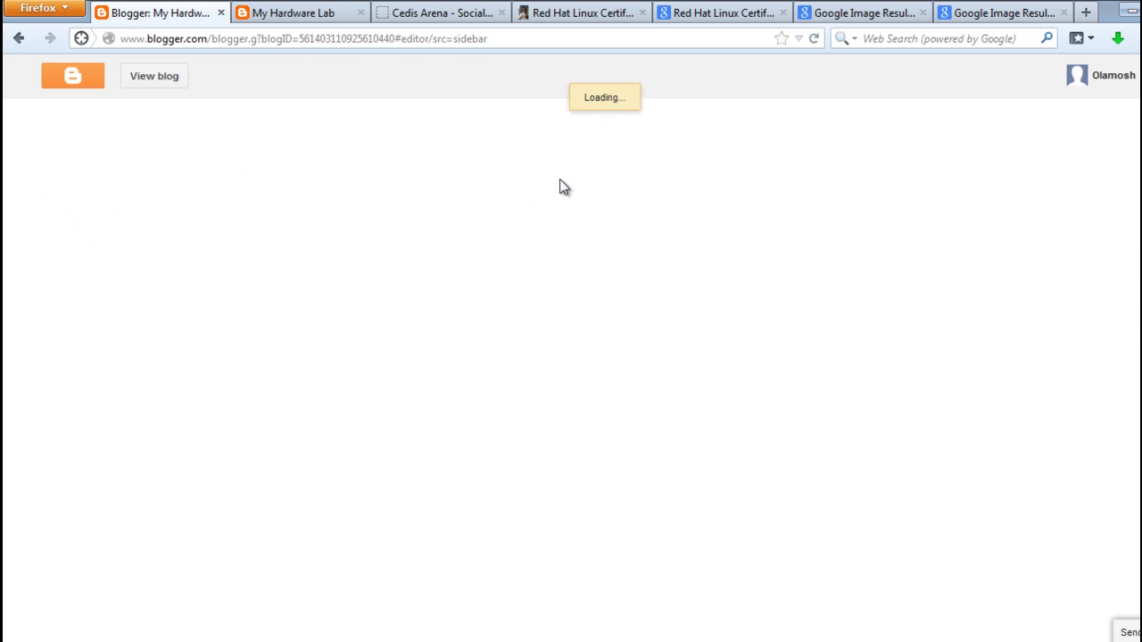
click(416, 124)
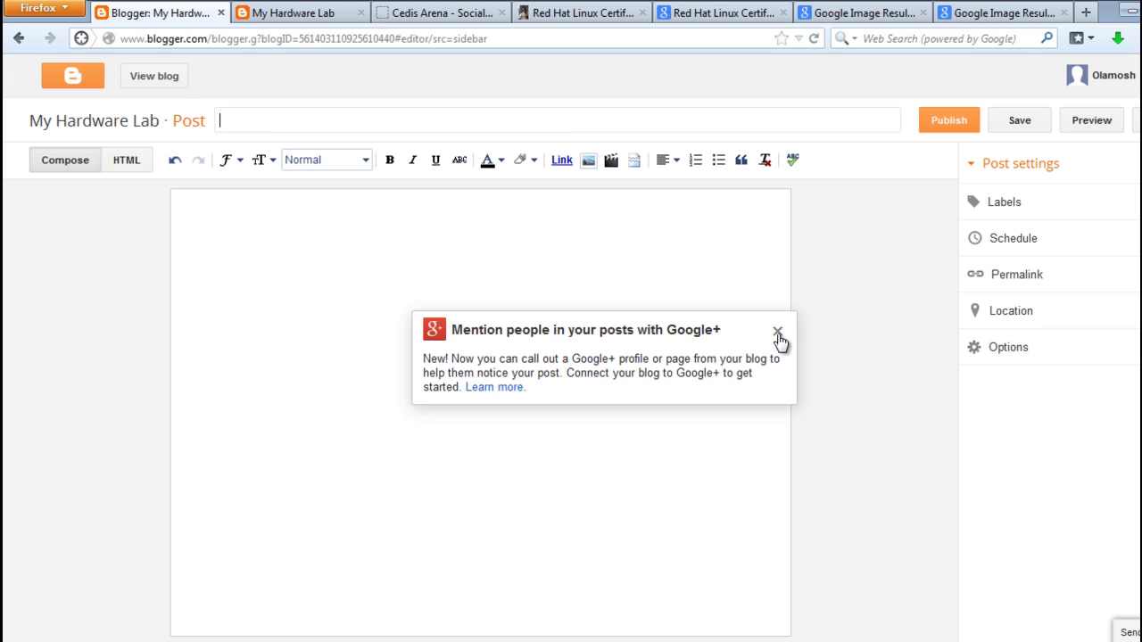
click(777, 333)
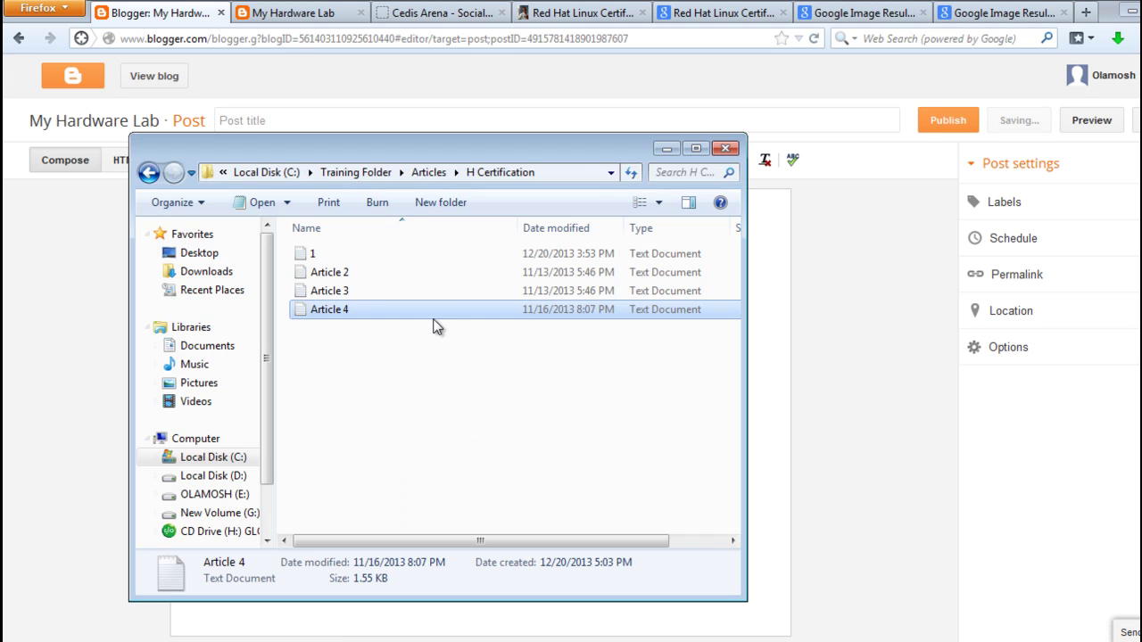
Open text document 5 from the H Troubleshooting articles folder in Notepad.
click(429, 172)
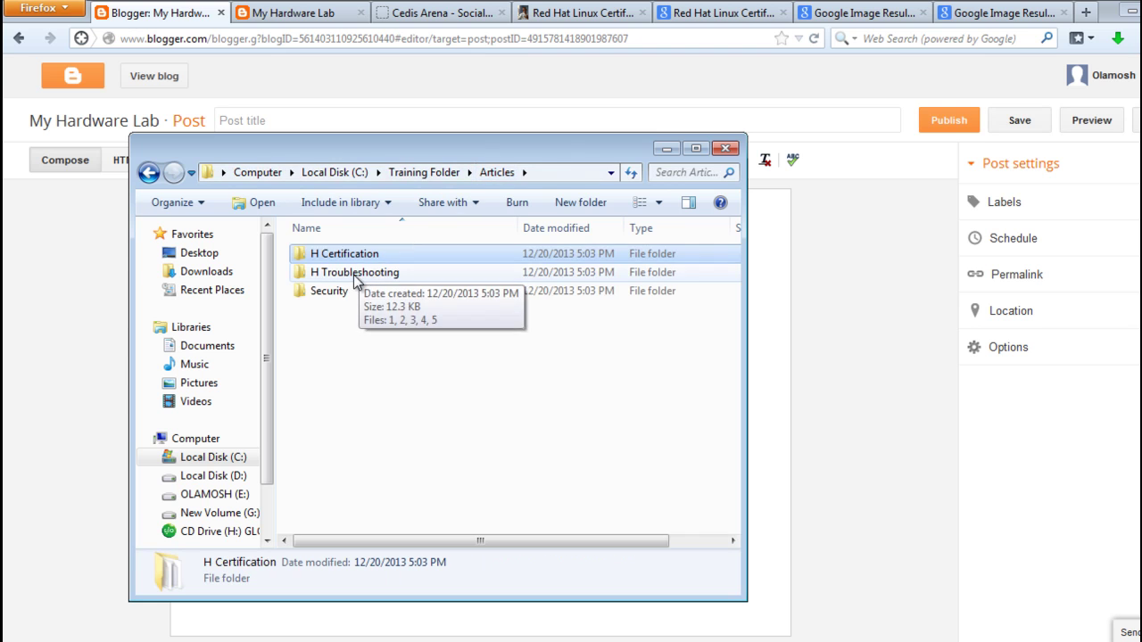
double_click(355, 274)
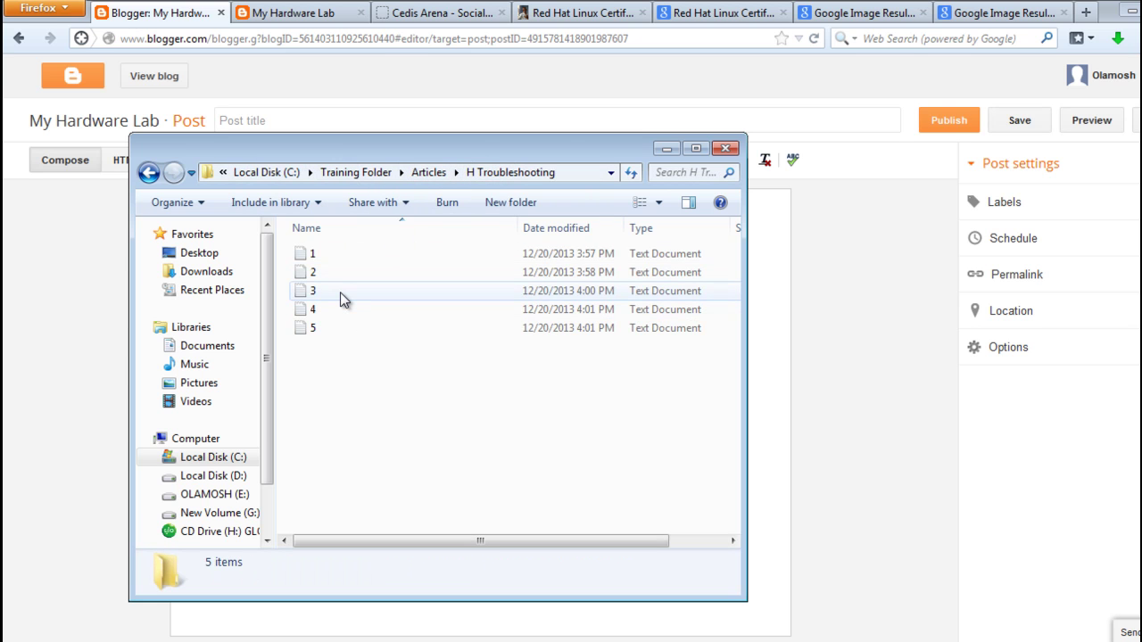
double_click(340, 292)
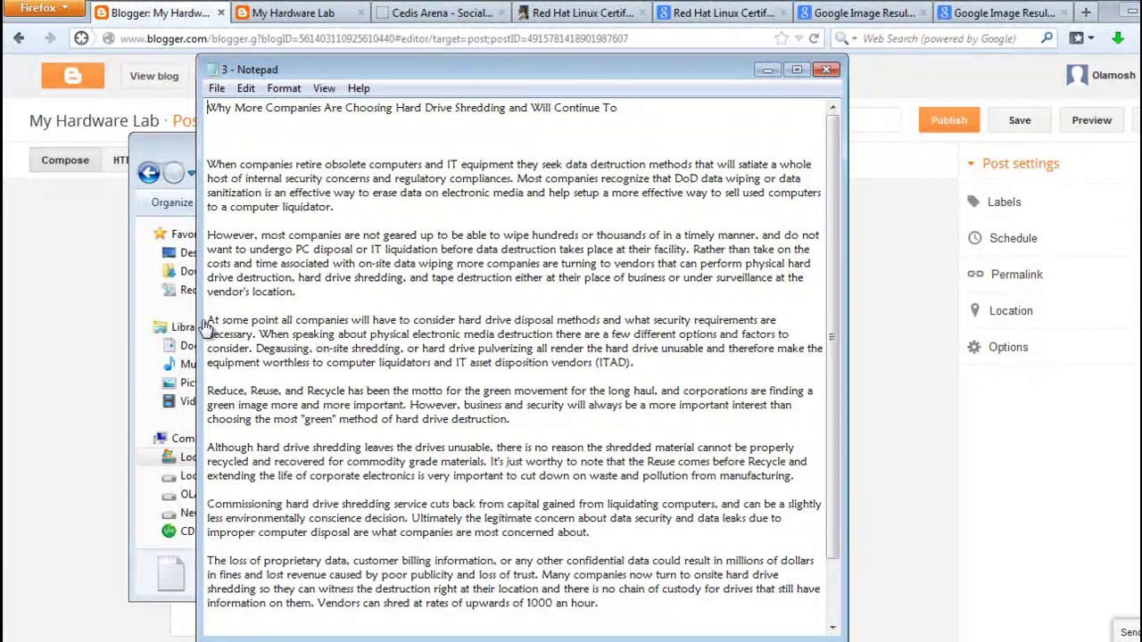
click(827, 69)
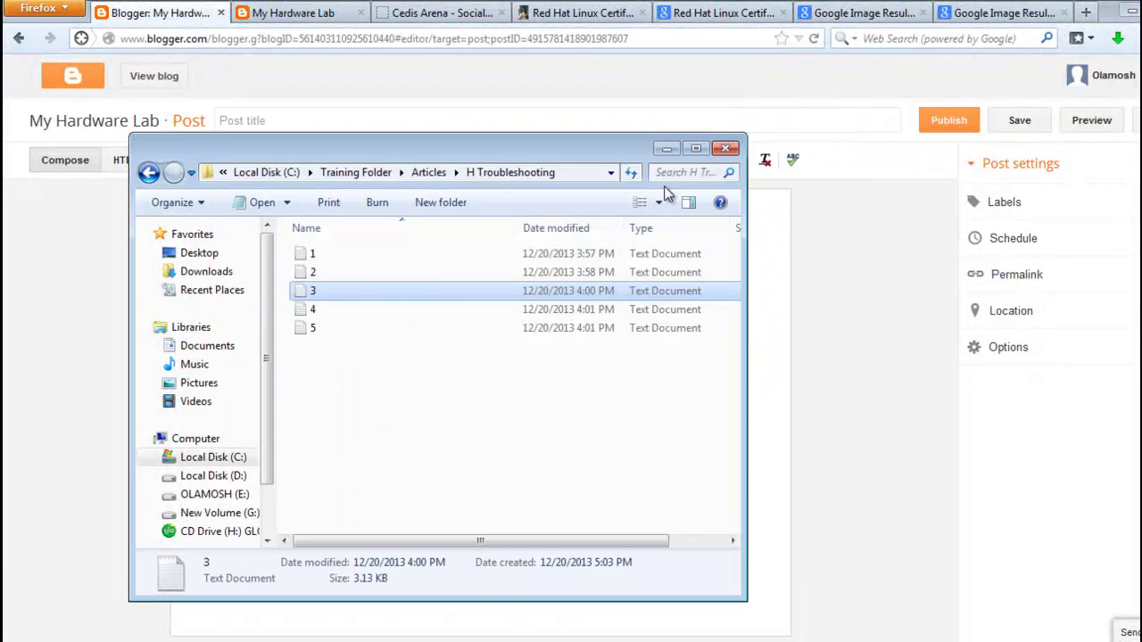
click(303, 328)
double_click(304, 329)
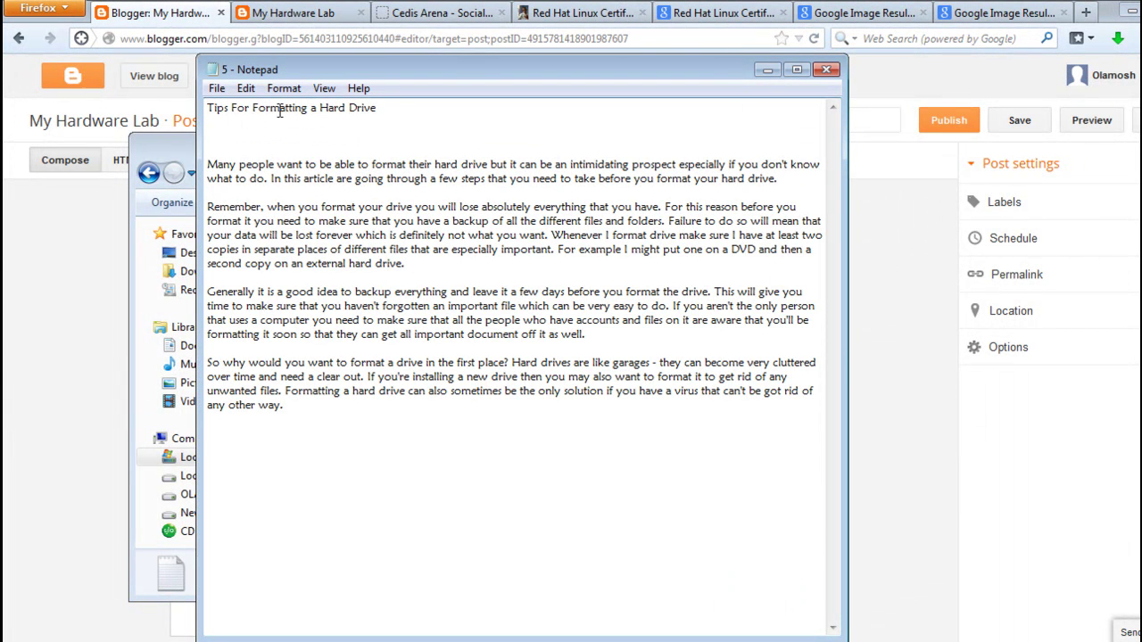
Paste the draft's title line, 'Tips For Formatting a Hard Drive', into the post title.
drag(383, 109, 205, 108)
key(ctrl+c)
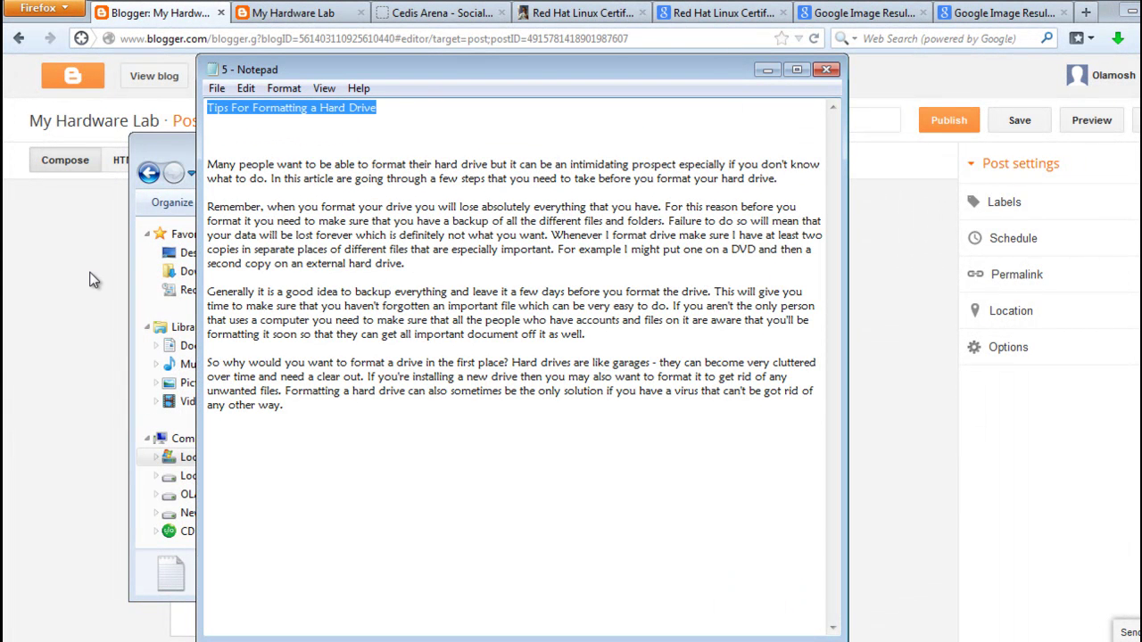
click(122, 296)
click(275, 116)
key(ctrl+v)
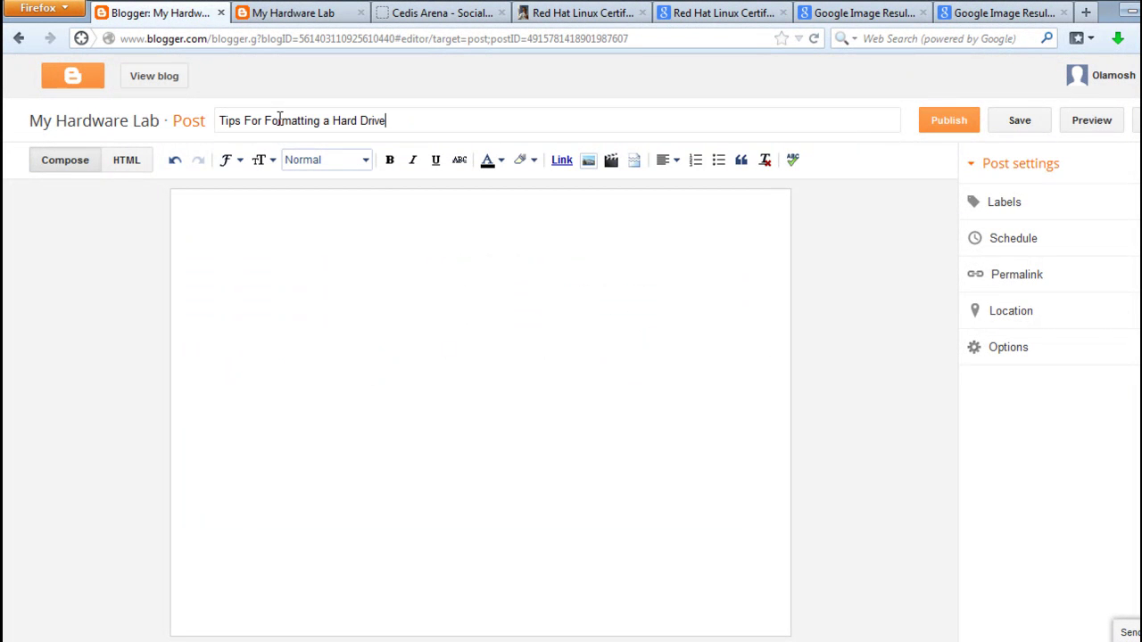
mouse_move(520, 639)
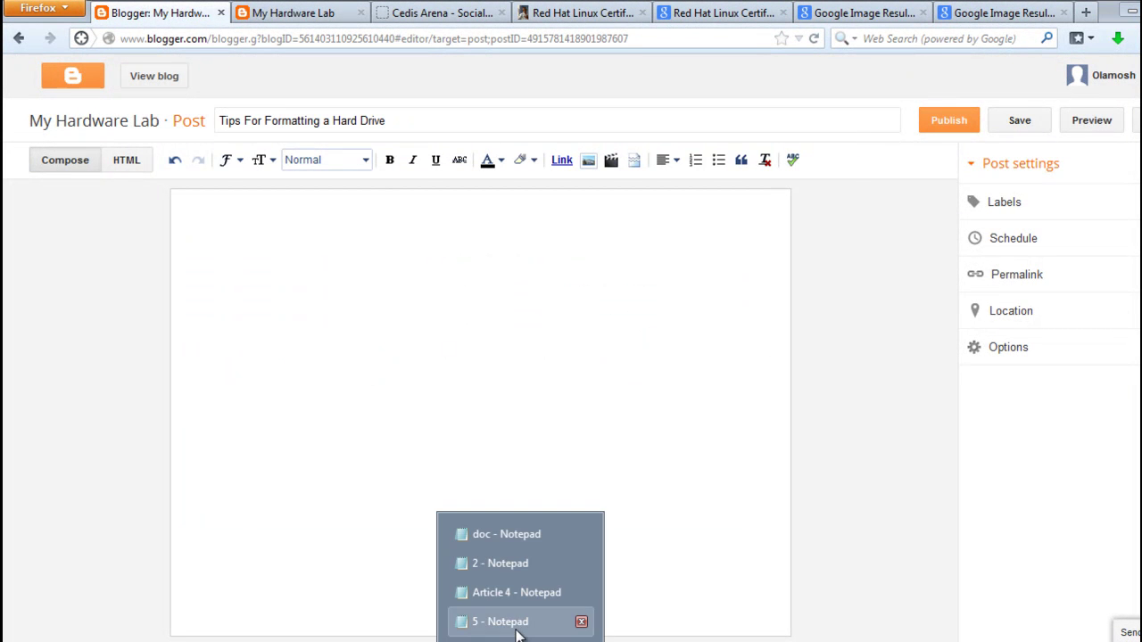
Paste the four article paragraphs from the Notepad draft into the post body.
click(513, 620)
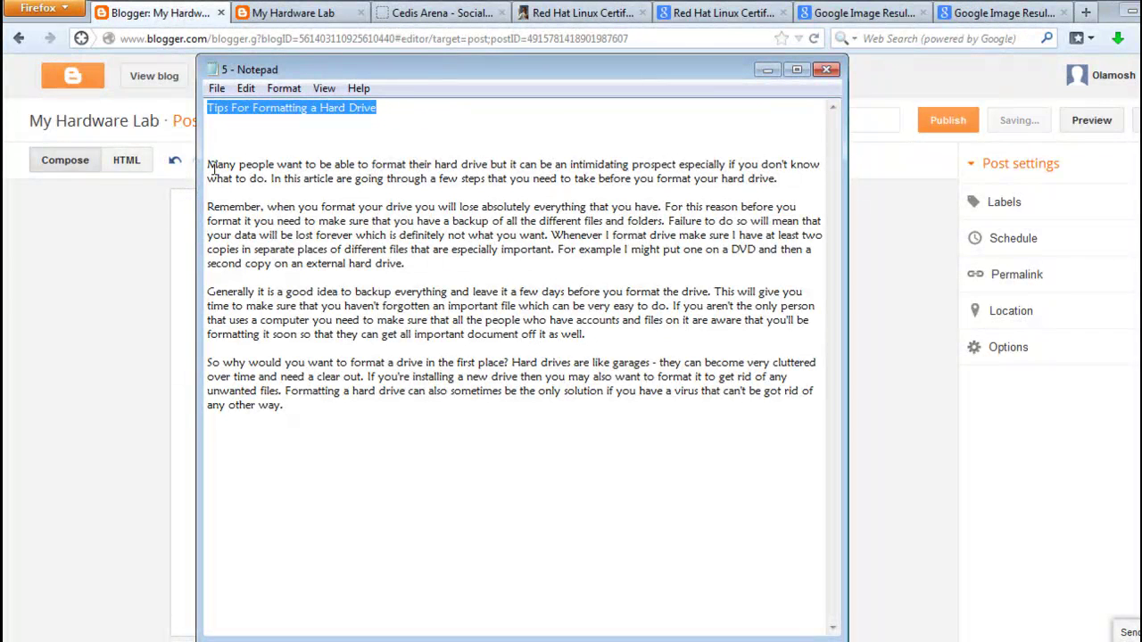
drag(208, 164, 346, 407)
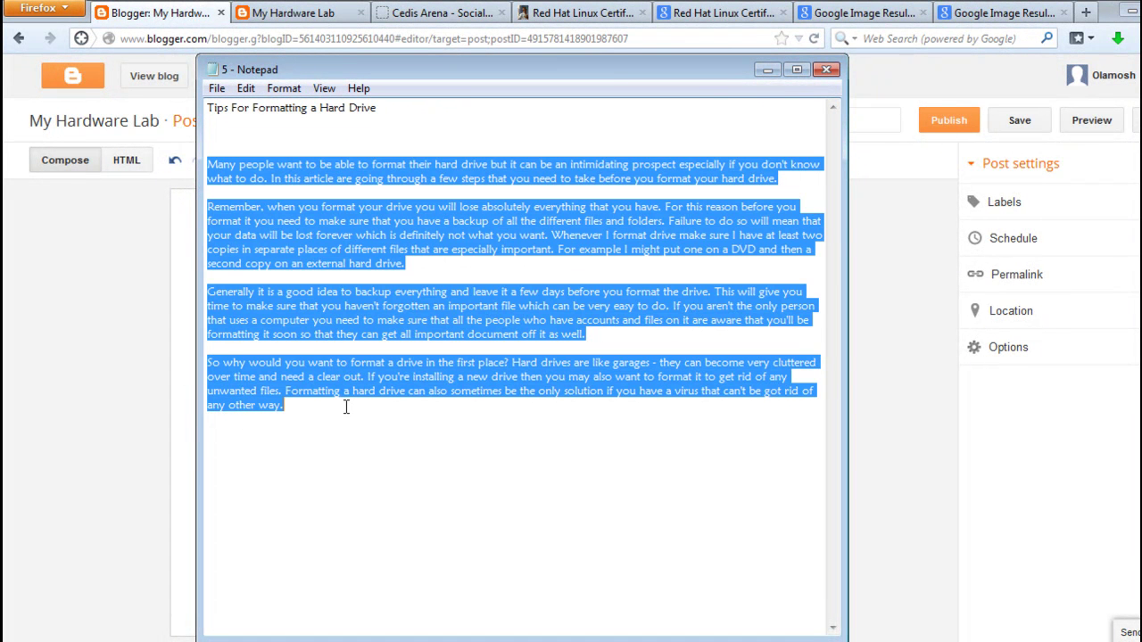
click(189, 243)
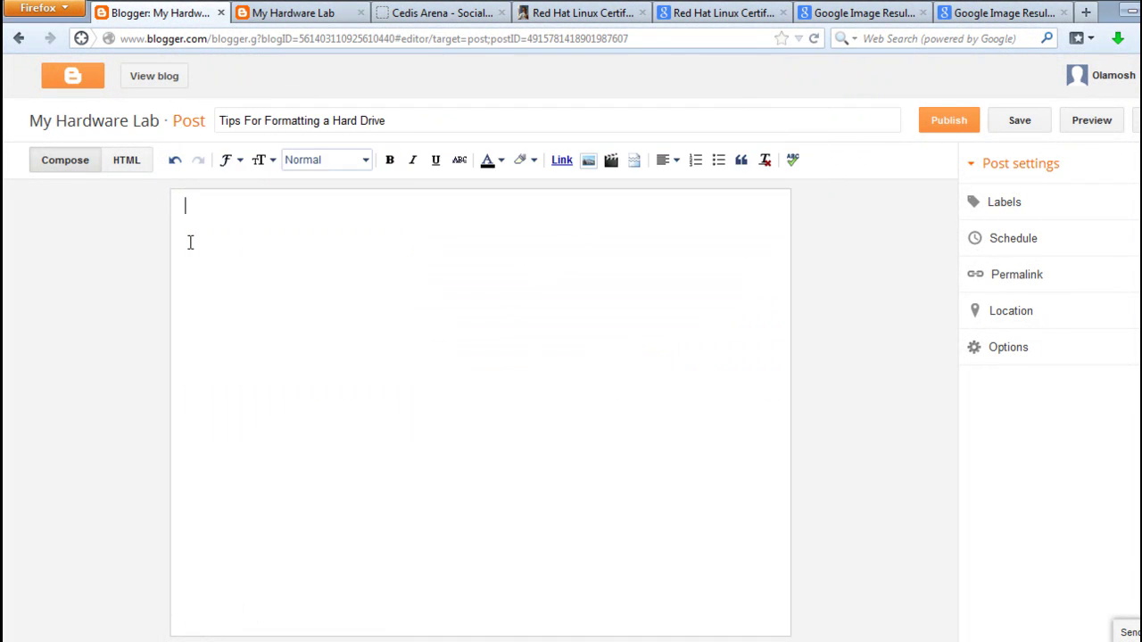
text(Many people want to be able to format their hard drive but it can be an intimidating prospect especially if you don't know what to do. In this article are going through a few steps that you need to take before you format your hard drive.  Remember, when you format your drive you will lose absolutely everything that you have. For this reason before you format it you need to make sure that you have a backup of all the different files and folders. Failure to do so will mean that your data will be lost forever which is definitely not what you want. Whenever I format drive make sure I have at least two copies in separate places of different files that are especially important. For example I might put one on a DVD and then a second copy on an external hard drive.  Generally it is a good idea to backup everything and leave it a few days before you format the drive. This will give you time to make sure that you haven't forgotten an important file which can be very easy to do. If you aren't the only person that uses a computer you need to make sure that all the people who have accounts and files on it are aware that you'll be formatting it soon so that they can get all important document off it as well.  So why would you want to format a drive in the first place? Hard drives are like garages - they can become very cluttered over time and need a clear out. If you're installing a new drive then you may also want to format it to get rid of any unwanted files. Formatting a hard drive can also sometimes be the only solution if you have a virus that can't be got rid of any other way.)
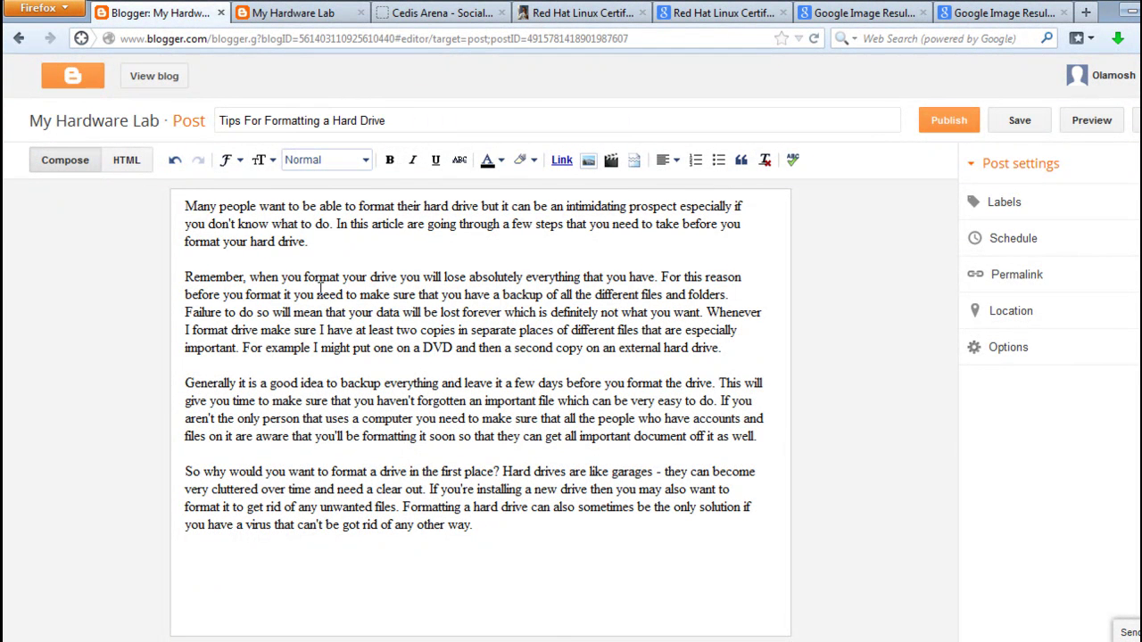
Set the whole post body text in the Trebuchet font.
drag(187, 201, 511, 523)
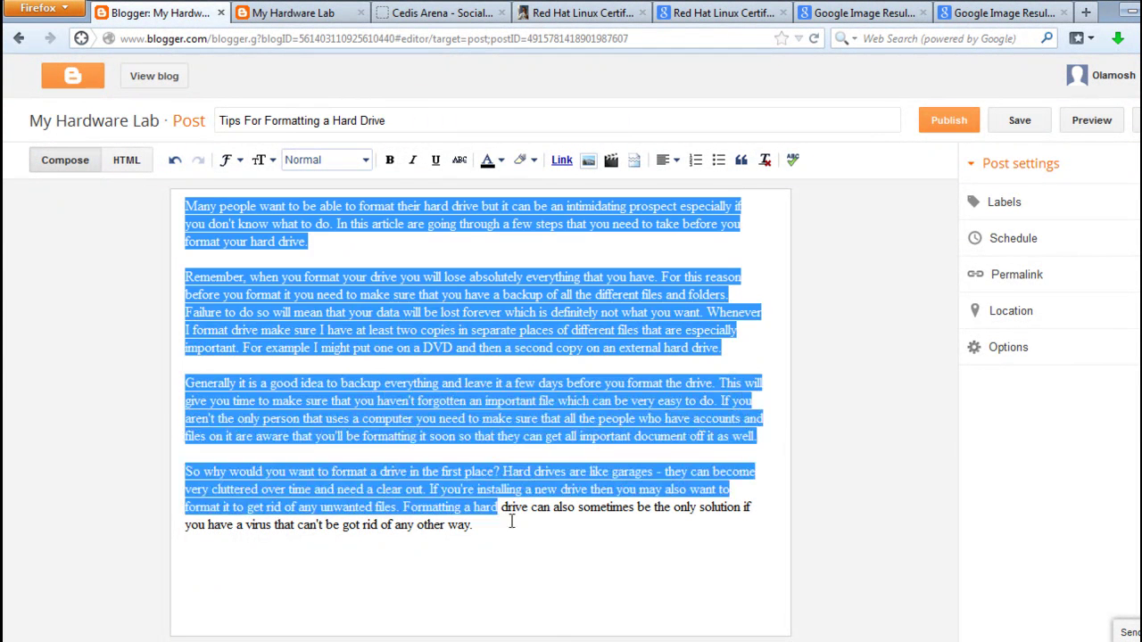
click(239, 161)
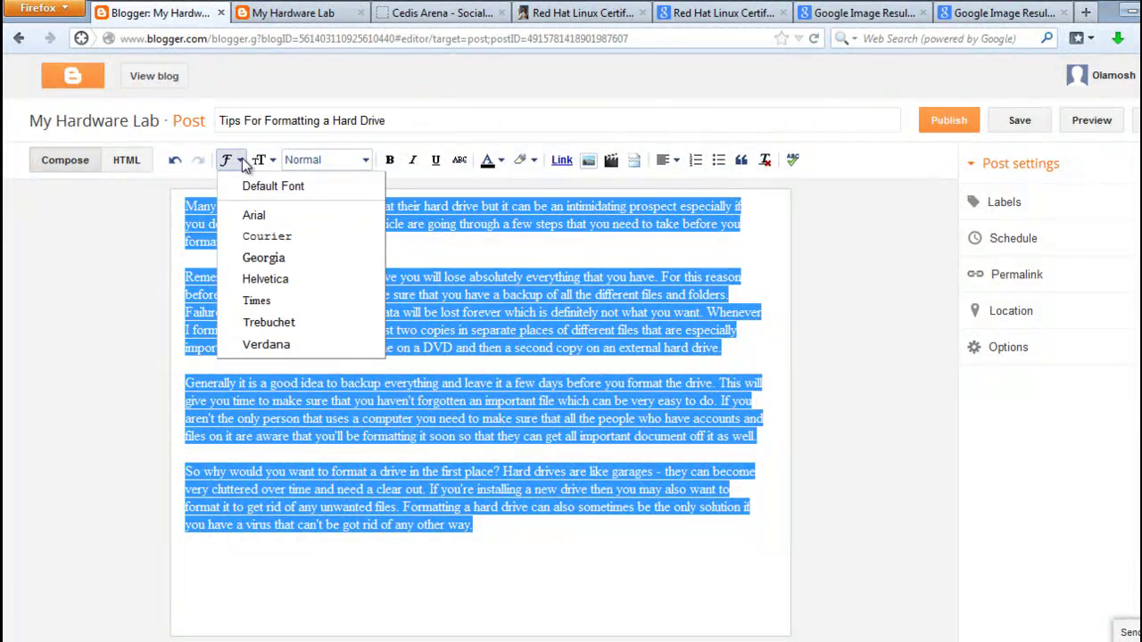
click(265, 324)
click(443, 343)
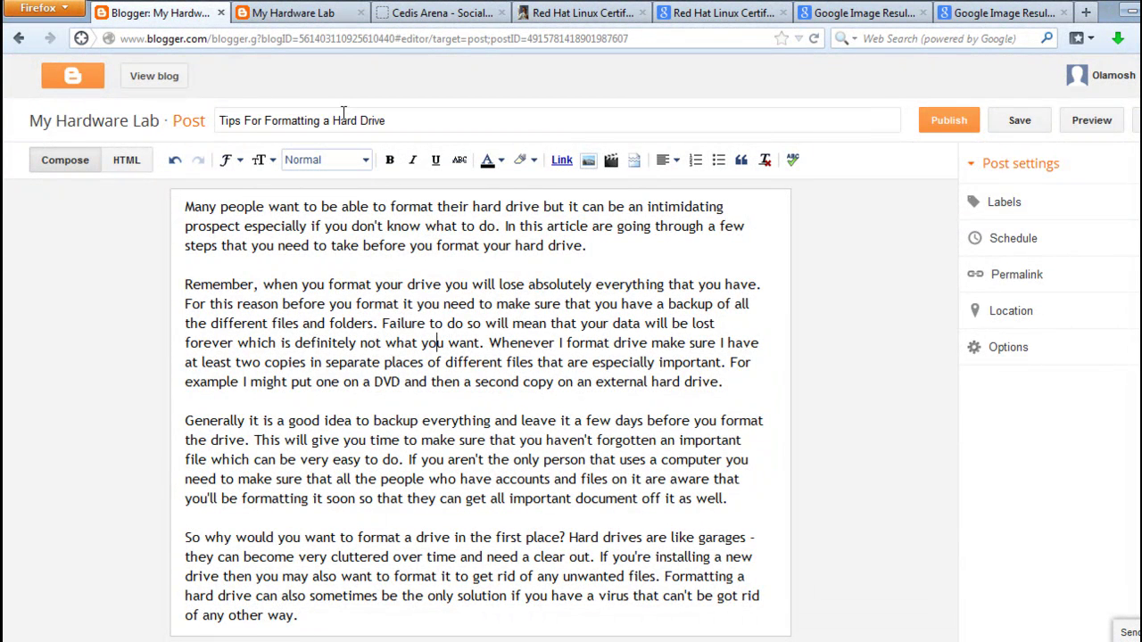
drag(335, 125, 412, 127)
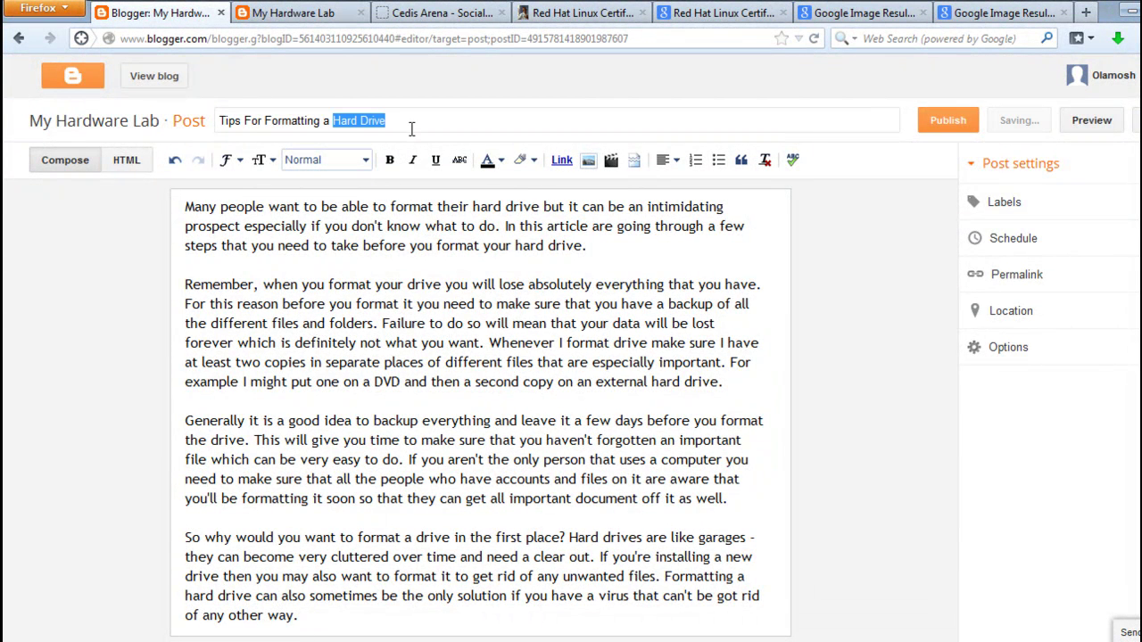
Search Google Images for 'Hard Drive'.
click(752, 11)
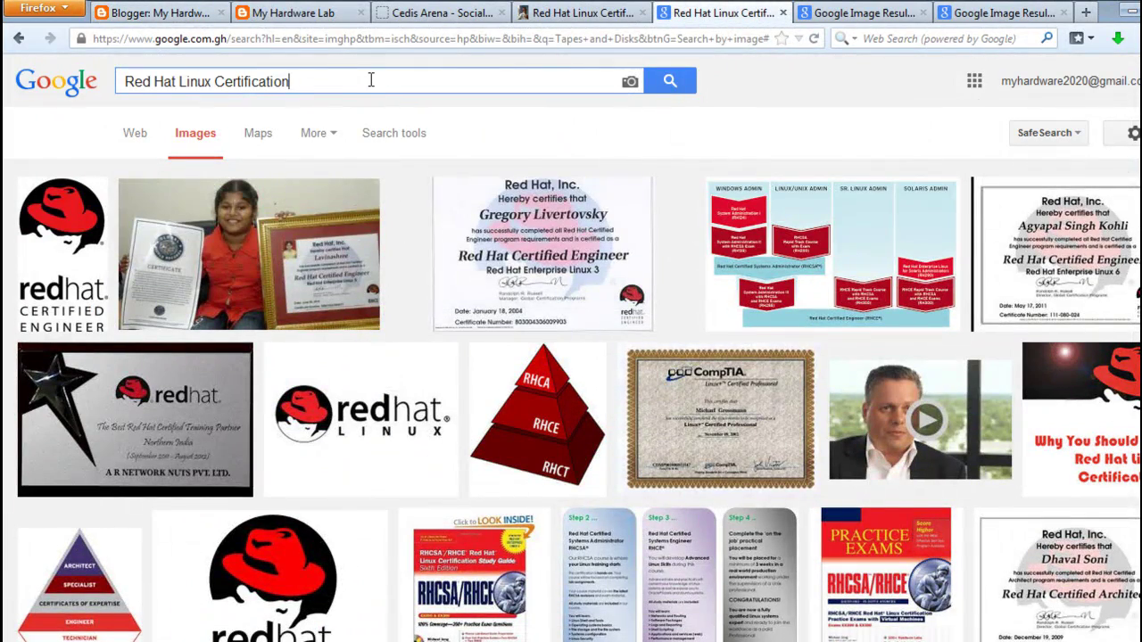
triple_click(370, 80)
text(Hard Drive)
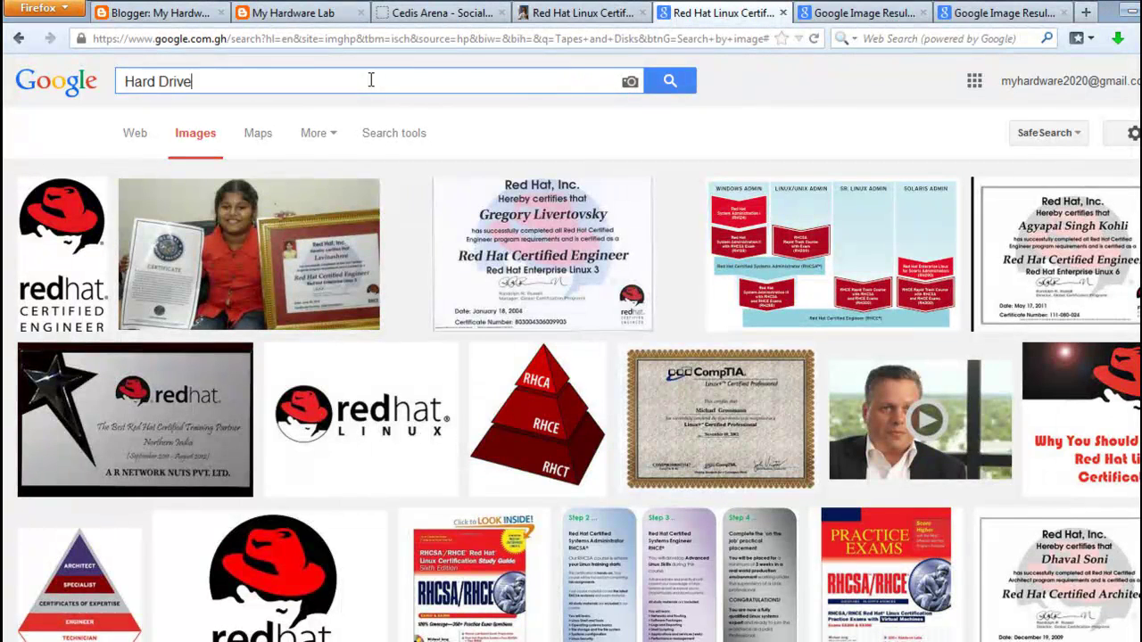
click(678, 85)
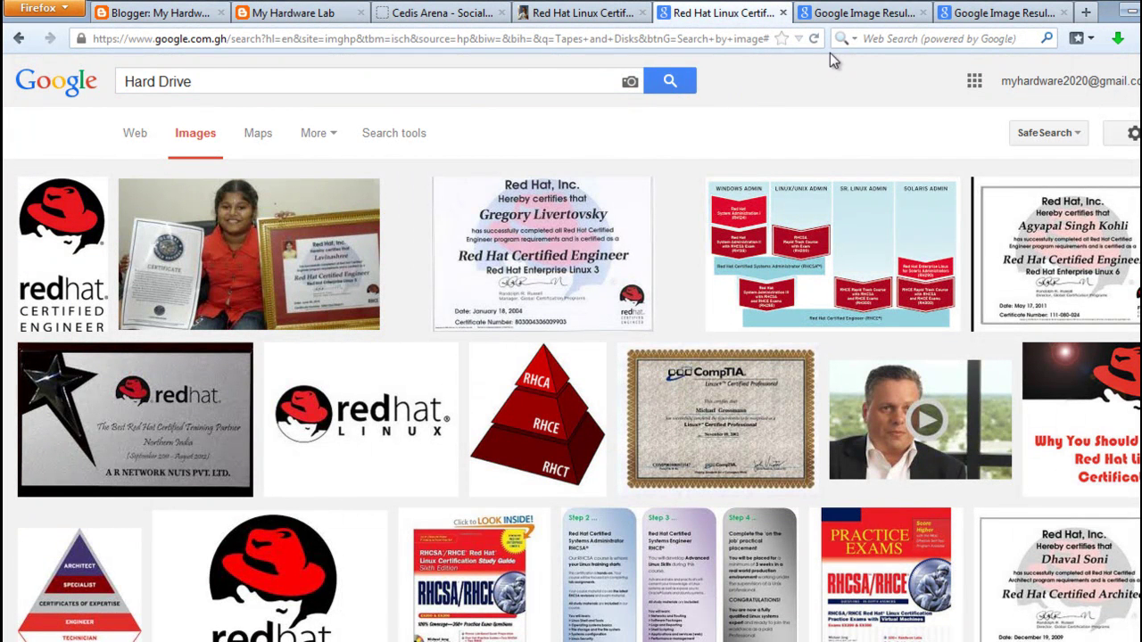
Close the two leftover Red Hat image preview tabs.
click(912, 14)
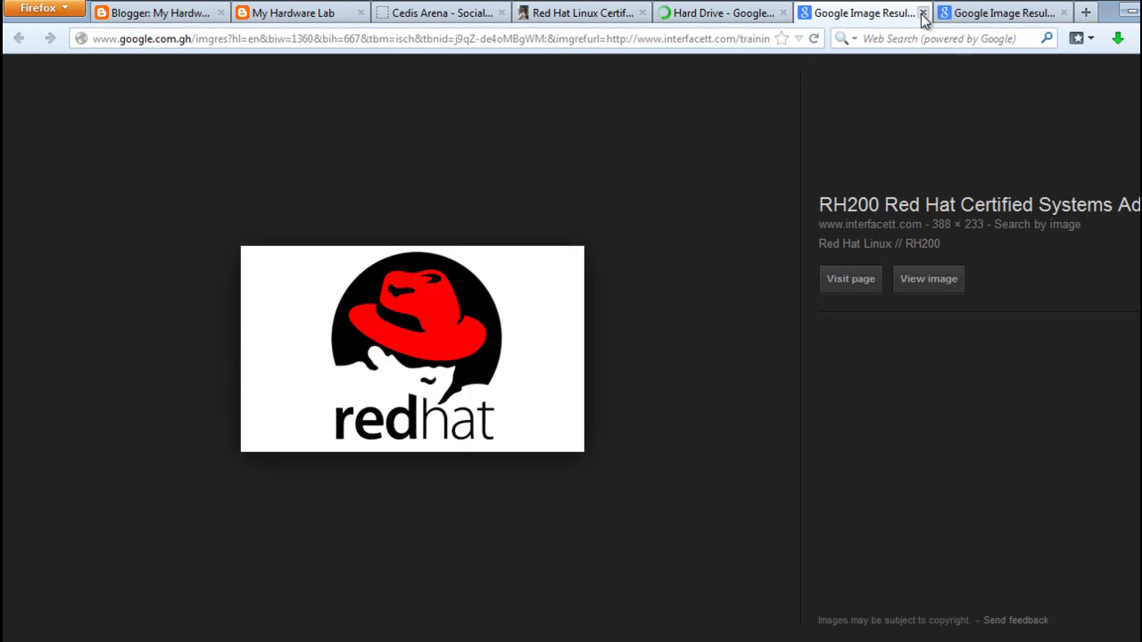
click(923, 13)
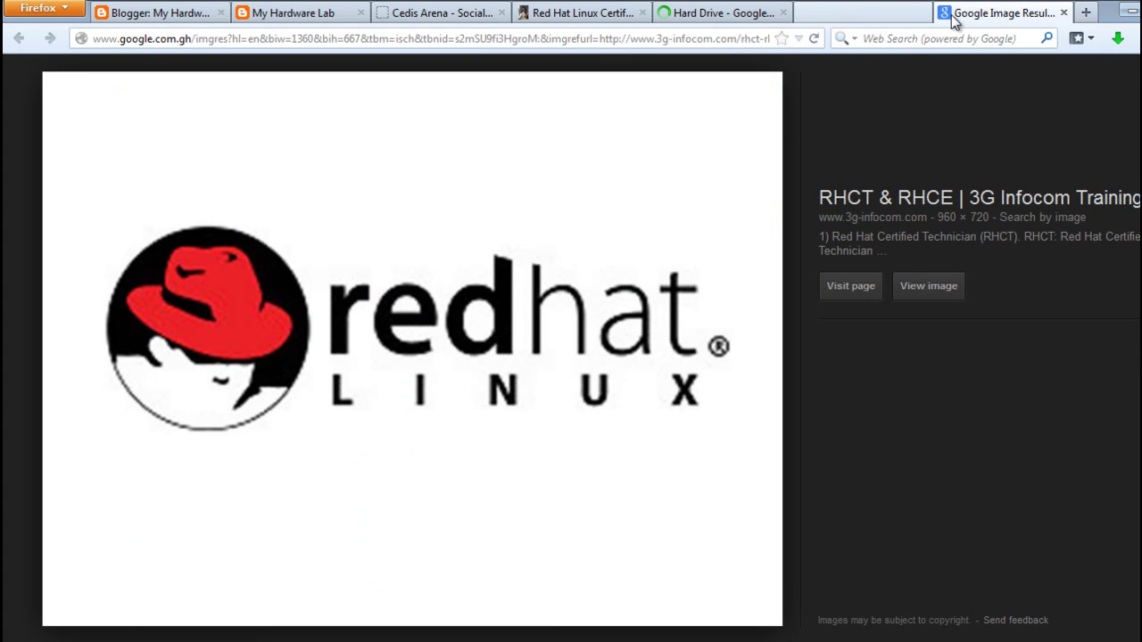
click(1064, 13)
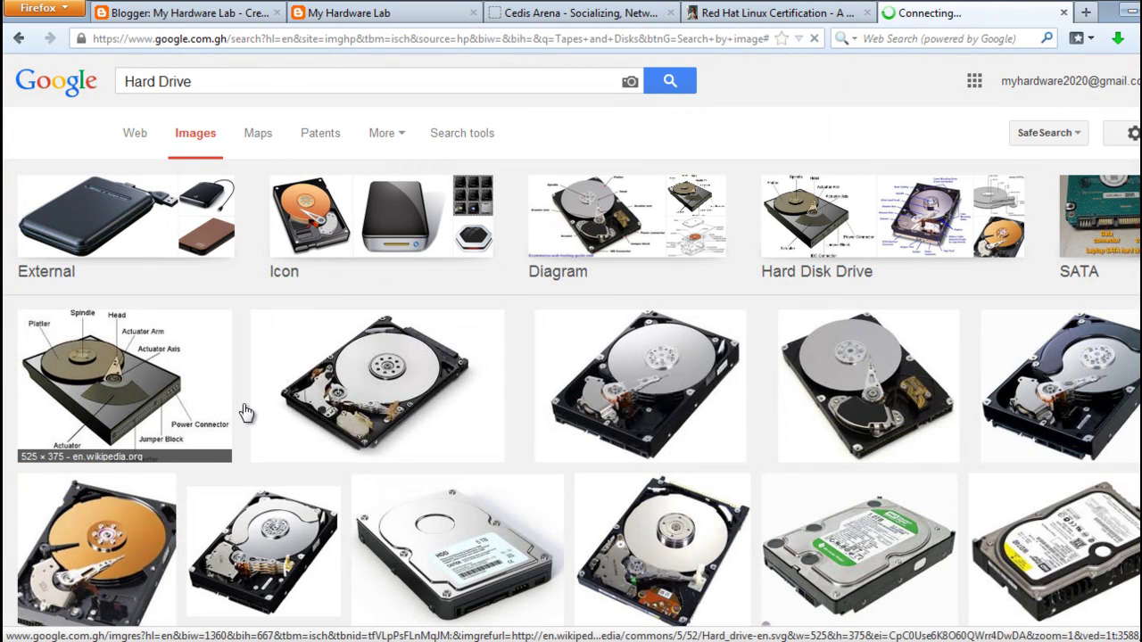
Open the labelled hard-drive diagram's preview in its own new tab.
right_click(134, 386)
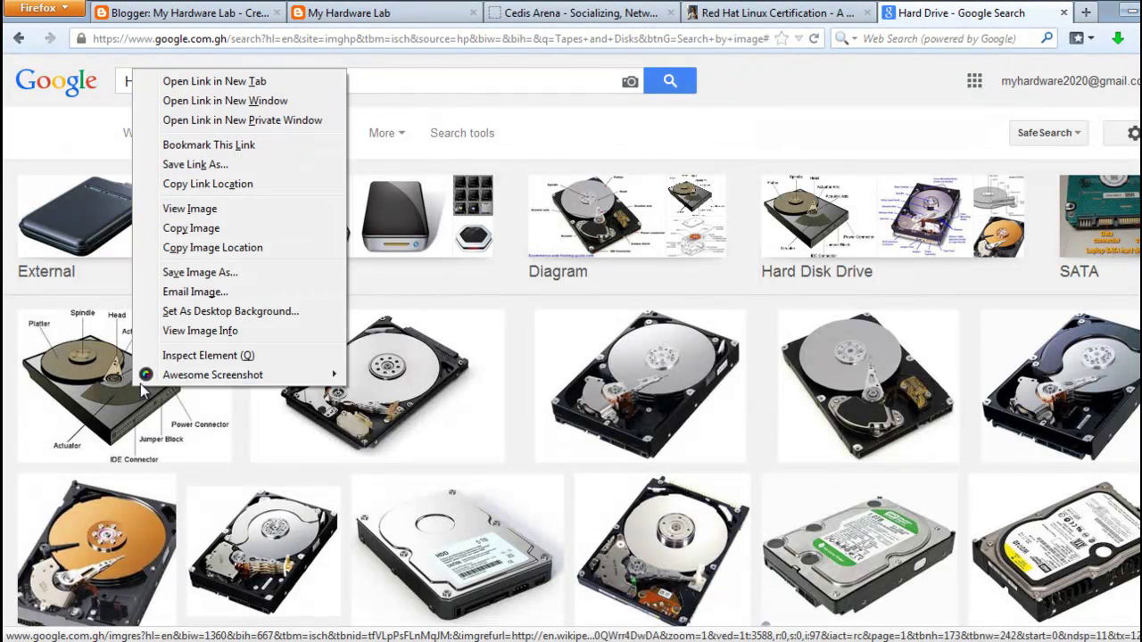
click(228, 80)
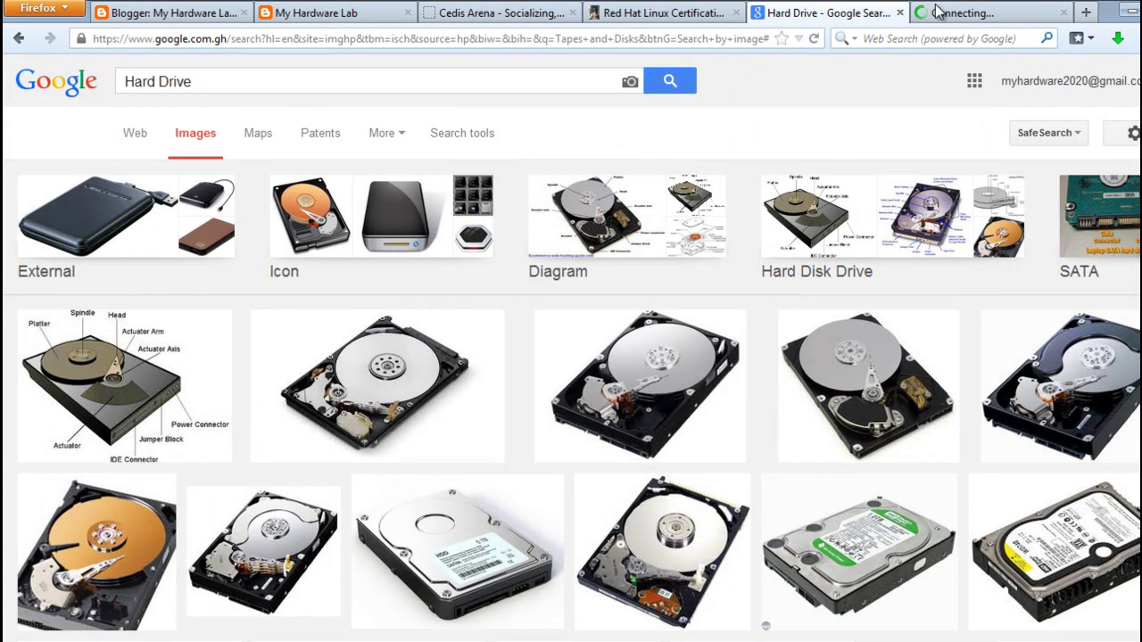
click(973, 13)
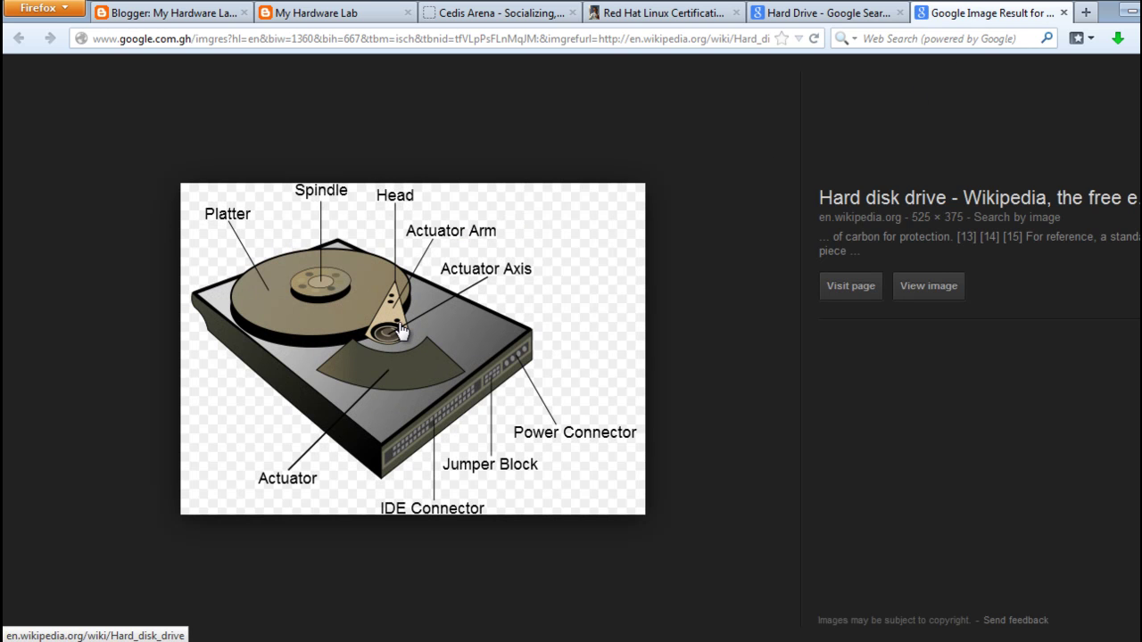
Save the diagram image to the Desktop as 'myhardware.tips-to-format-harddrive'.
right_click(402, 330)
click(464, 526)
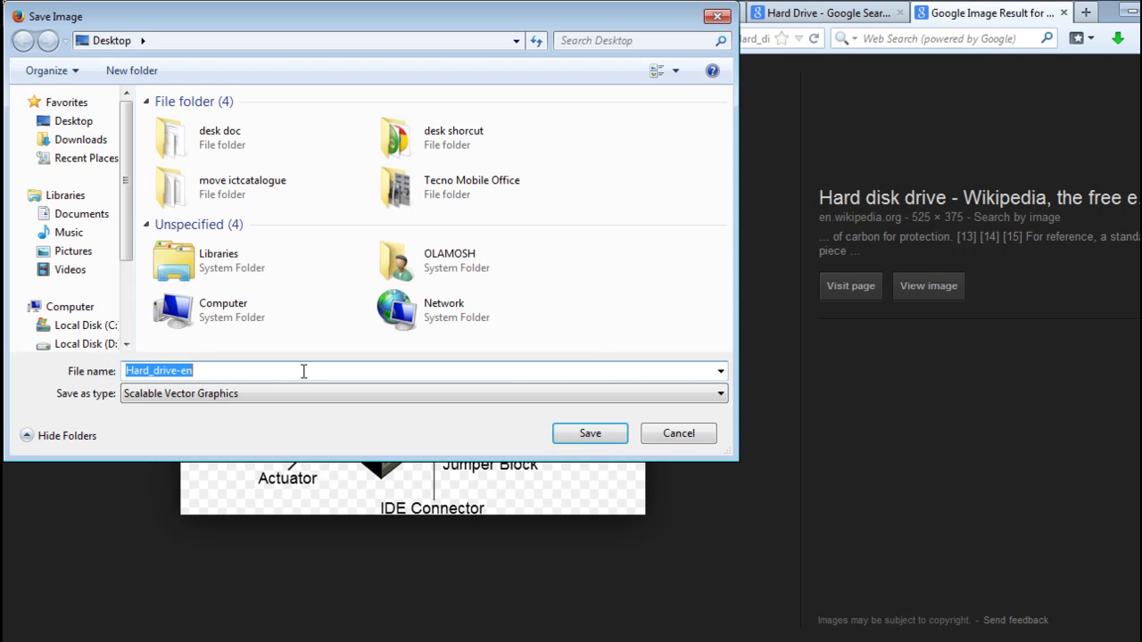
text(my)
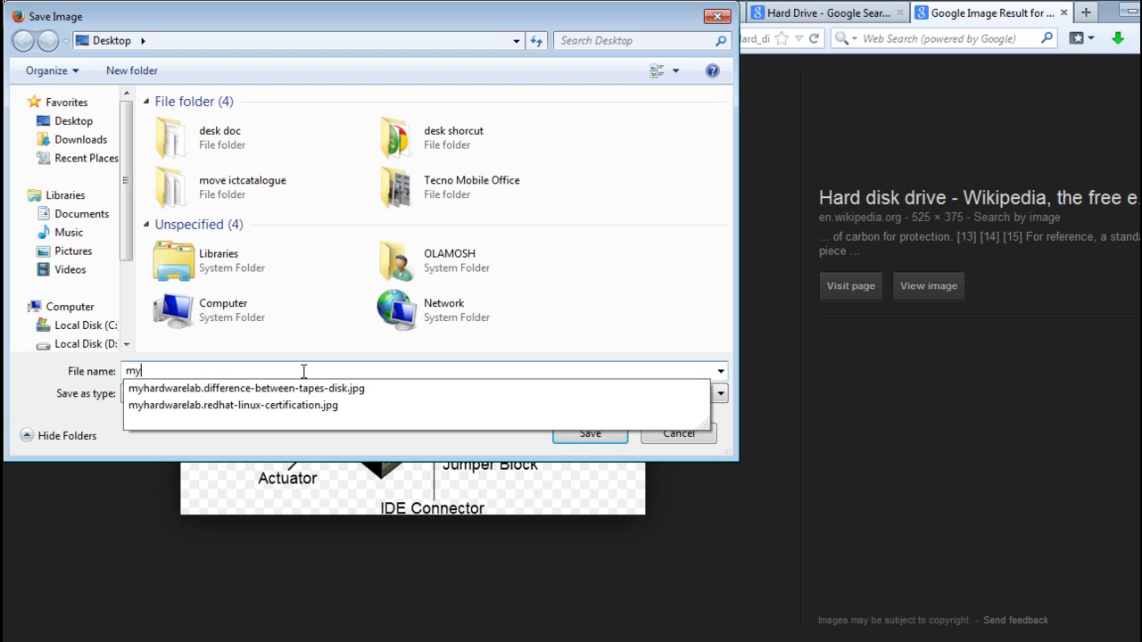
text(hardware.tips)
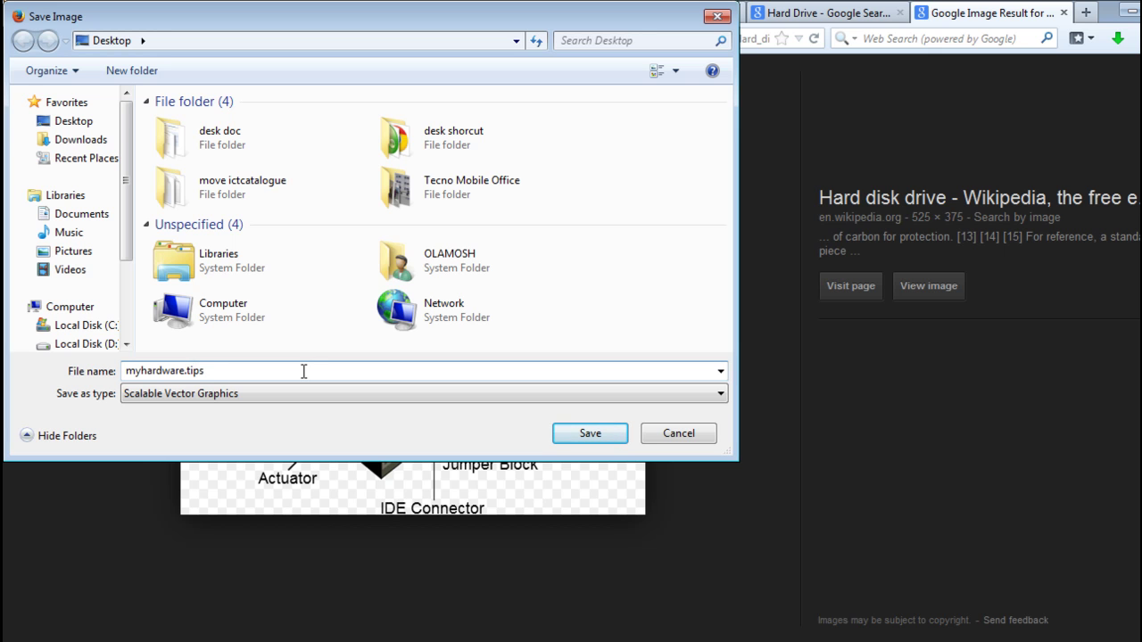
text(format-g)
text(ard)
key(BackSpace)
key(BackSpace)
key(BackSpace)
key(BackSpace)
key(BackSpace)
click(437, 395)
click(437, 393)
click(556, 435)
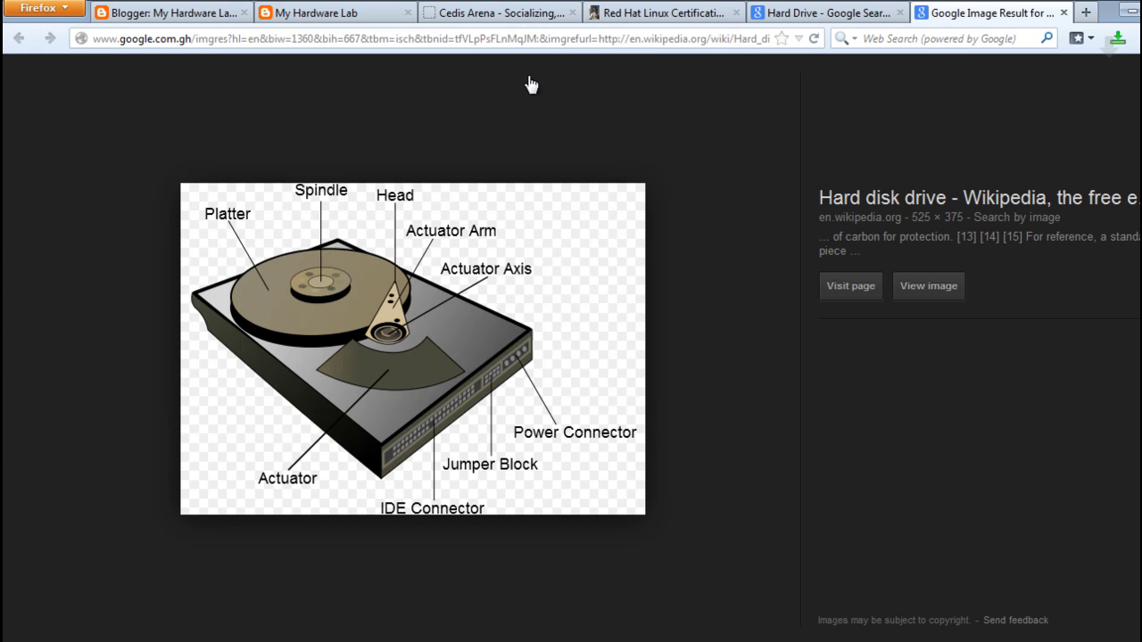
Try uploading the saved myhardware SVG diagram at the top of the post body.
click(169, 16)
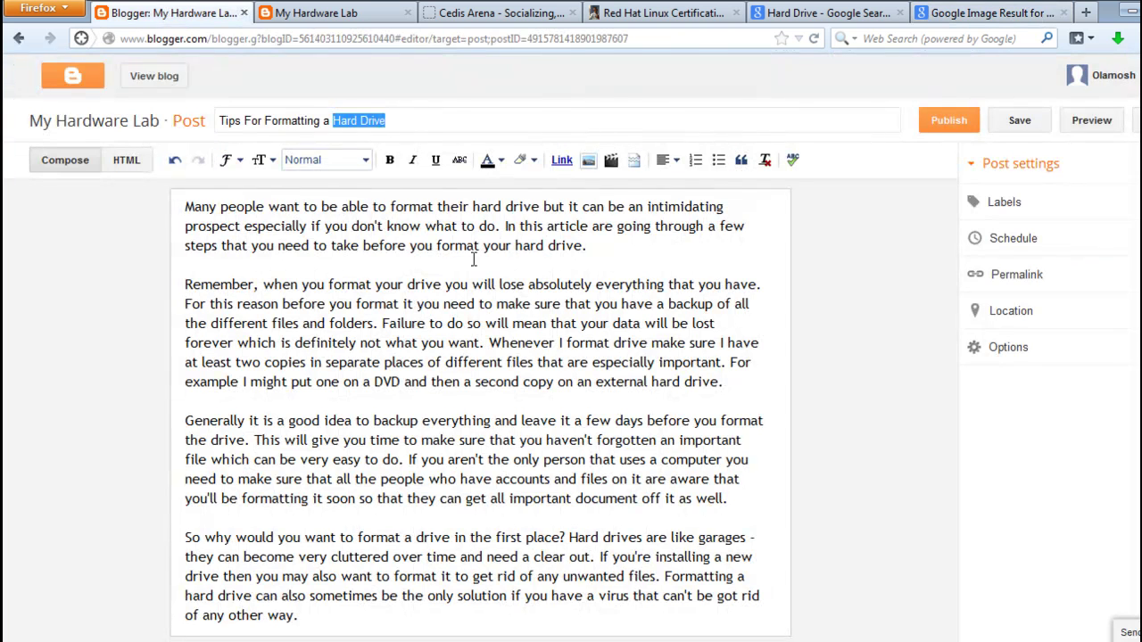
click(186, 207)
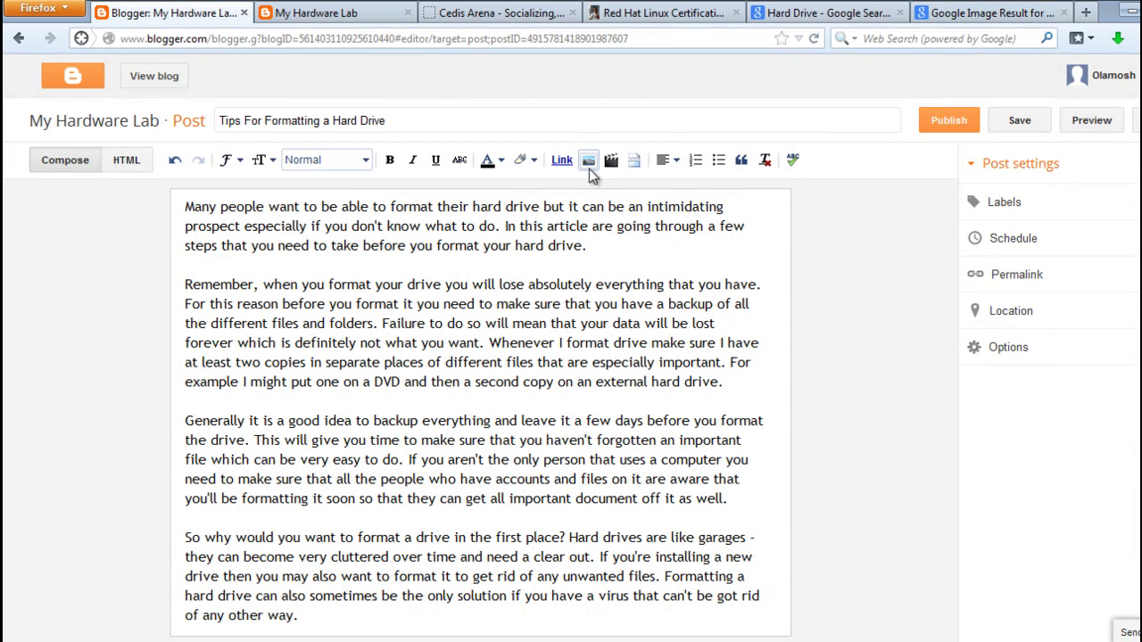
click(587, 167)
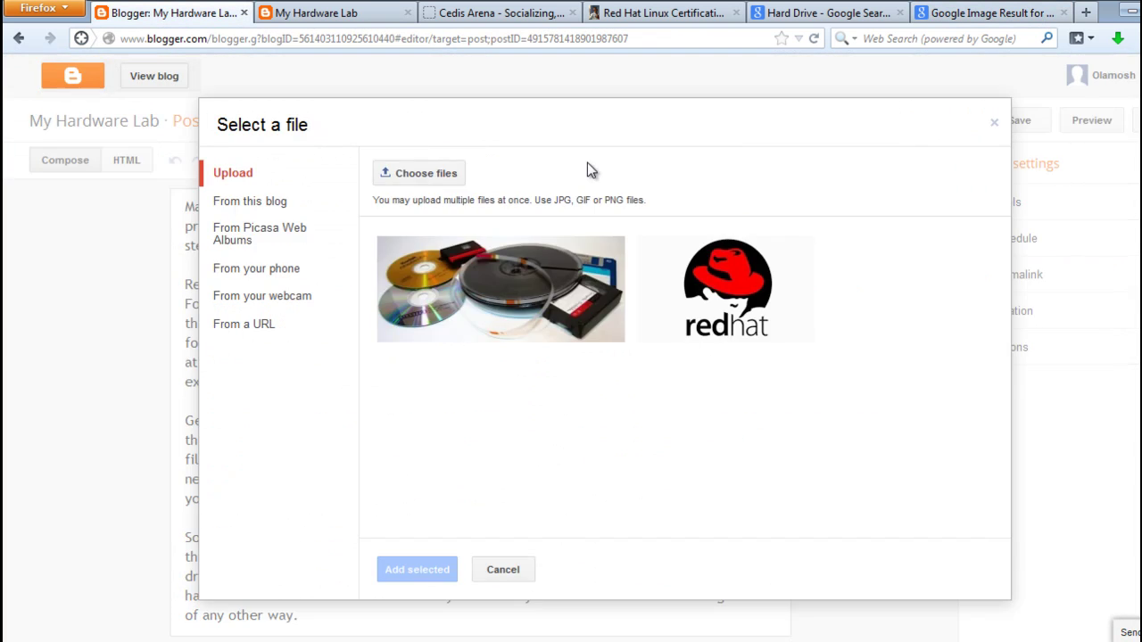
click(419, 175)
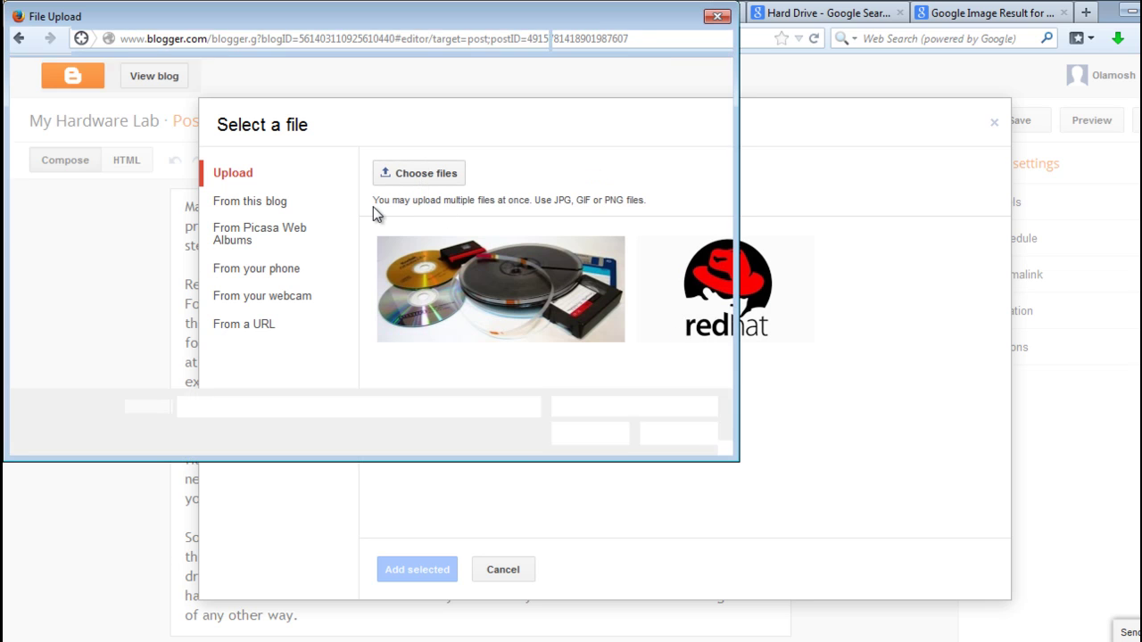
text(my)
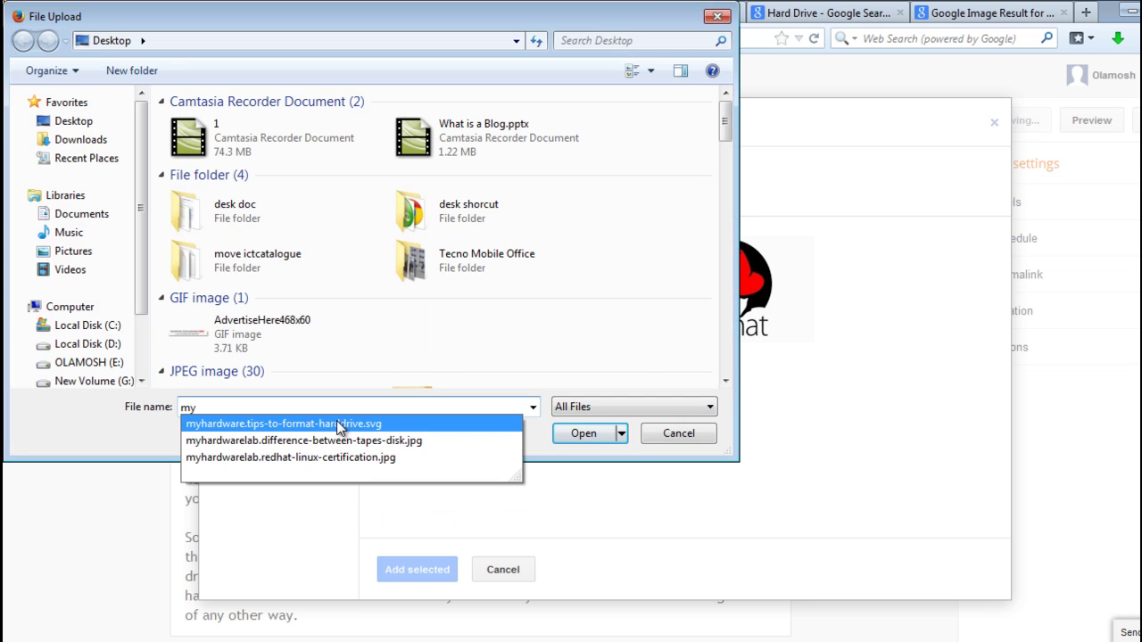
click(339, 426)
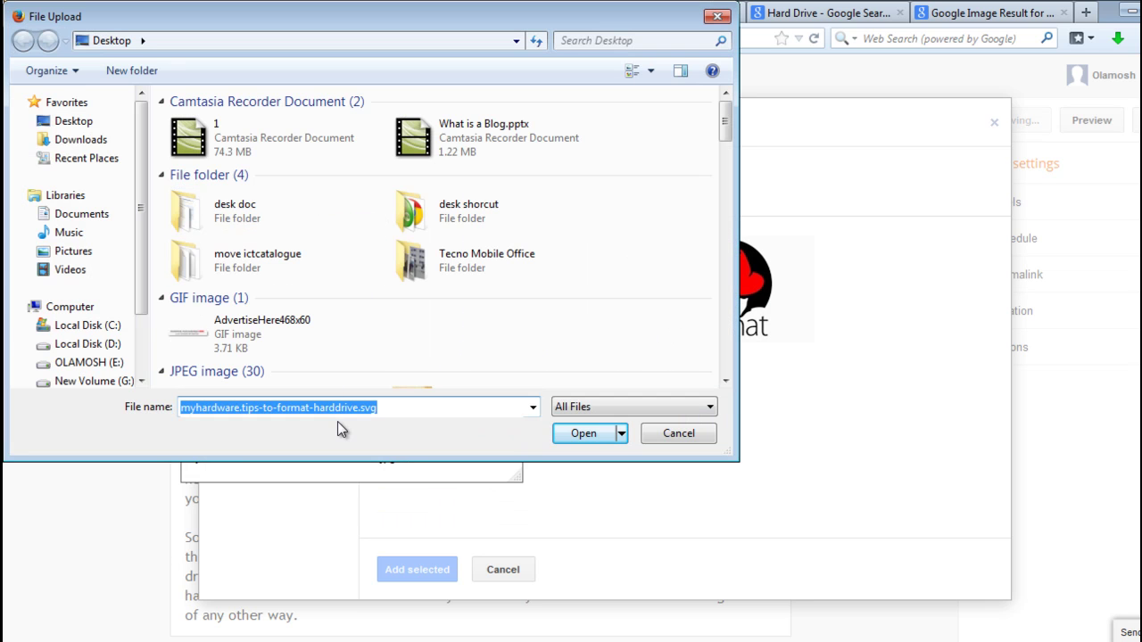
click(570, 435)
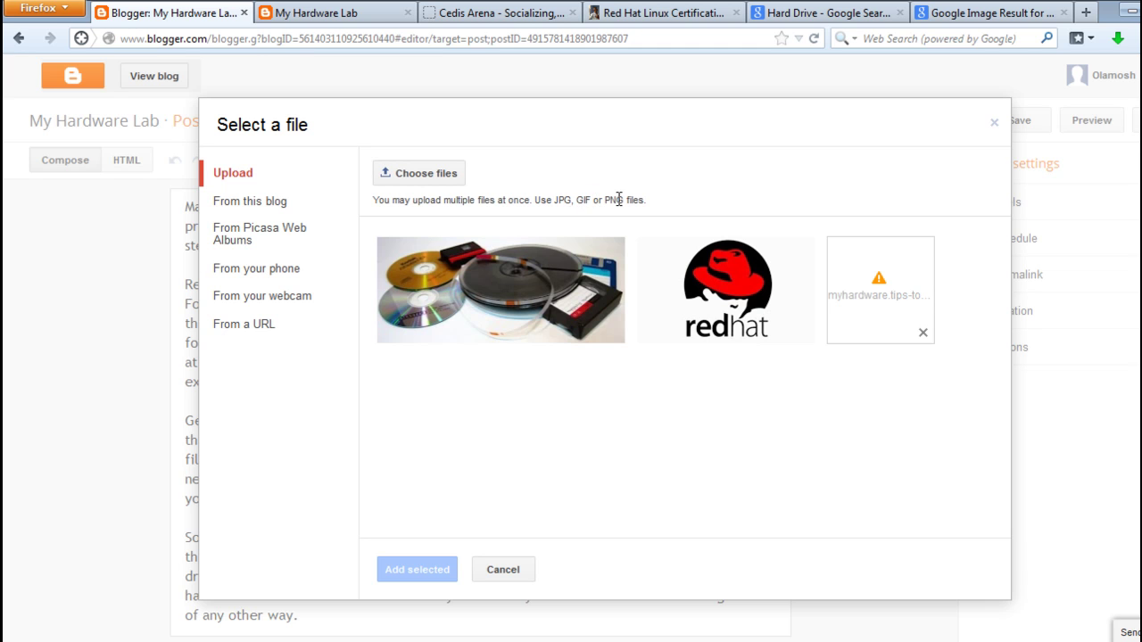
mouse_move(880, 289)
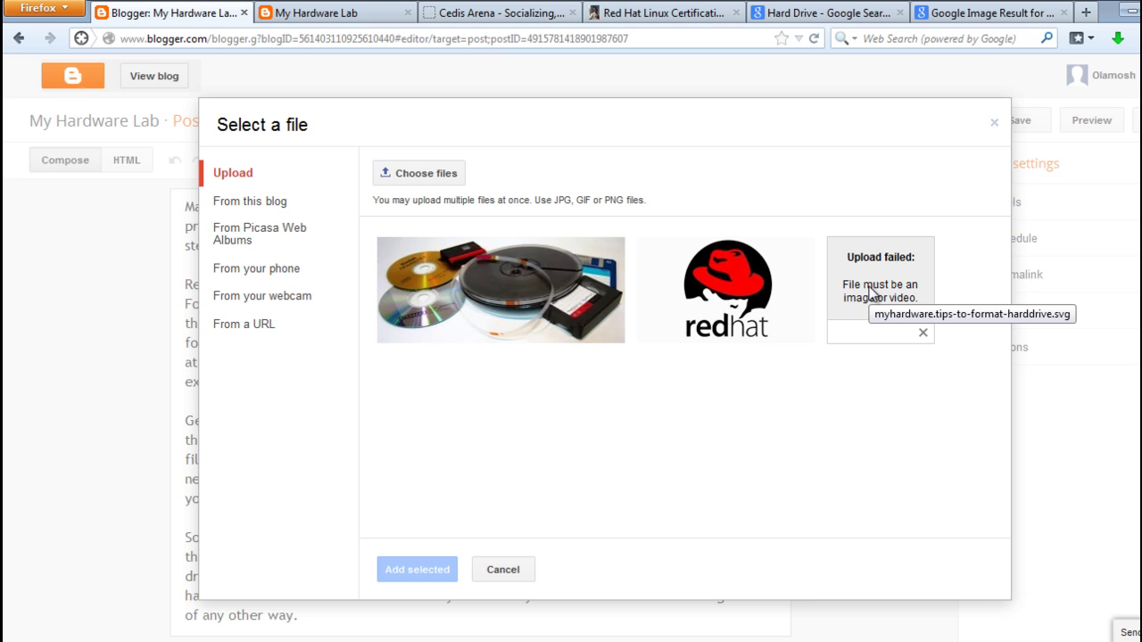
Open the cutaway hard-drive result from the Hard Drive image results in a new tab.
click(819, 14)
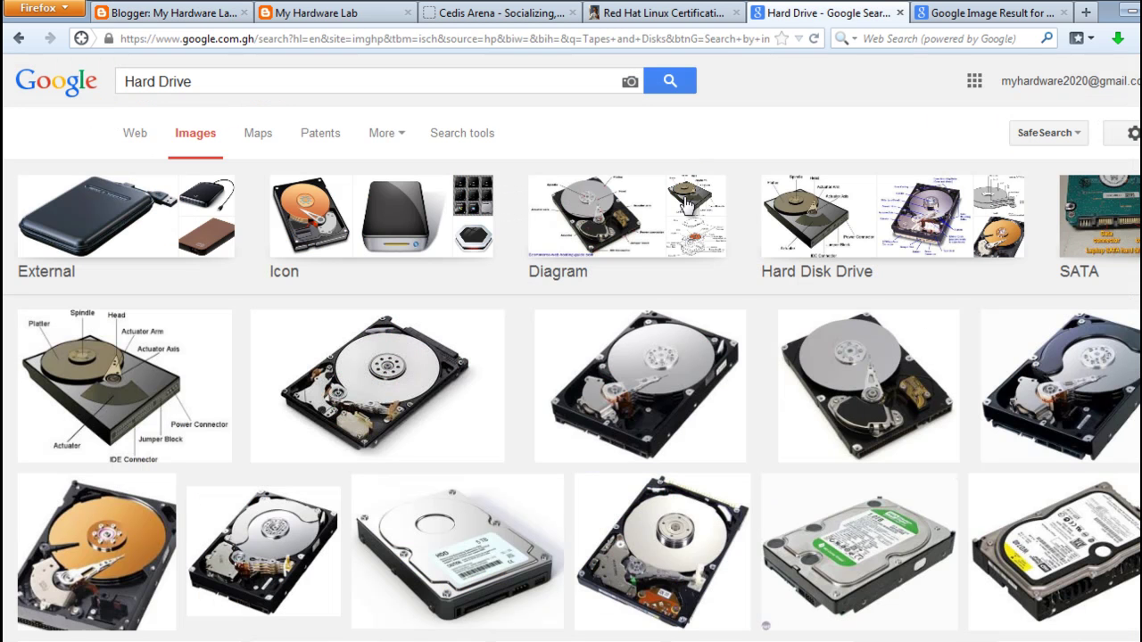
right_click(401, 410)
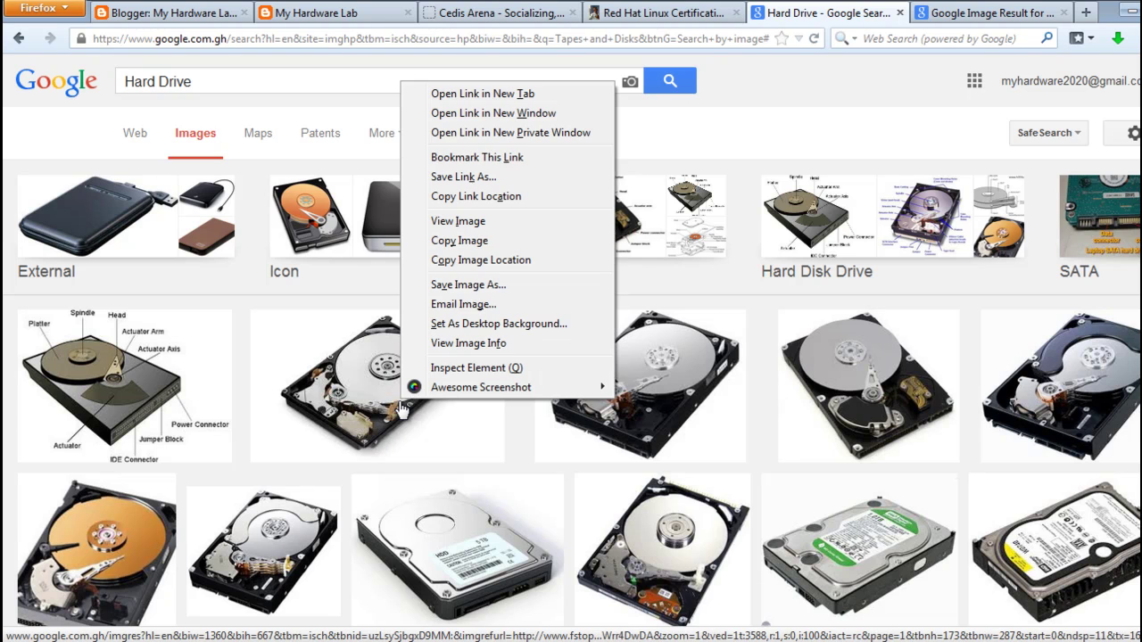
click(523, 94)
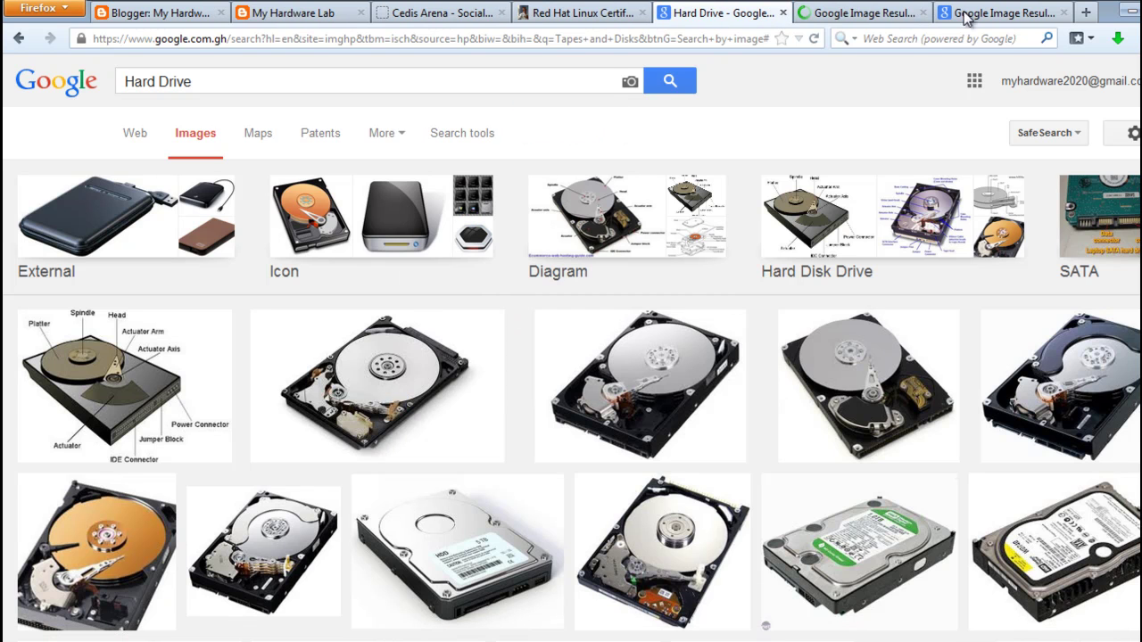
click(903, 12)
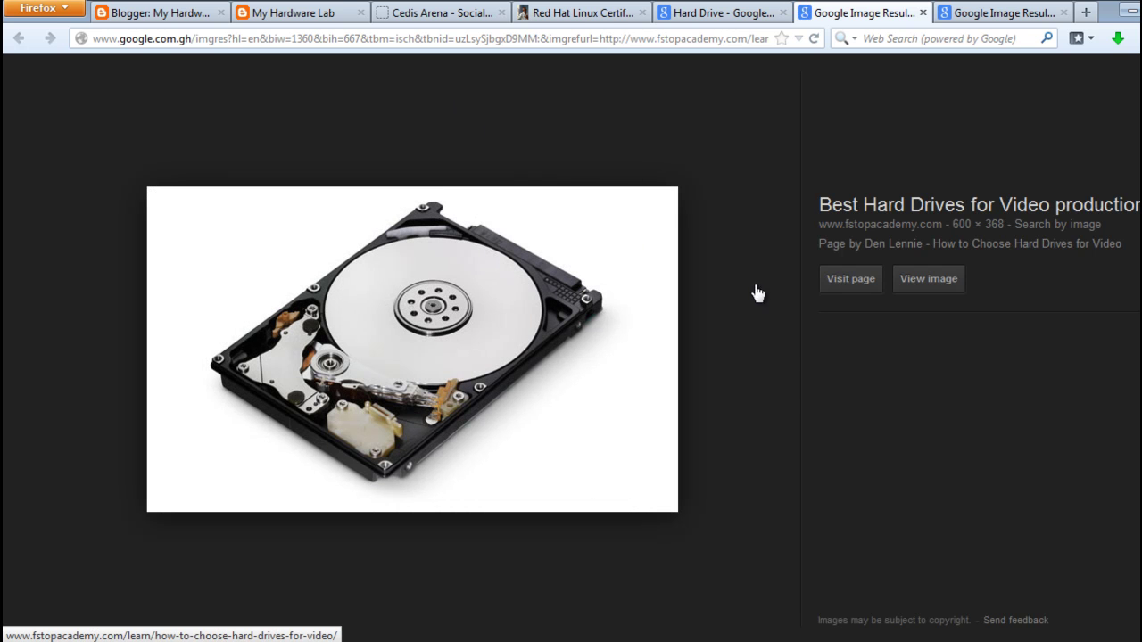
Save the hard-drive image to the Desktop as myhardware.tips-to-format-harddrive, dropping the .svg extension.
right_click(410, 316)
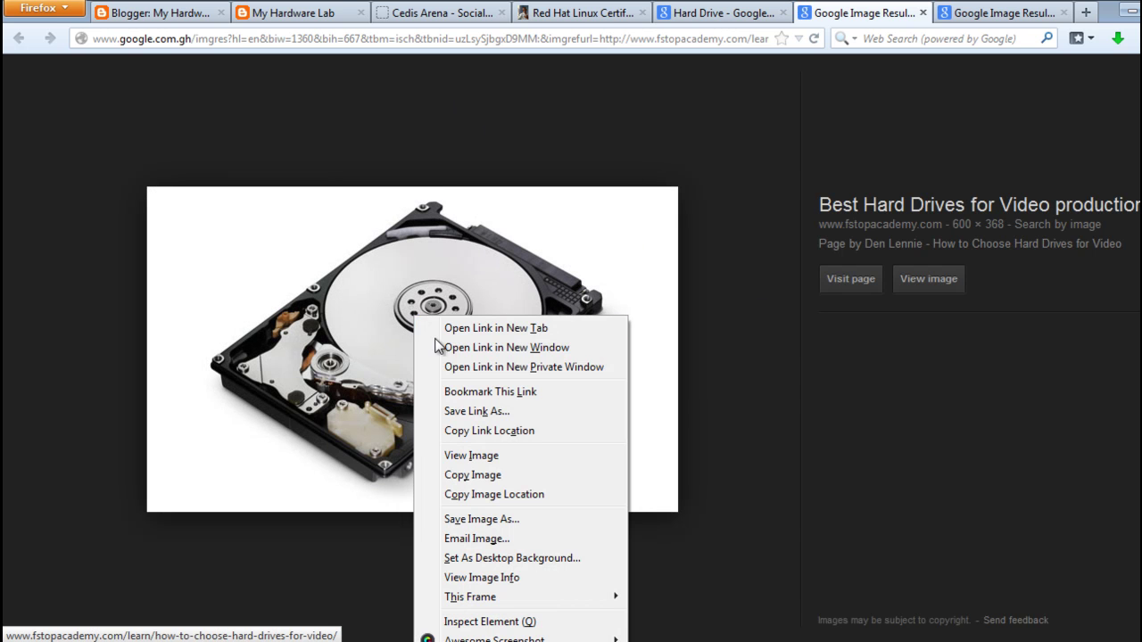
click(473, 519)
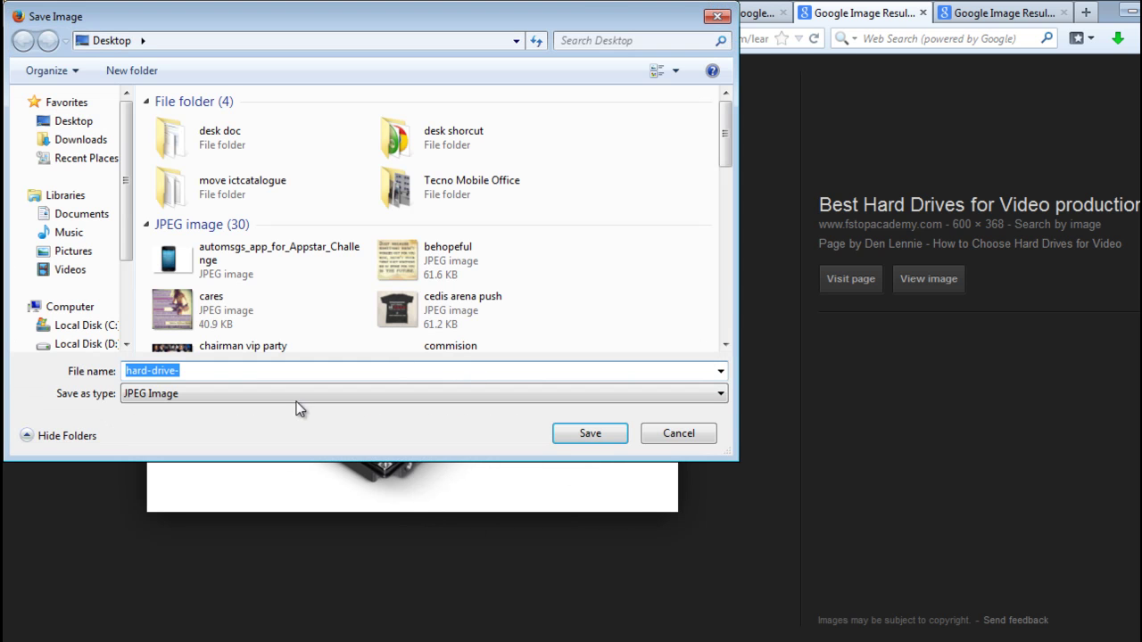
text(m)
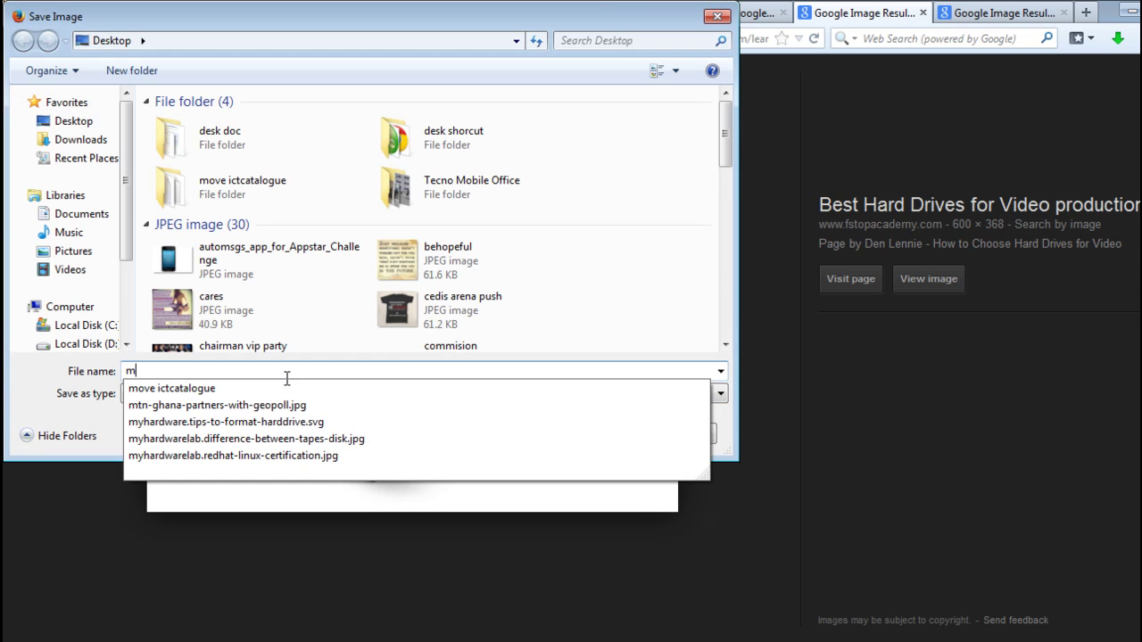
text(y)
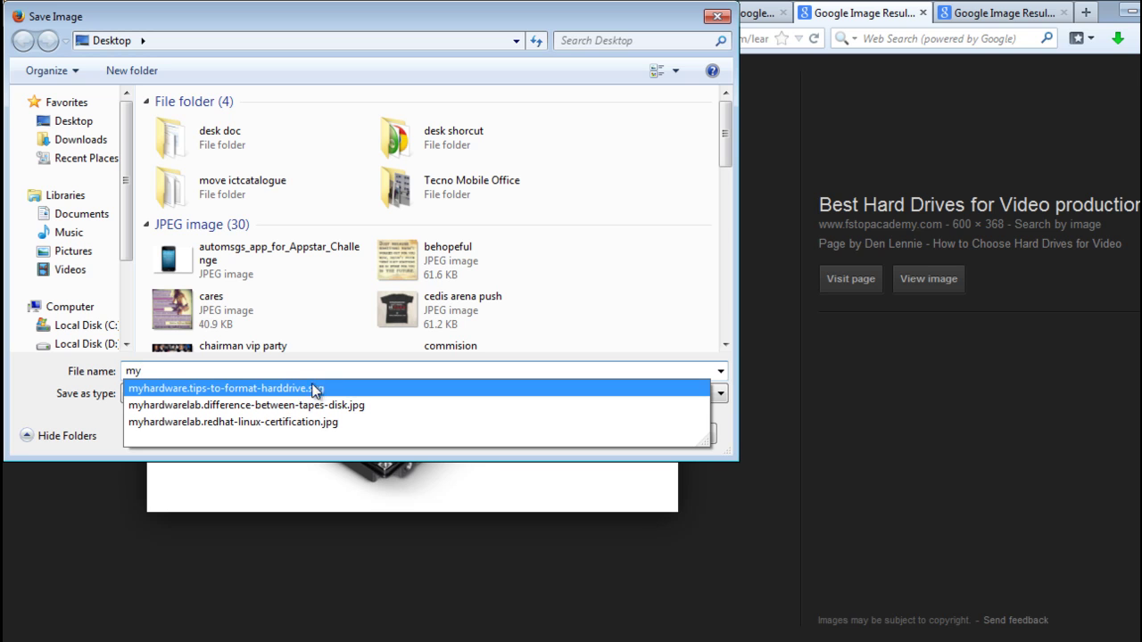
click(294, 390)
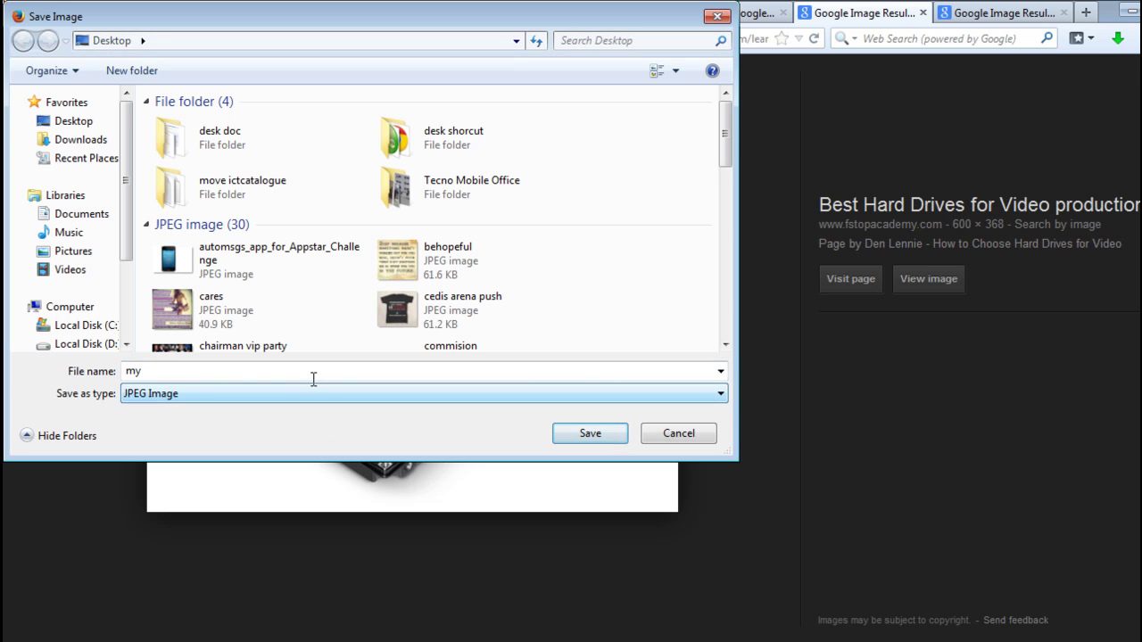
click(346, 374)
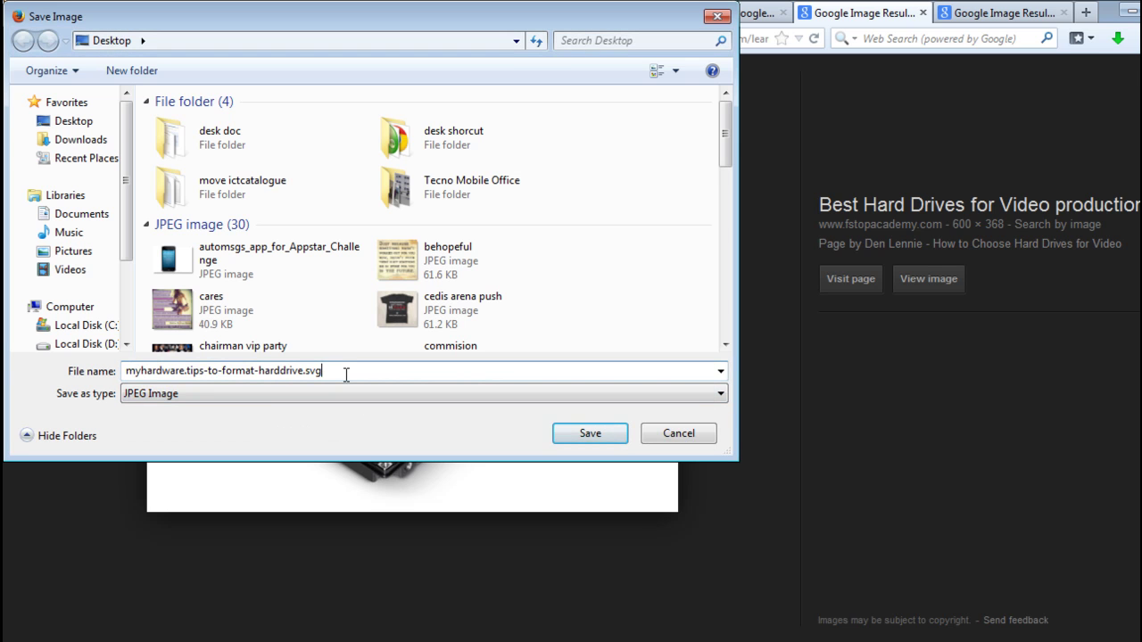
key(BackSpace)
key(BackSpace)
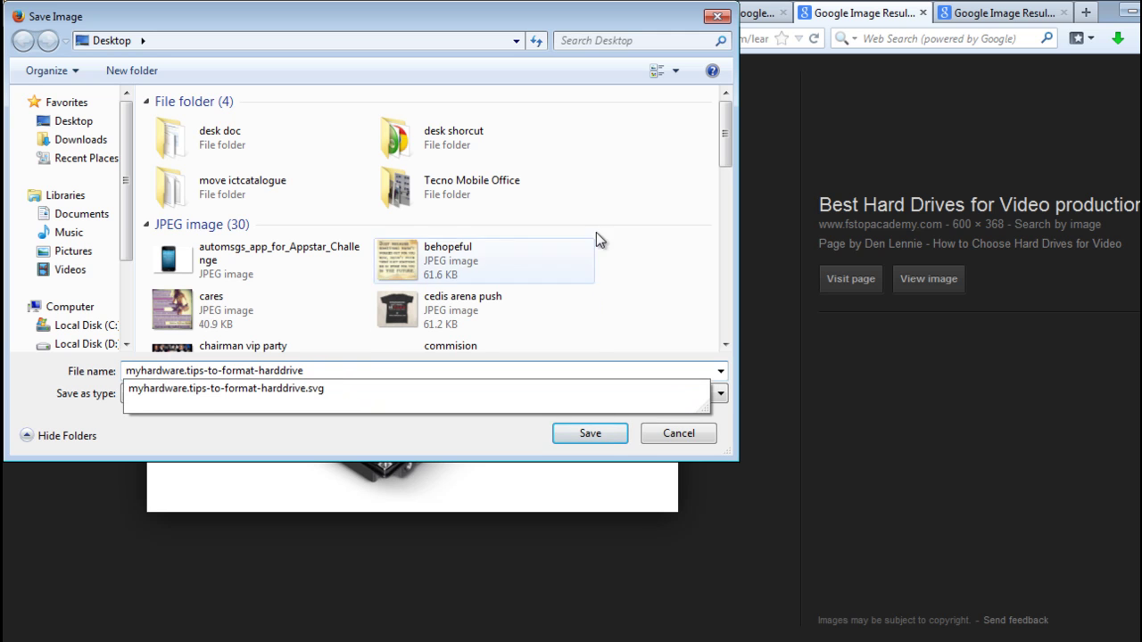
click(599, 436)
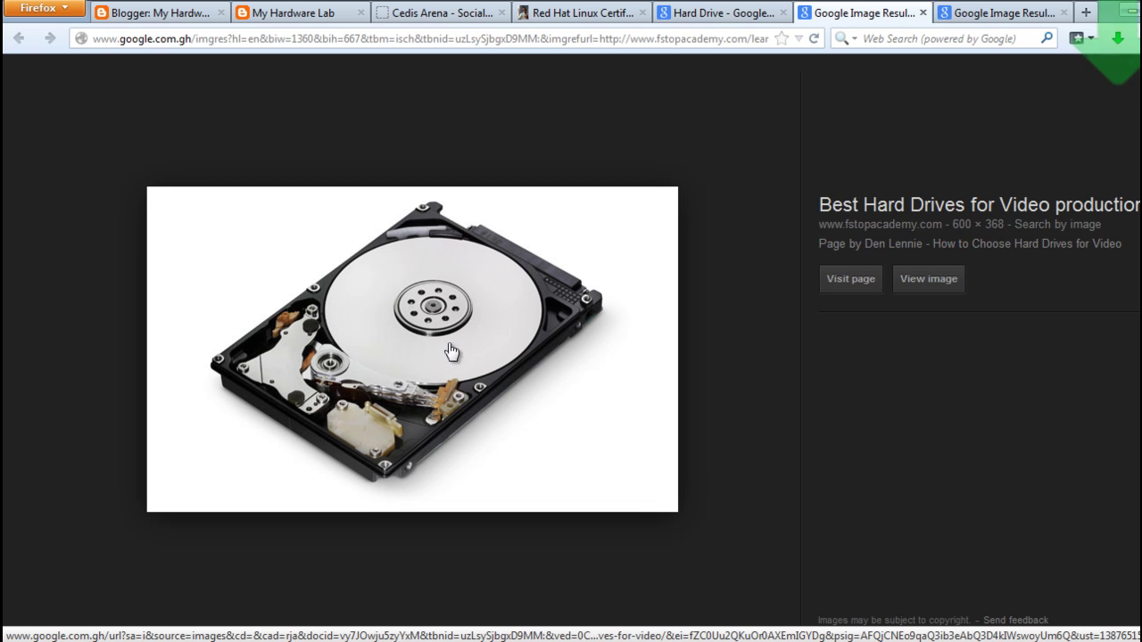
Upload myhardware.tips-to-format-harddrive.jpeg in the Blogger editor and insert it into the post.
click(189, 13)
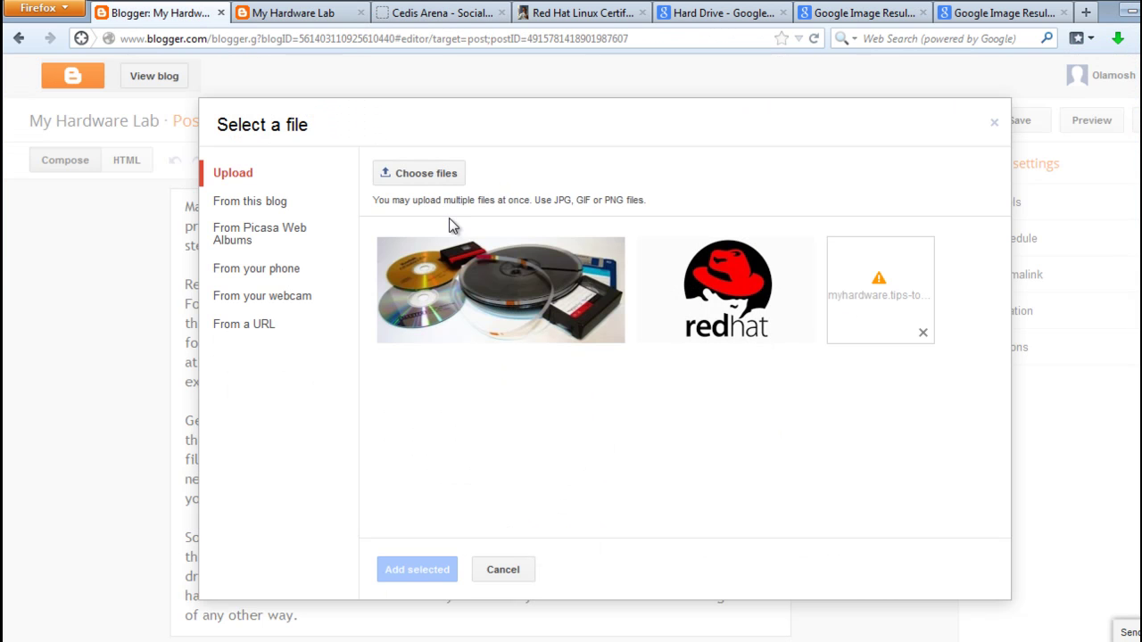
click(433, 173)
text(my)
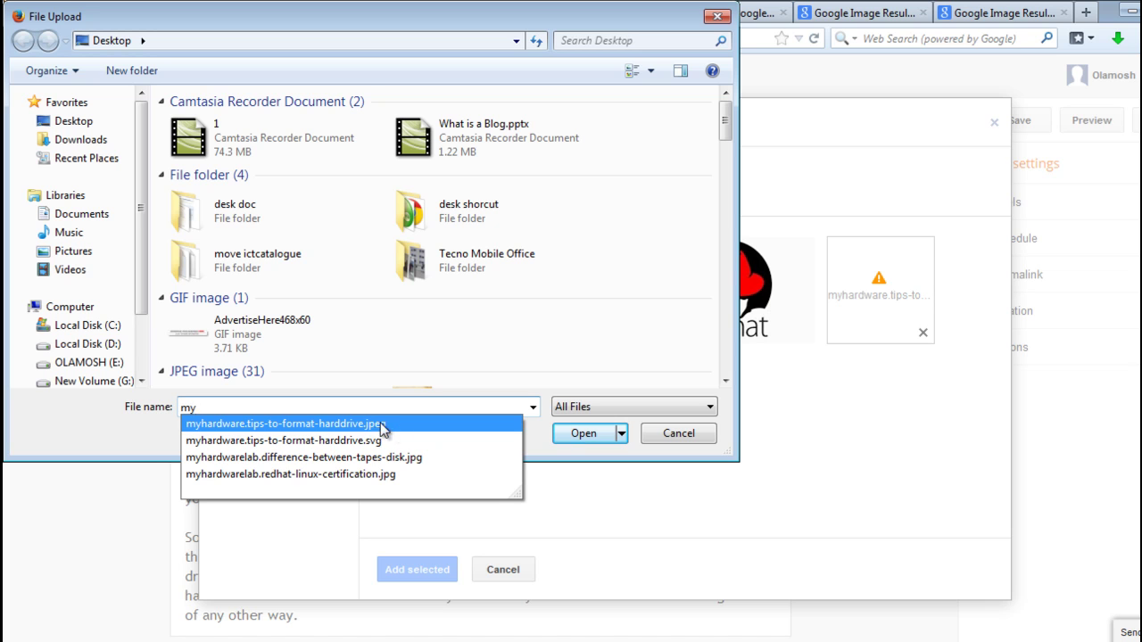
click(375, 427)
click(582, 434)
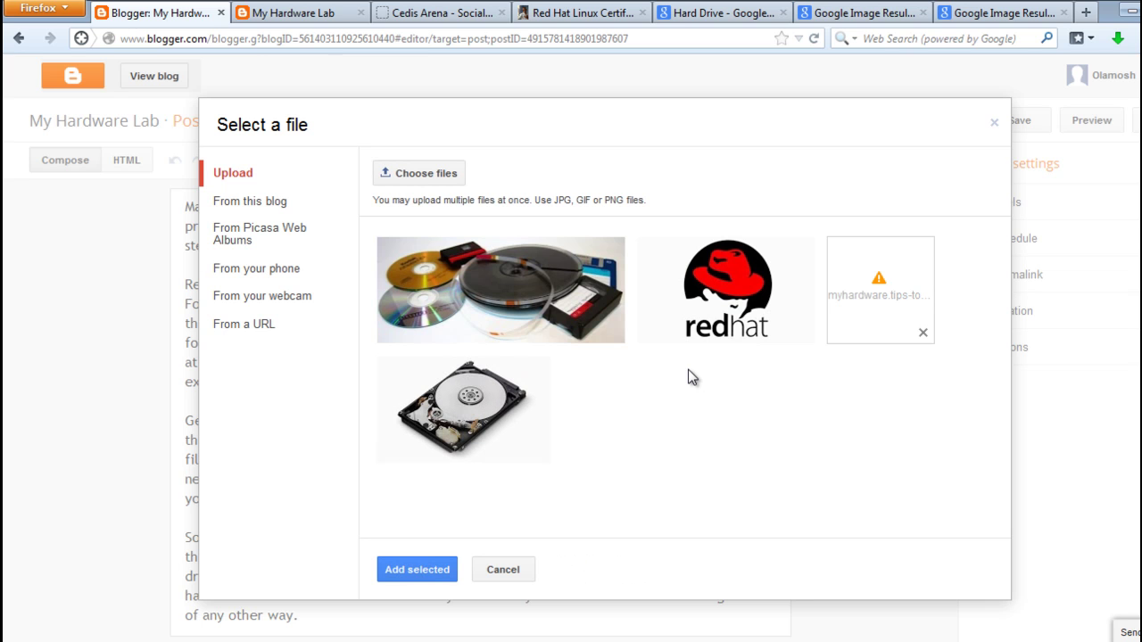
click(426, 403)
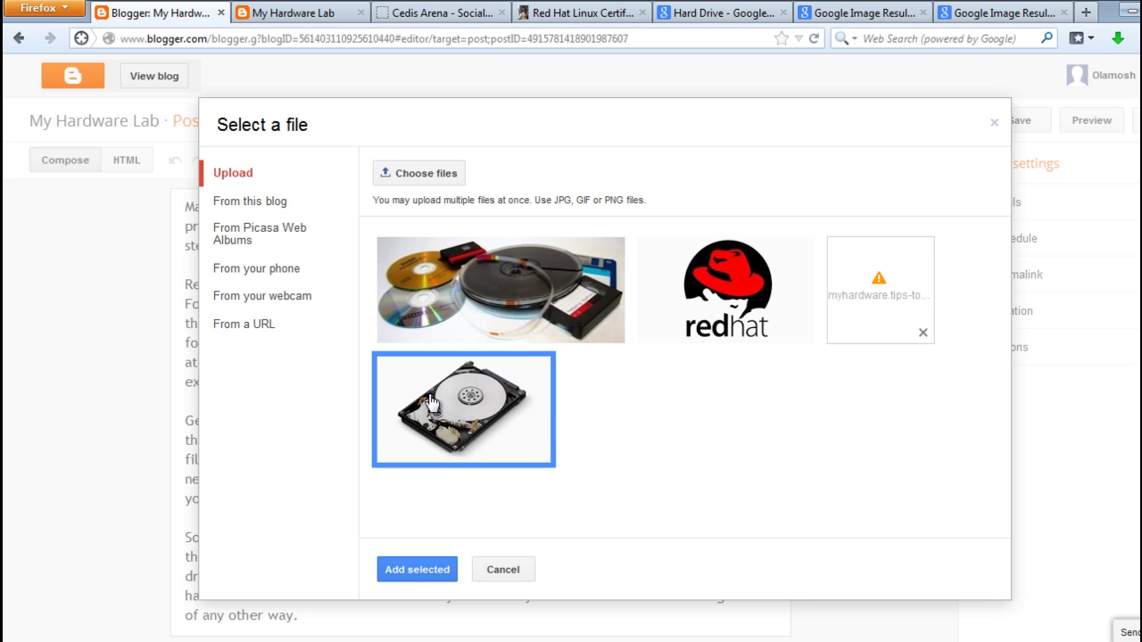
click(424, 570)
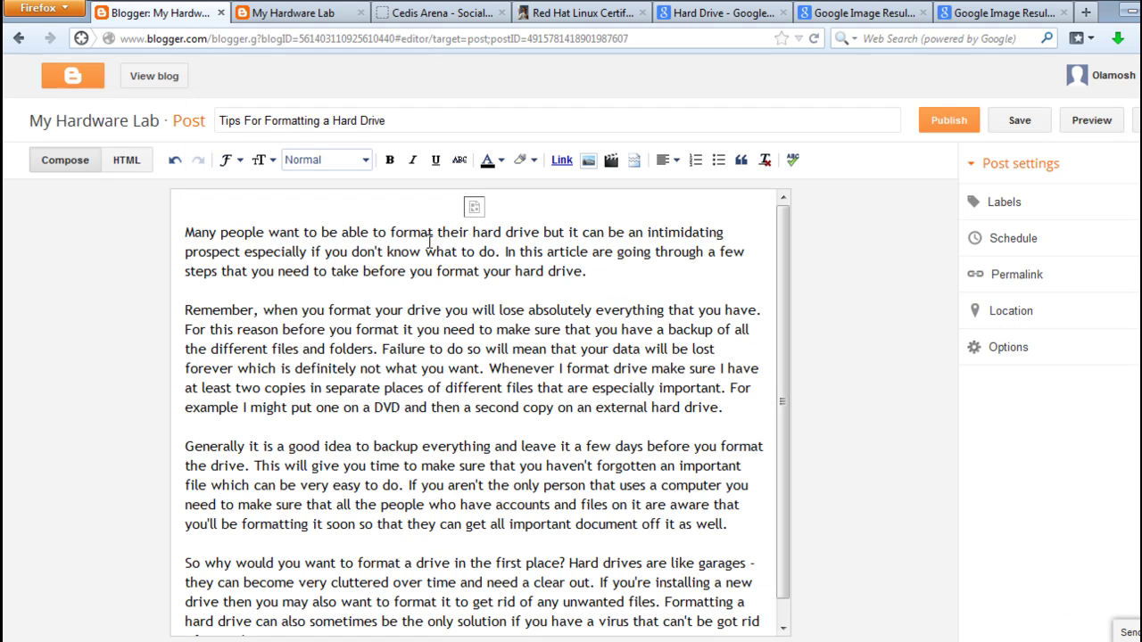
Move the hard-drive image right of the first paragraph and caption it 'Hard Drive Formating Tips'.
drag(465, 274, 187, 385)
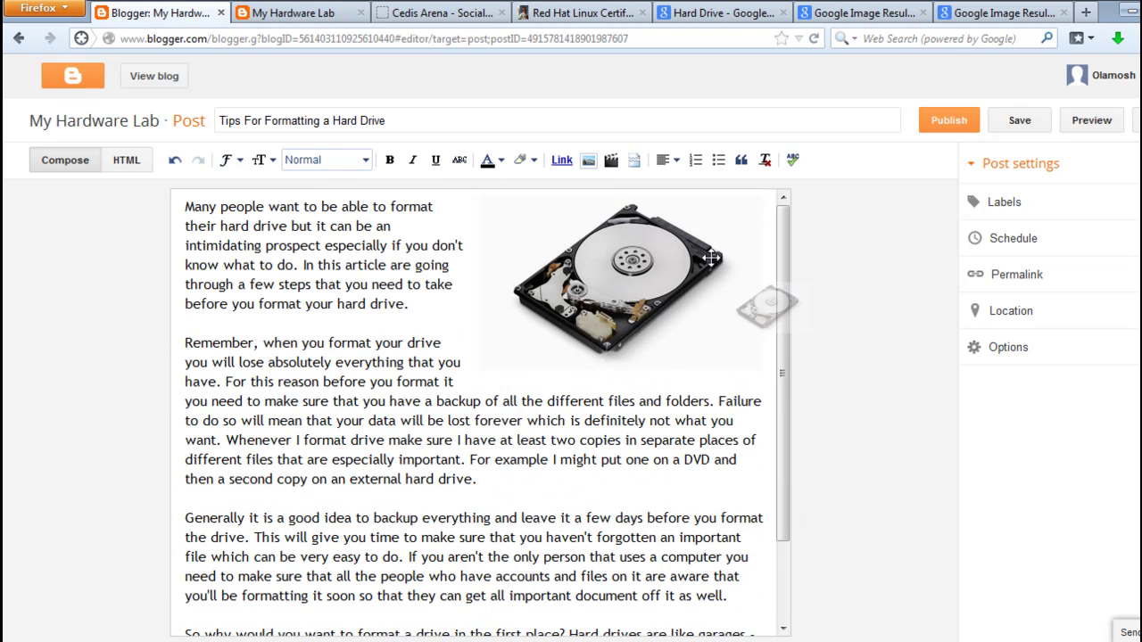
click(667, 268)
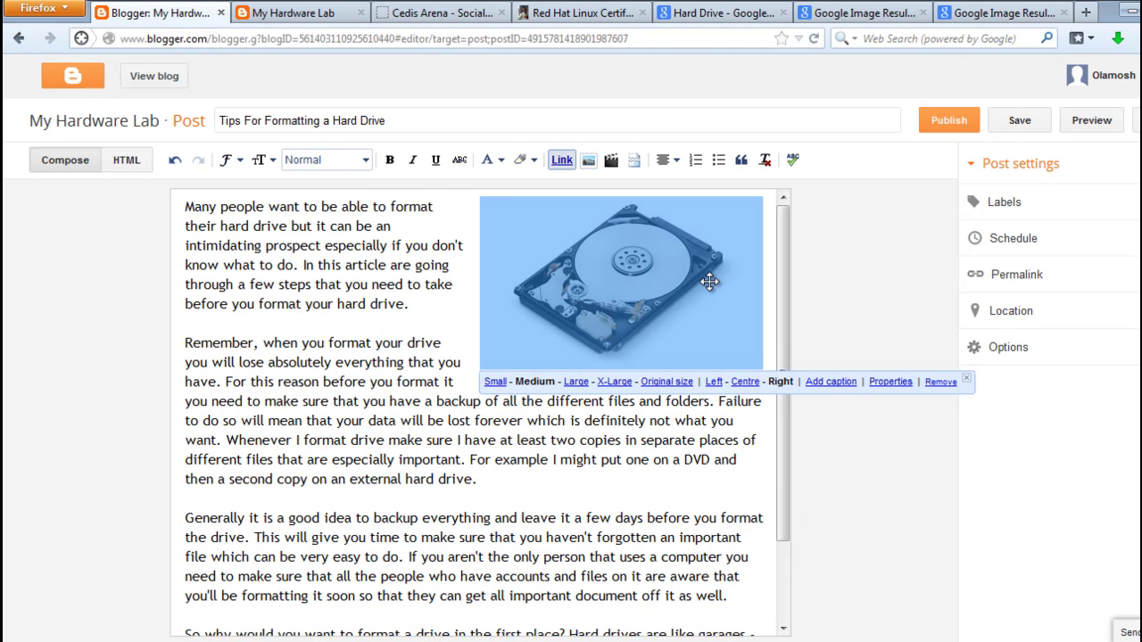
click(823, 382)
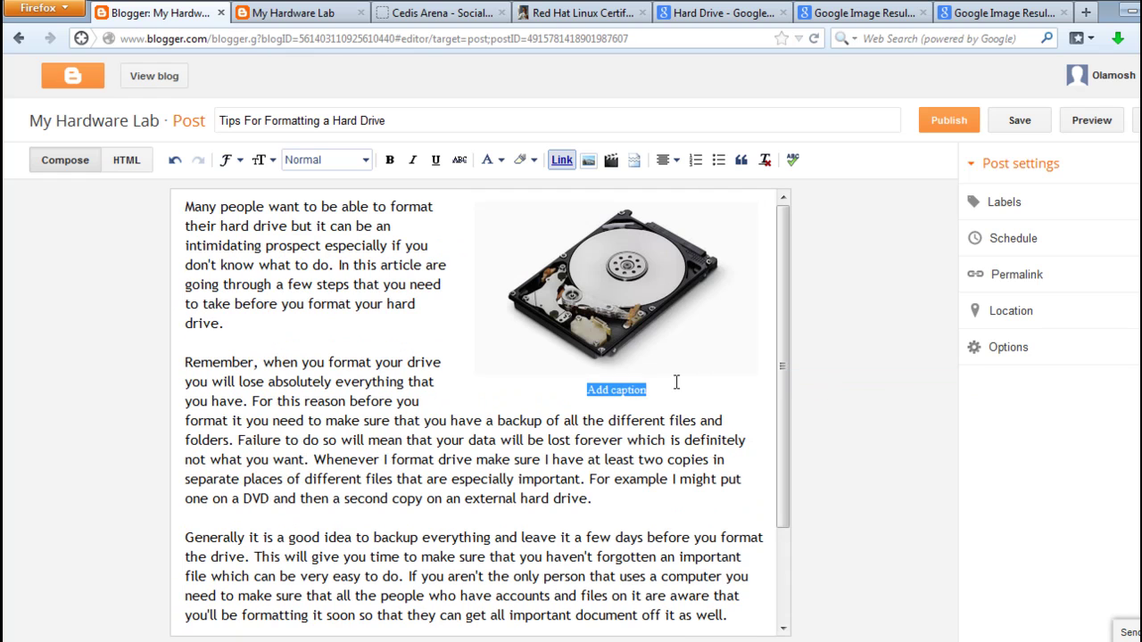
text(Hard)
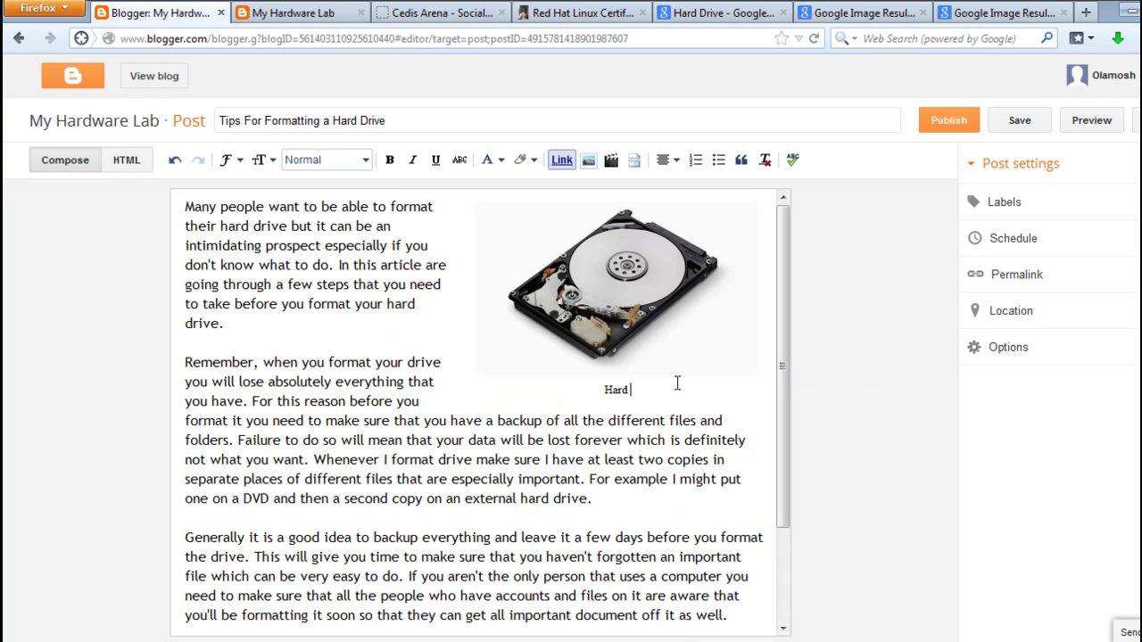
text( Drive Formating)
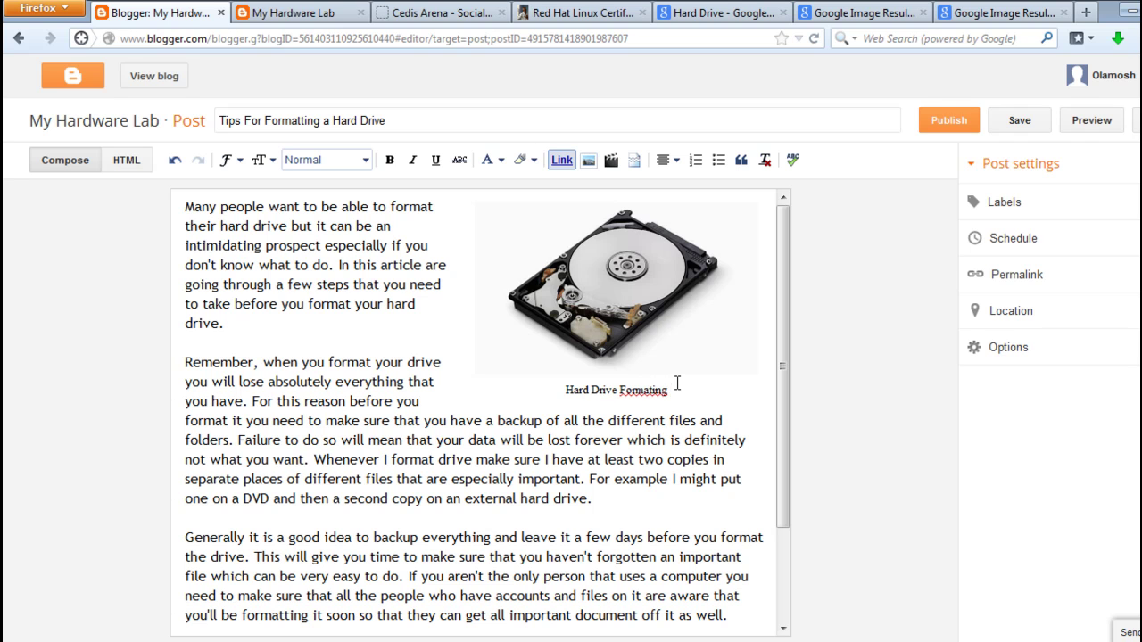
text( Tips)
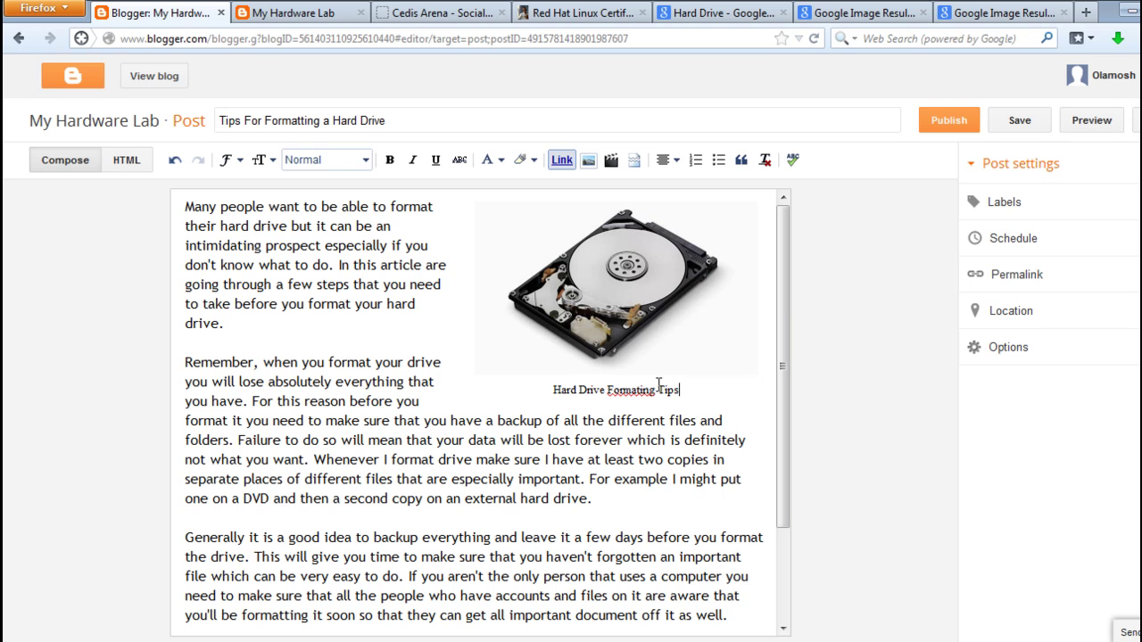
click(640, 393)
Correct the caption spelling to 'Formatting' and add the existing 'tips' label to the post.
text(t)
click(590, 478)
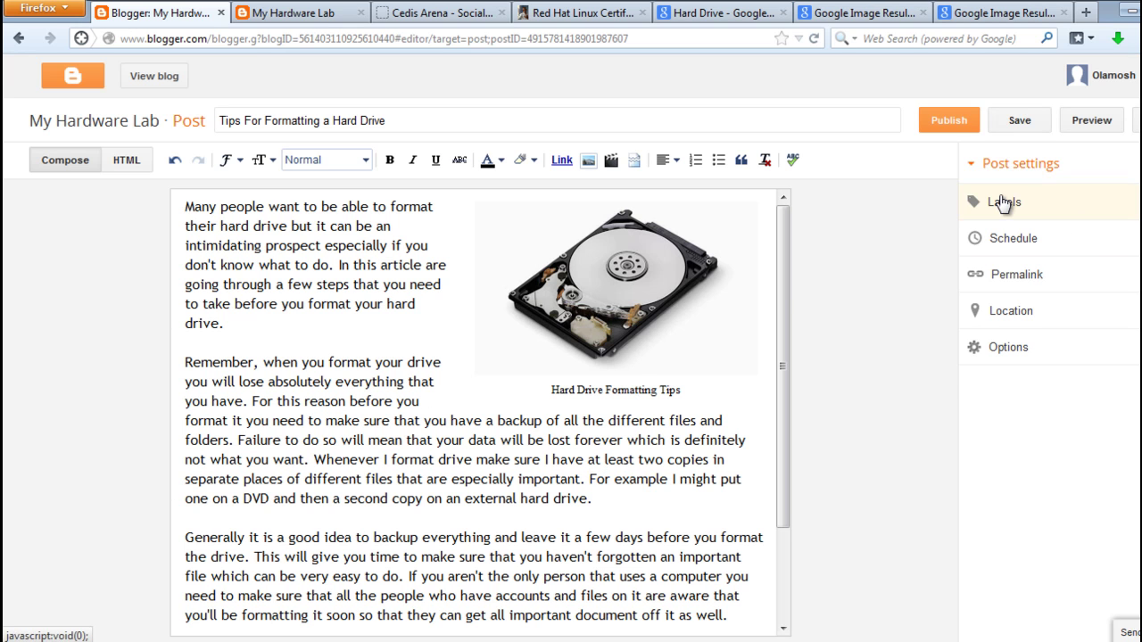
click(1003, 204)
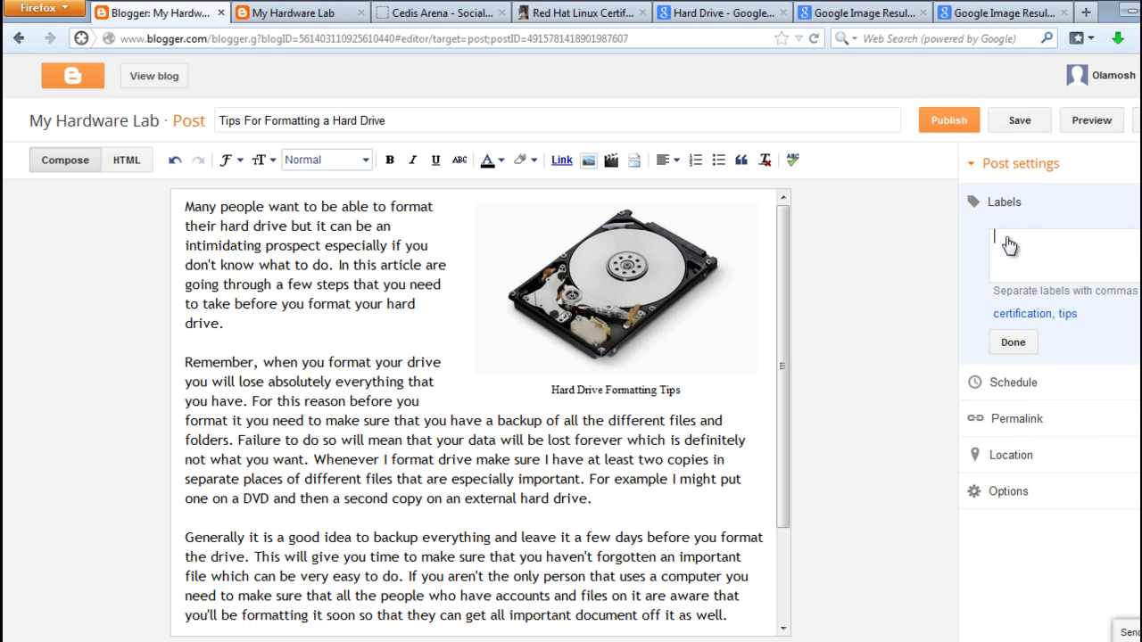
click(1068, 315)
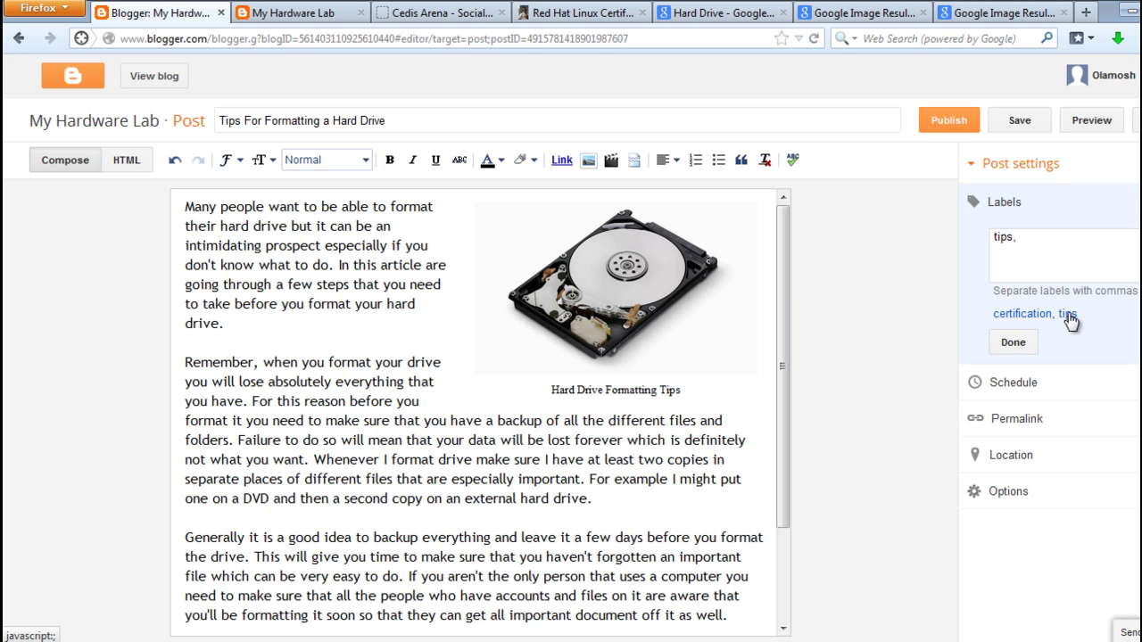
click(1014, 344)
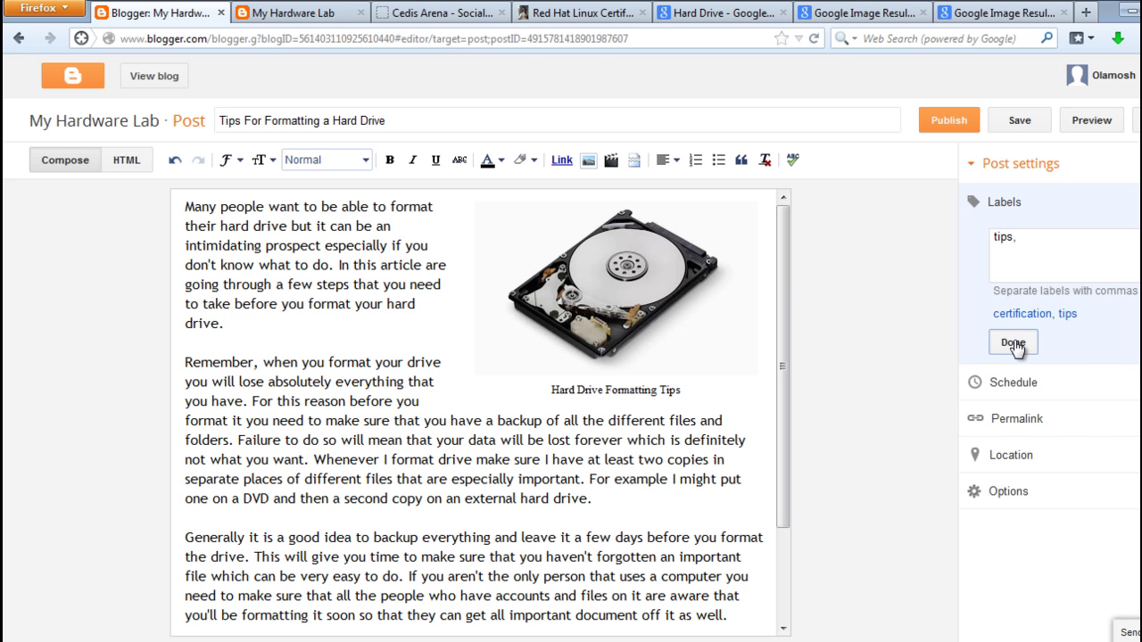
Publish the post and reload the live My Hardware Lab blog.
click(946, 120)
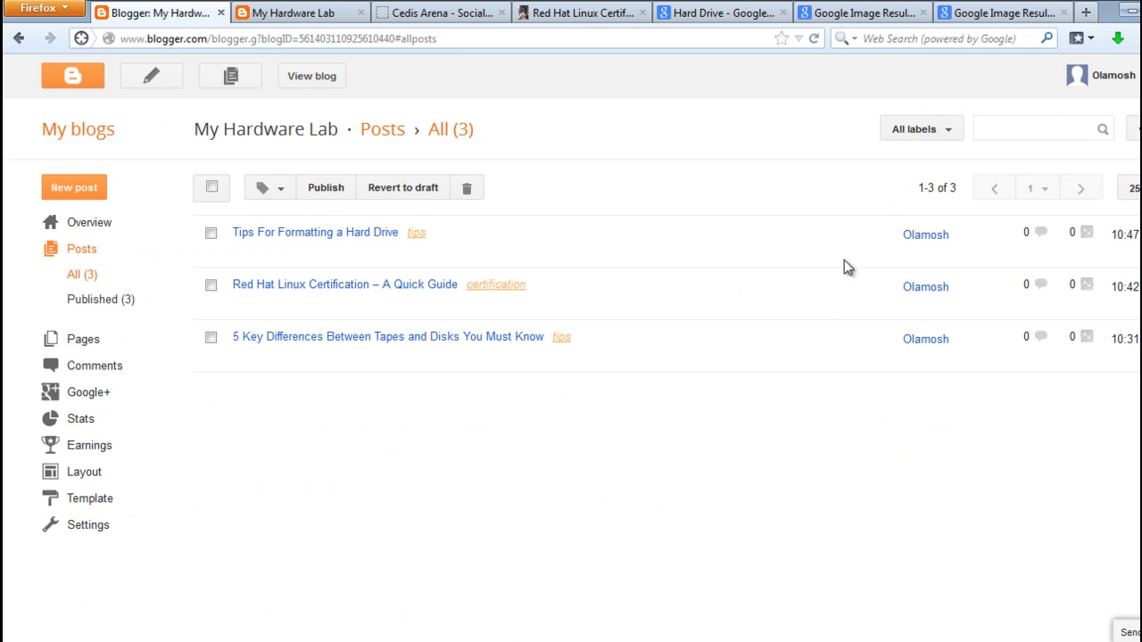
mouse_move(553, 337)
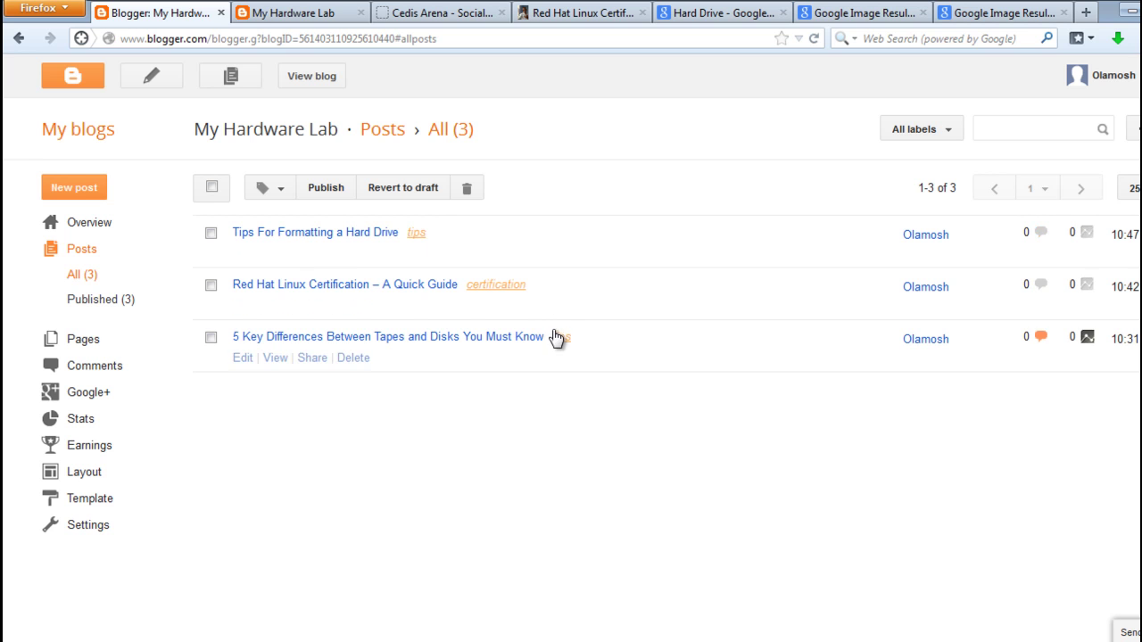
click(279, 10)
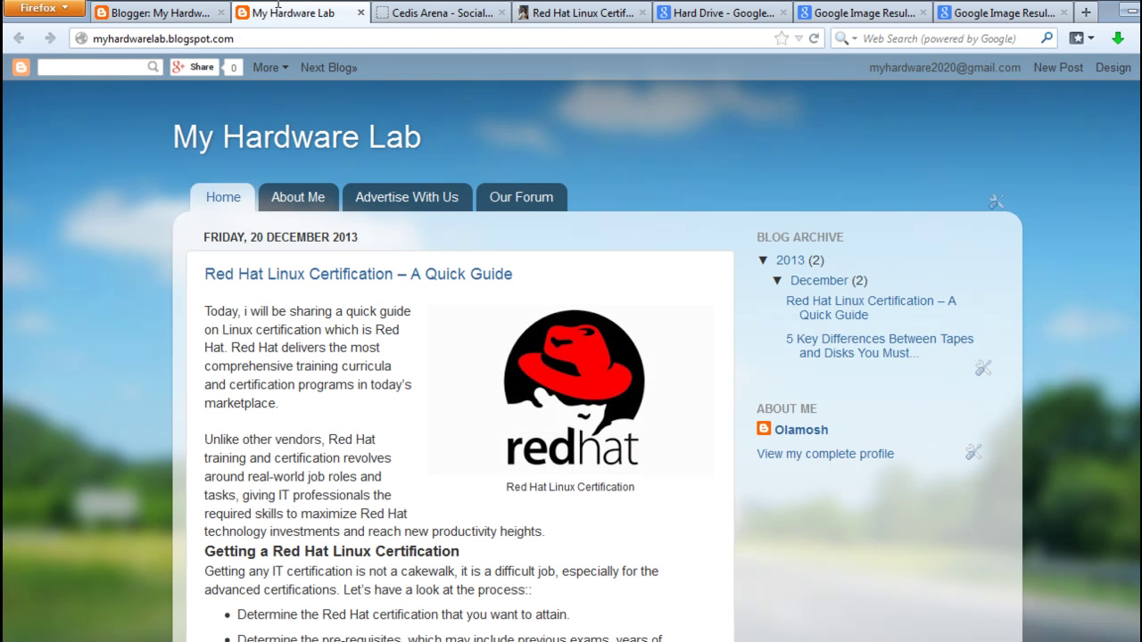
click(301, 38)
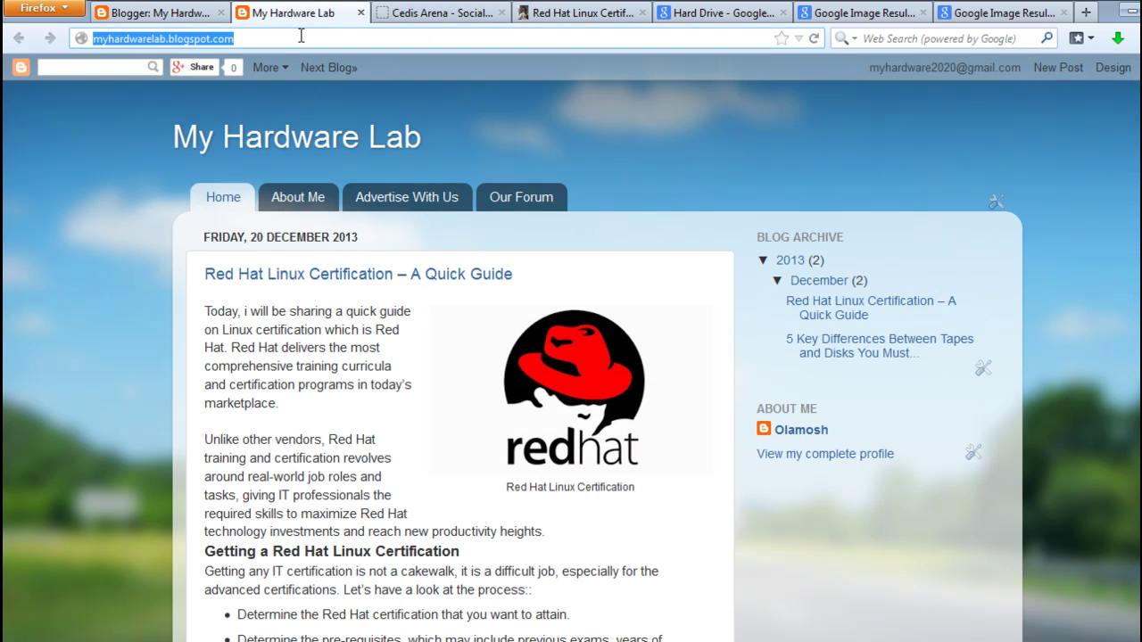
key(Return)
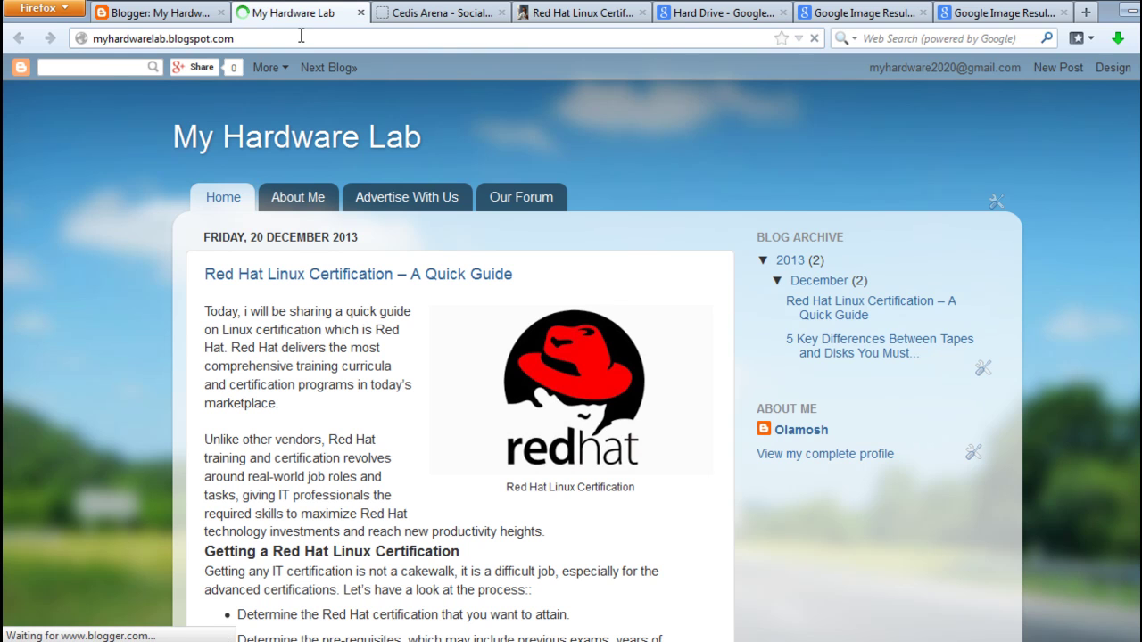